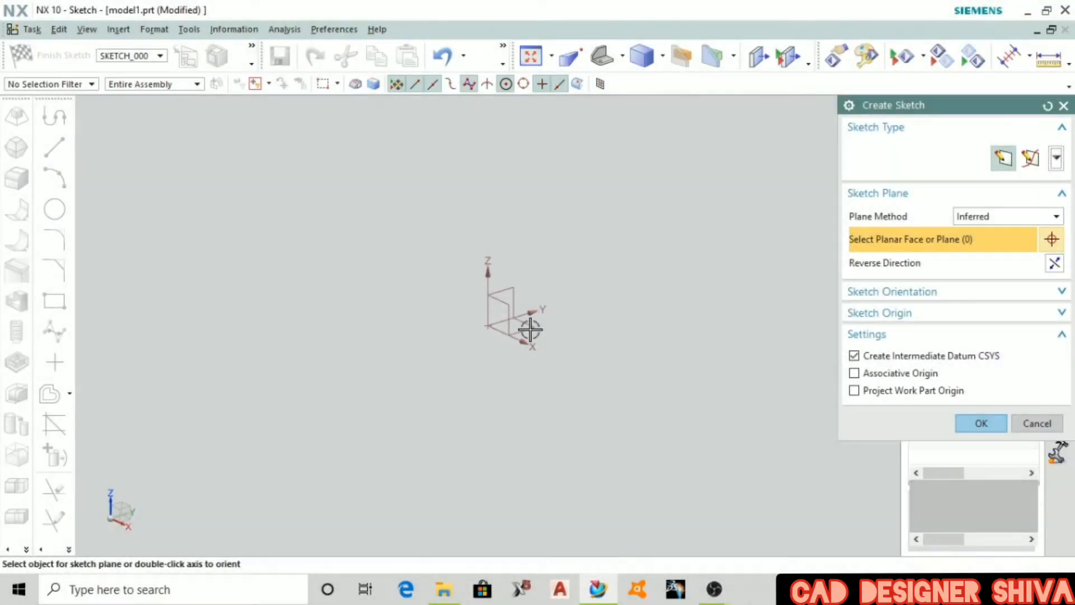
- Sketch a rectangle 78 mm wide and 150 mm high from the origin on the XY plane, and finish the sketch
click(534, 328)
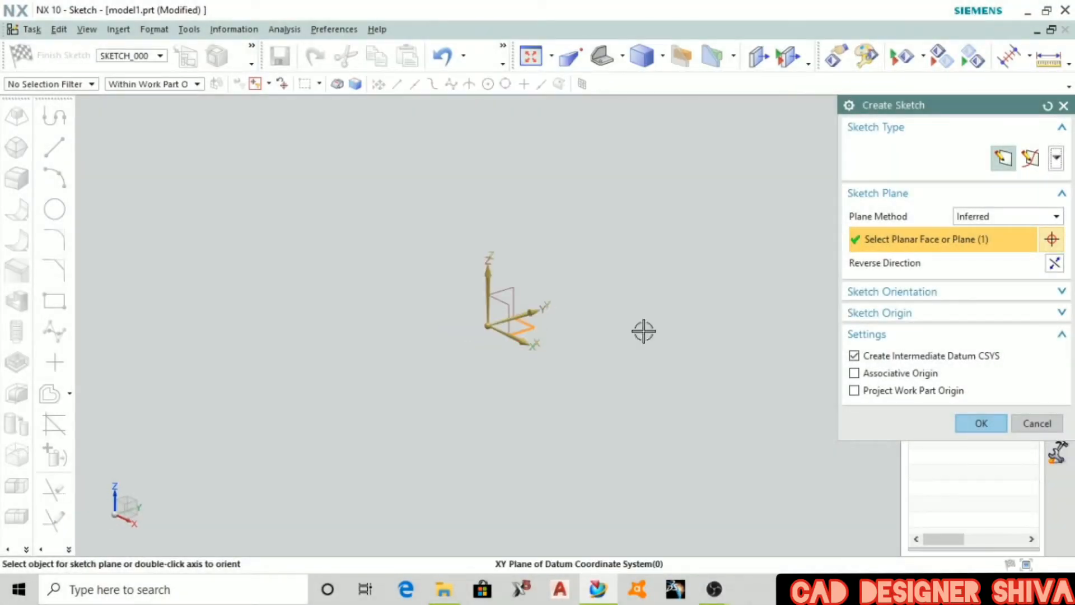
click(982, 424)
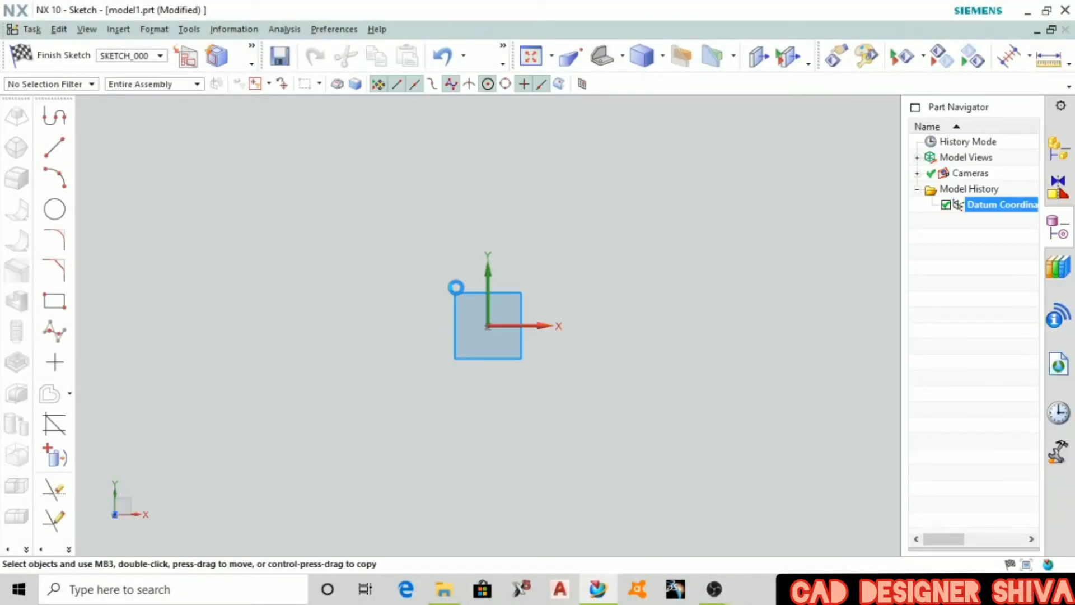
click(45, 312)
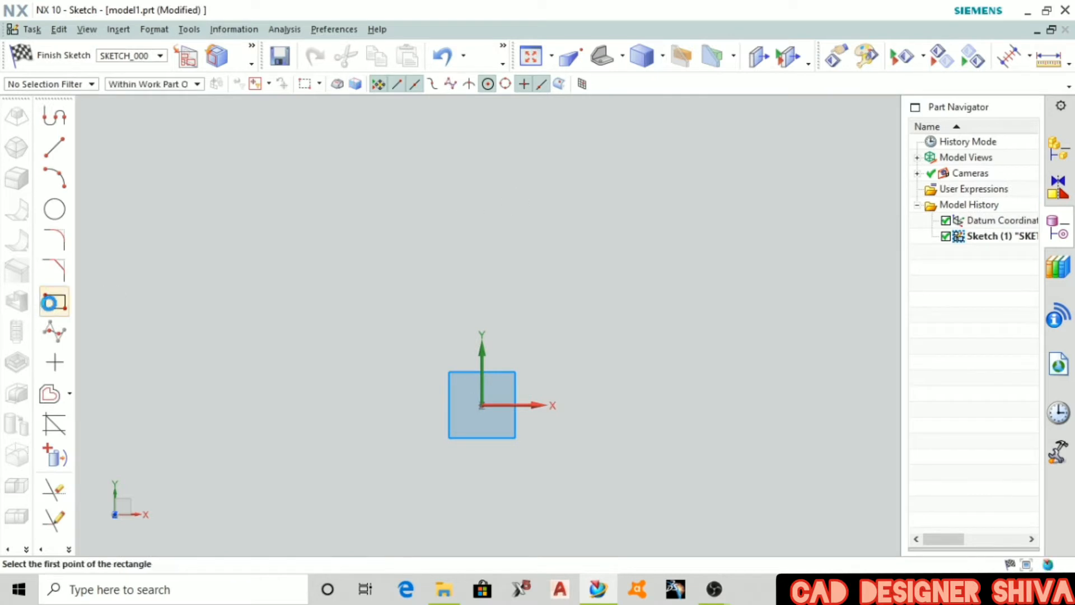
click(481, 404)
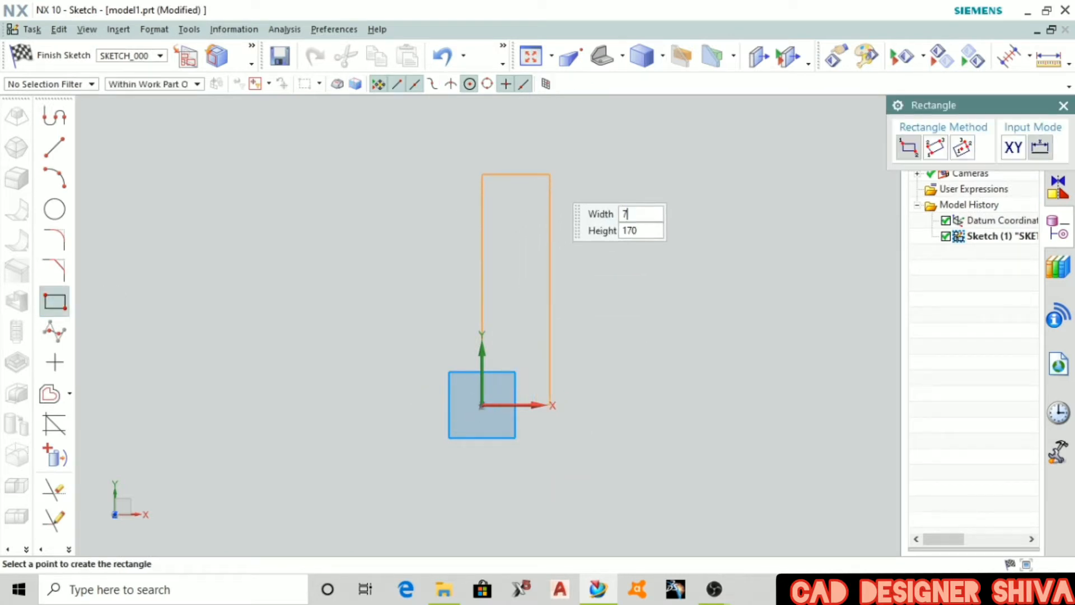
key(Tab)
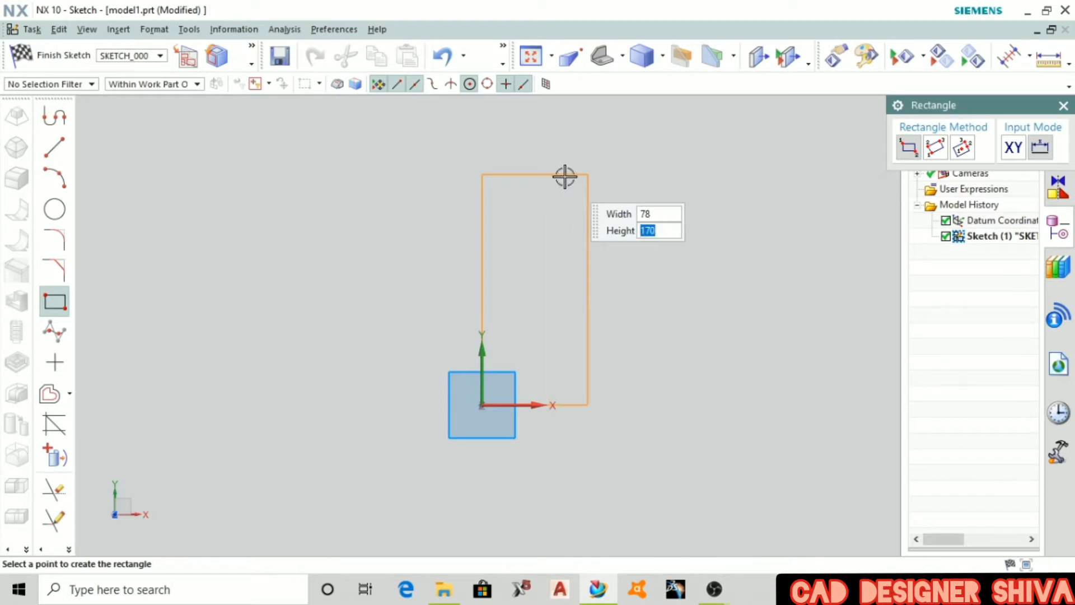
key(Return)
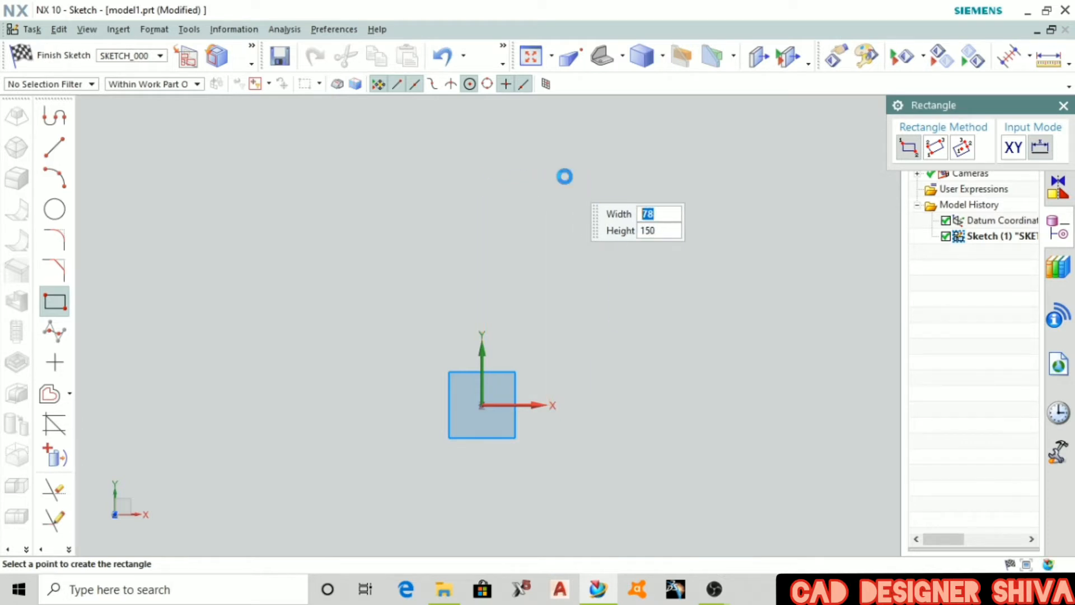
key(Escape)
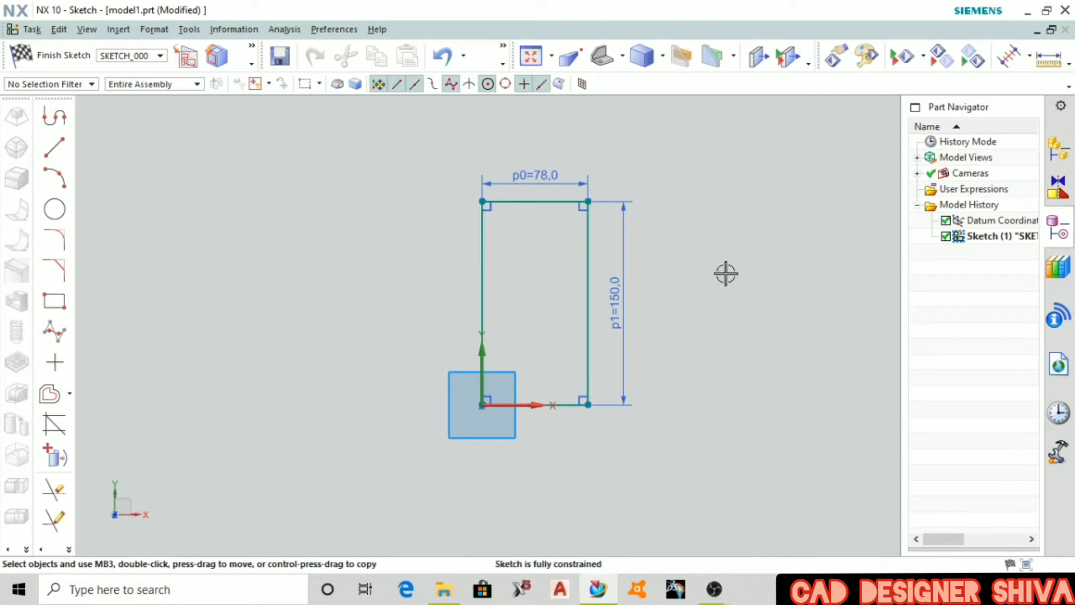
key(ctrl+q)
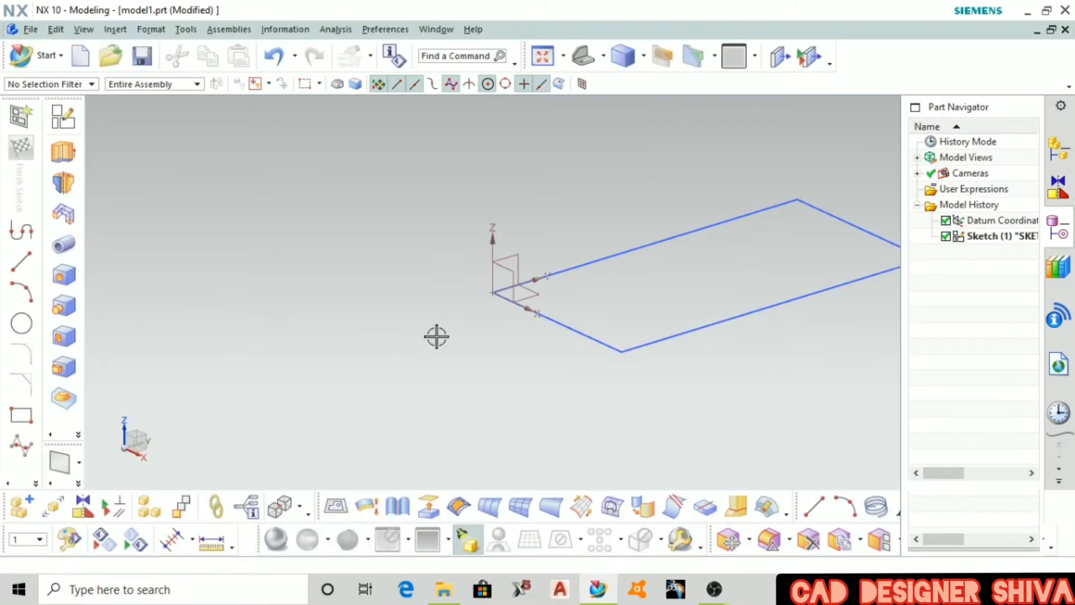
- Extrude the rectangle upward from 0 mm into a thin flat plate
scroll(677, 257, down, 2)
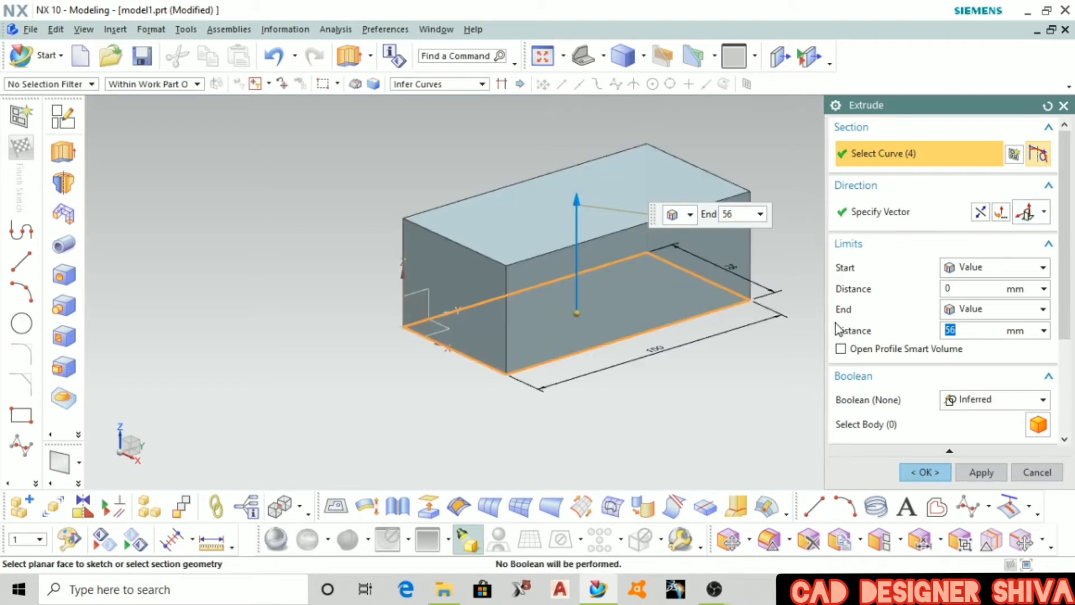
click(916, 468)
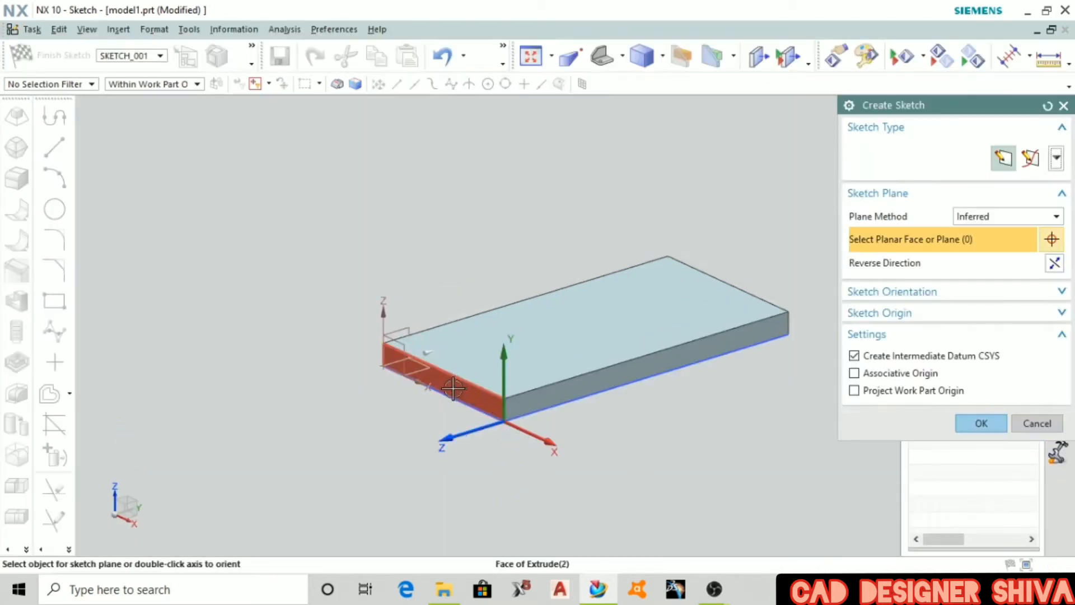
- Start a new sketch on the plate's short end face at the origin side, without drawing a profile
click(452, 386)
click(977, 424)
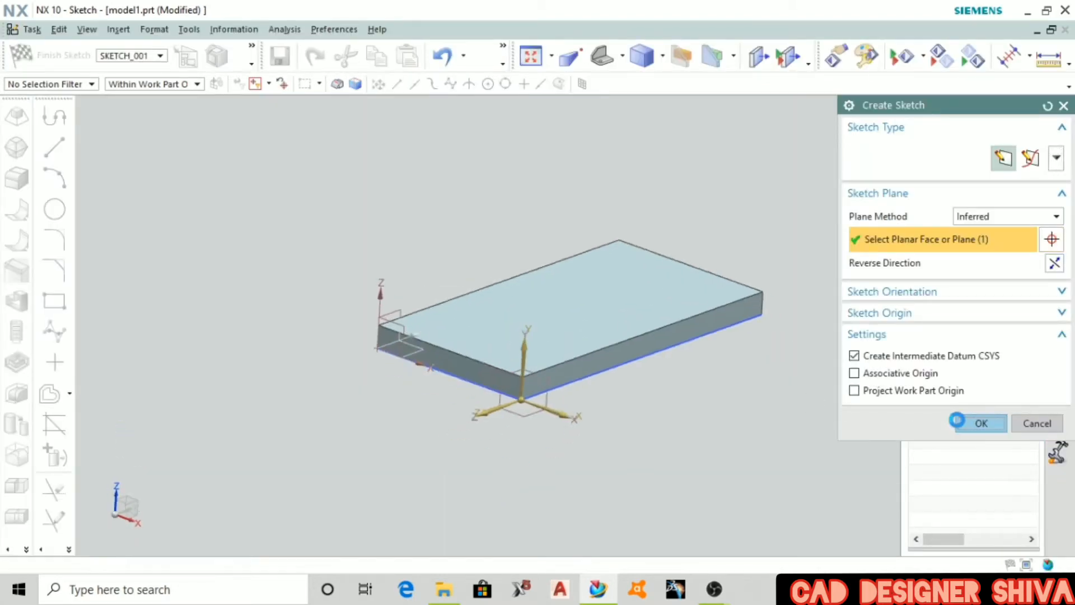
scroll(223, 297, up, 1)
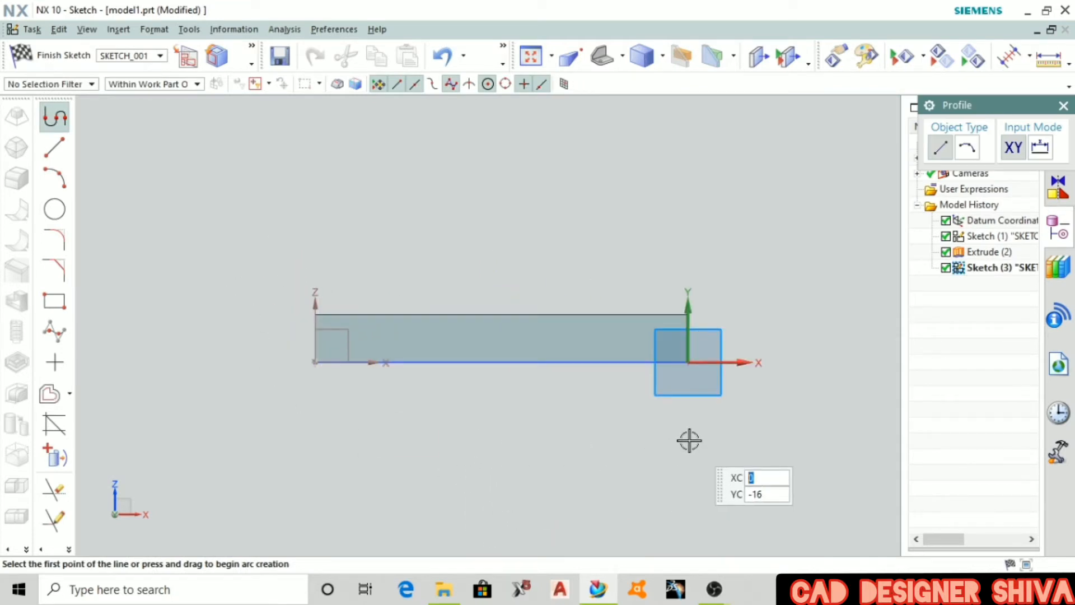
key(Escape)
scroll(449, 370, up, 2)
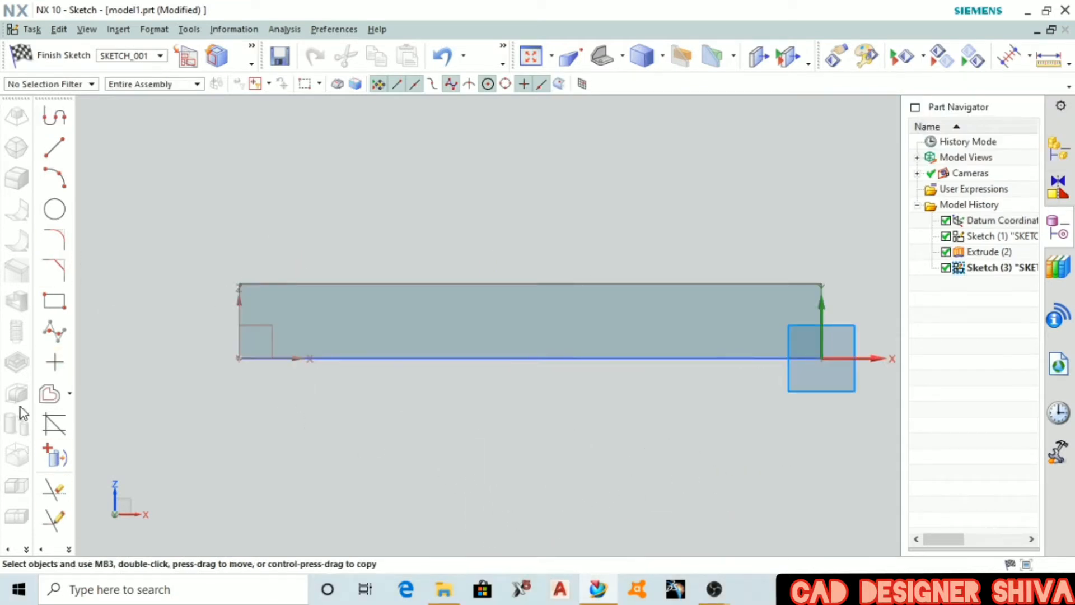
- Sketch a vertical line across the left part of the end face and dimension it 9 mm from the left edge
click(55, 148)
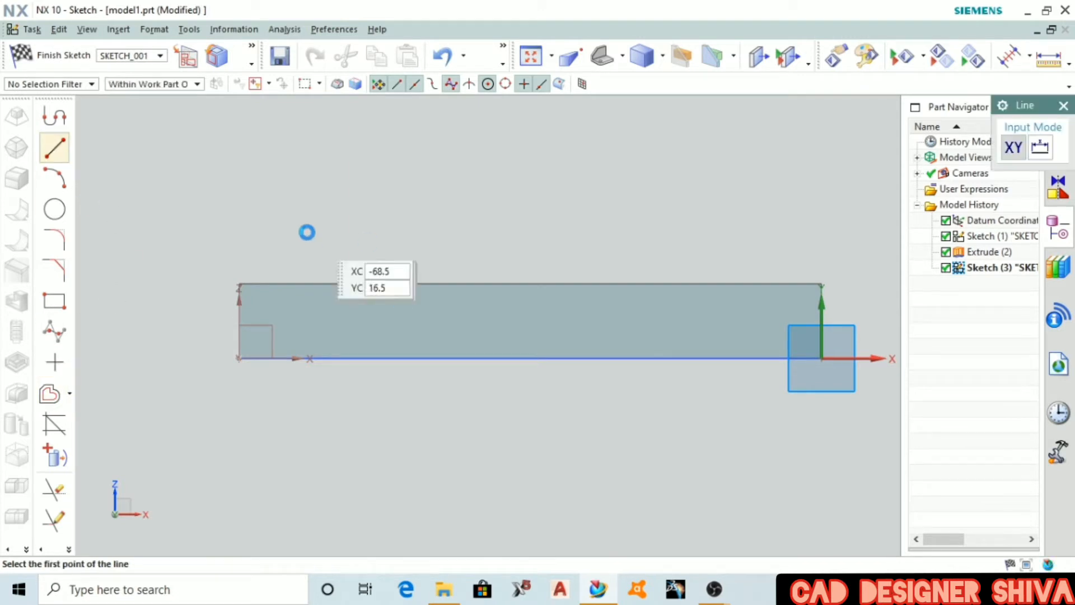
click(311, 216)
click(317, 447)
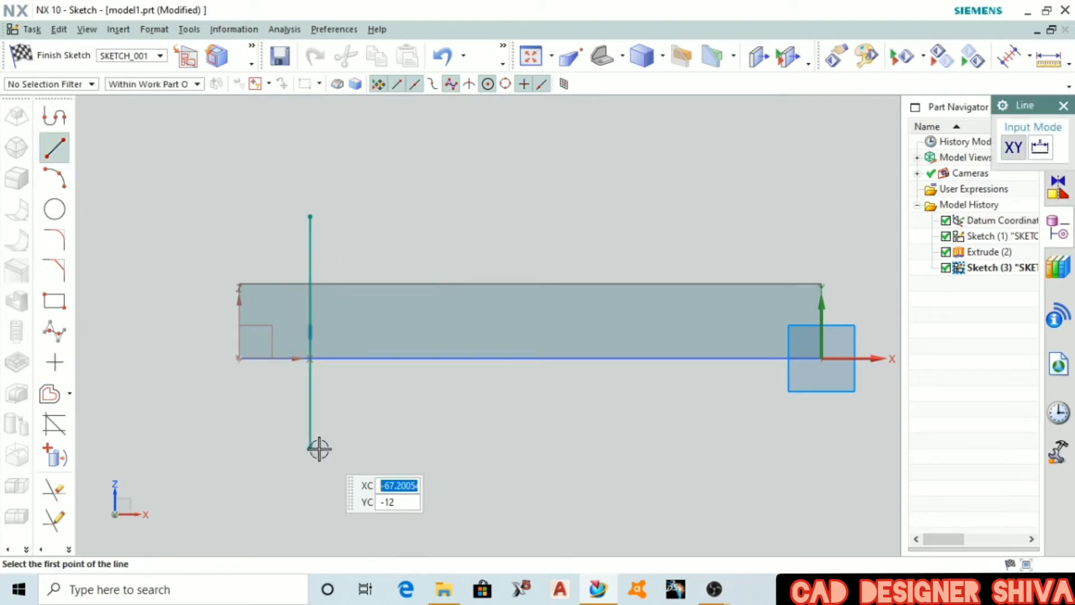
key(Escape)
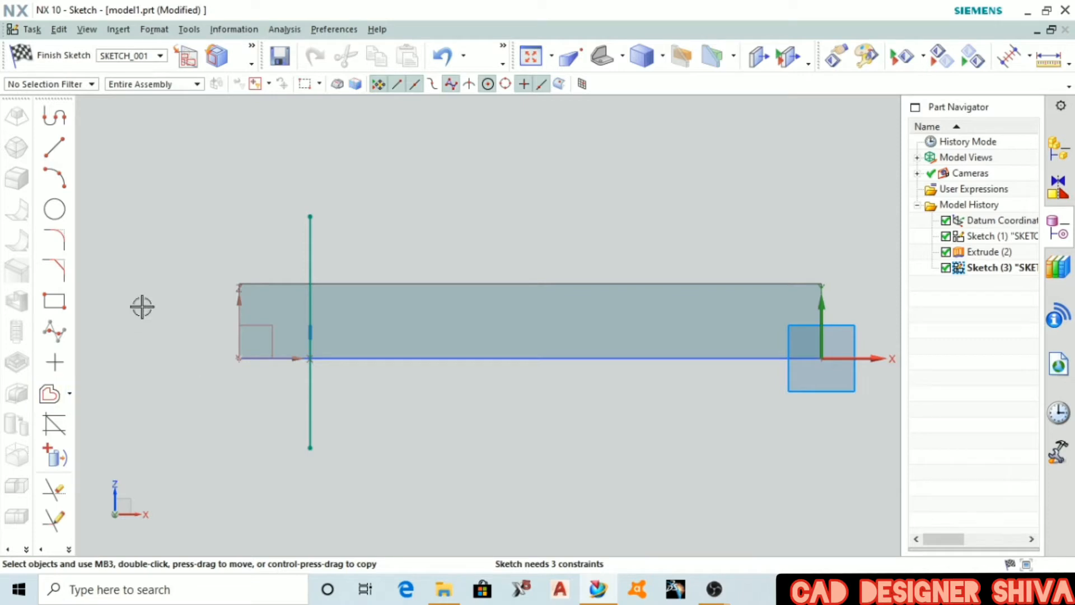
click(237, 296)
click(310, 304)
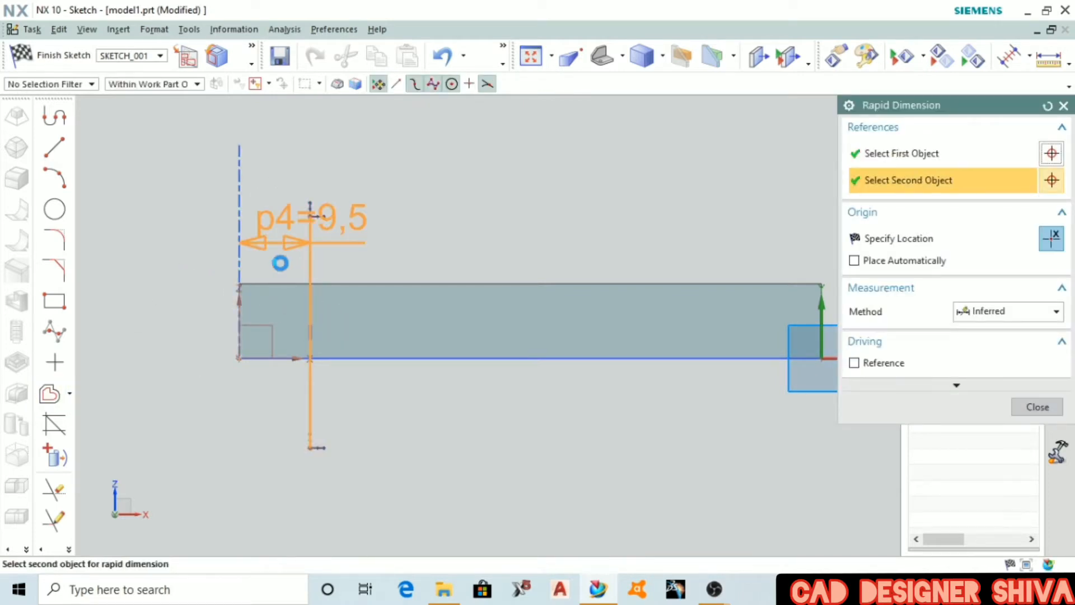
click(268, 218)
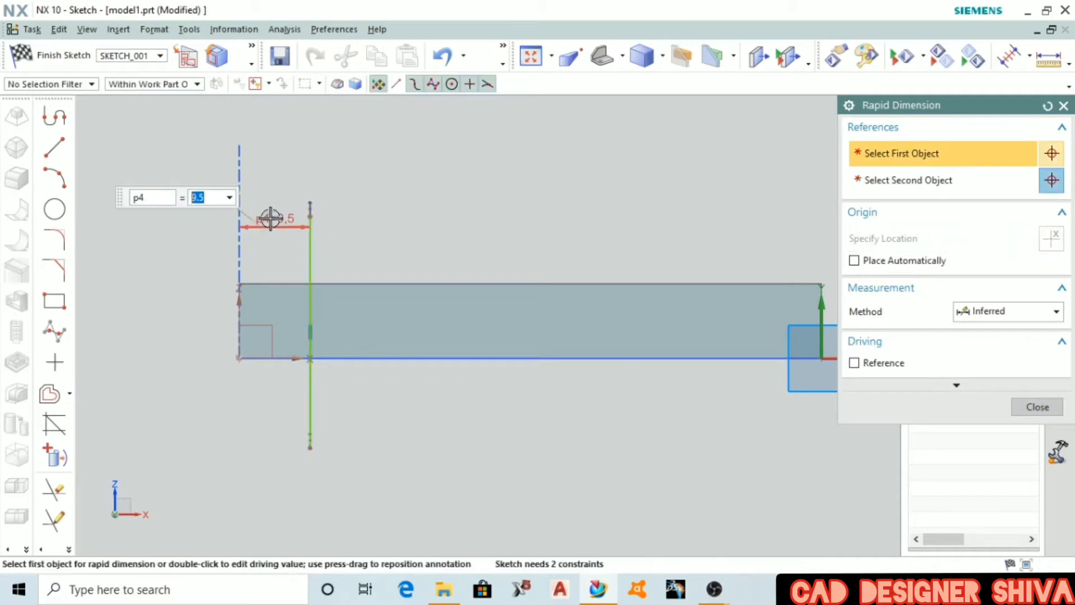
key(Escape)
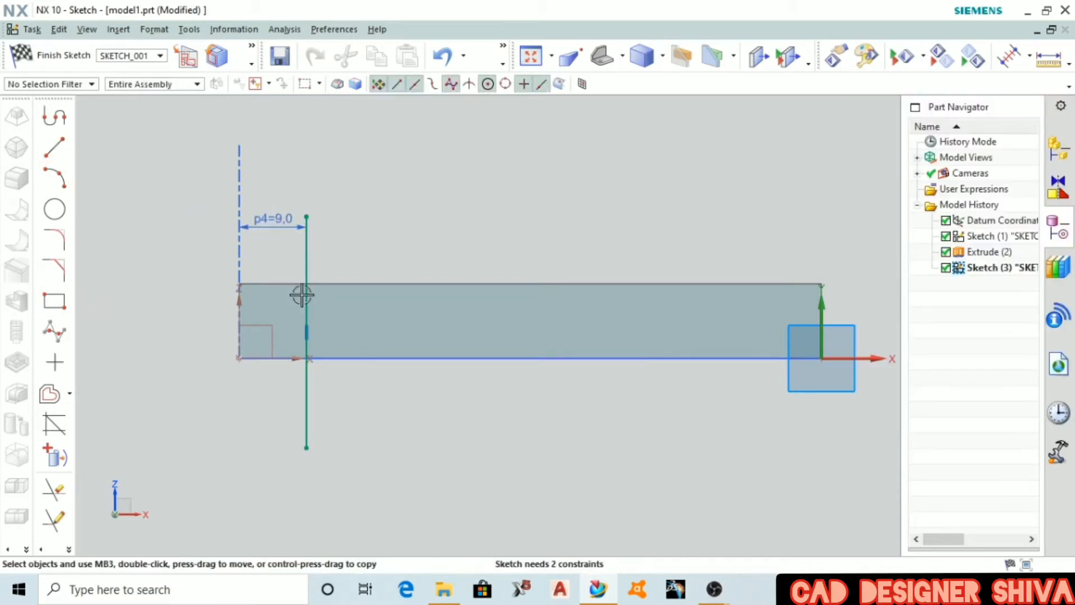
- Offset the face's bottom edge 1.5 mm upward into the face
click(49, 394)
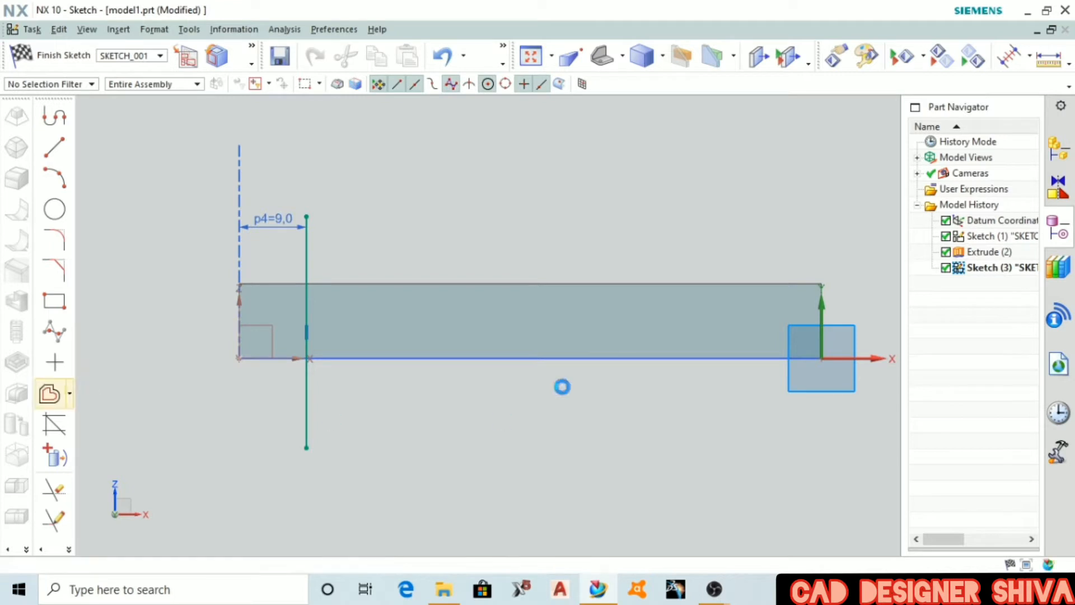
click(522, 357)
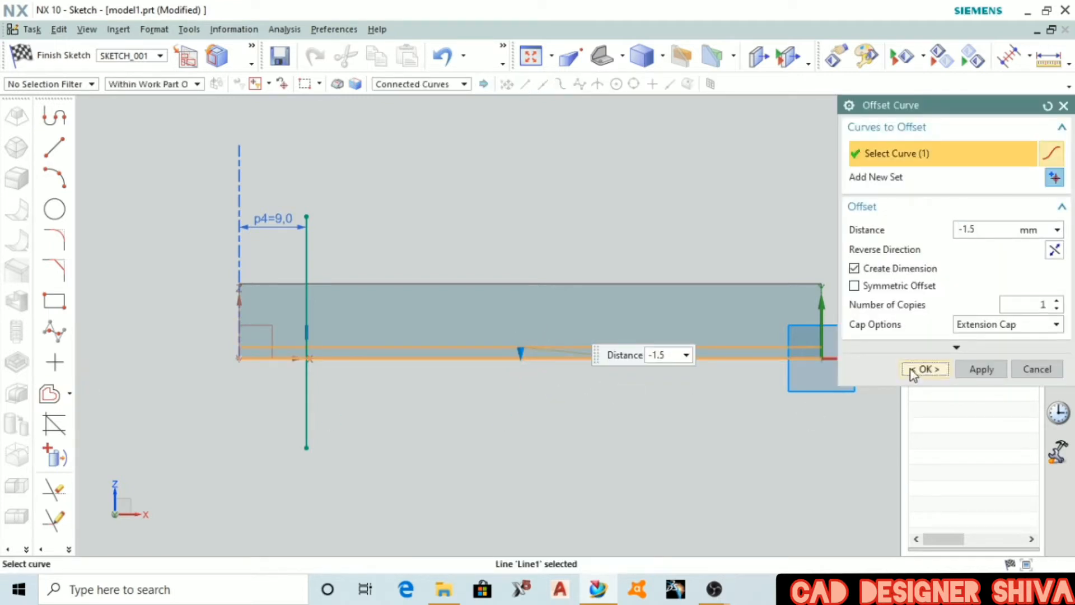
click(913, 373)
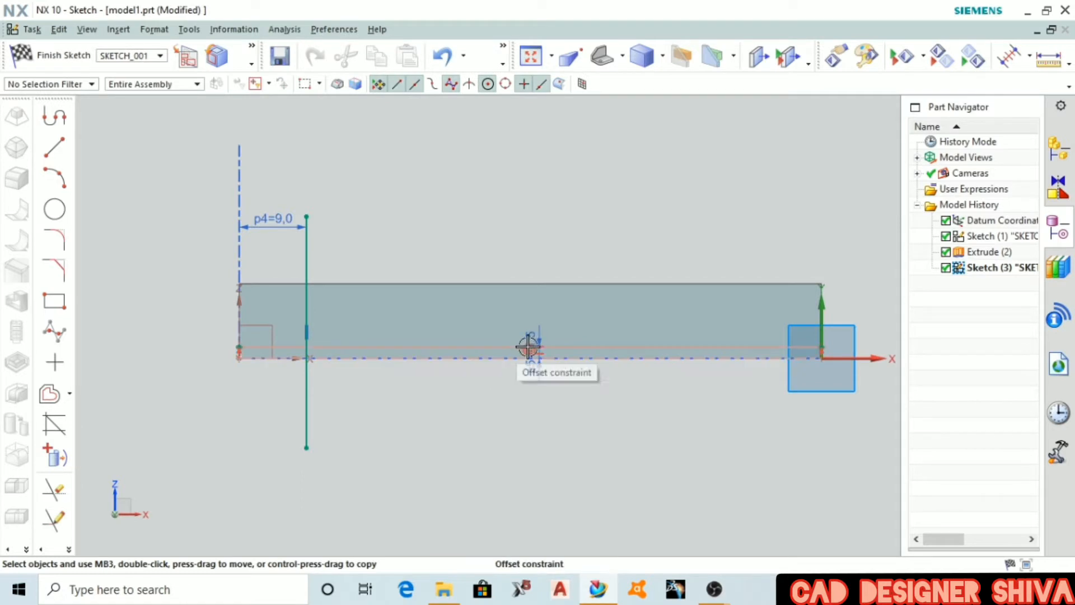
- Draw a vertical centre line about 20.5 mm long upward from the midpoint of the face's bottom edge
click(54, 147)
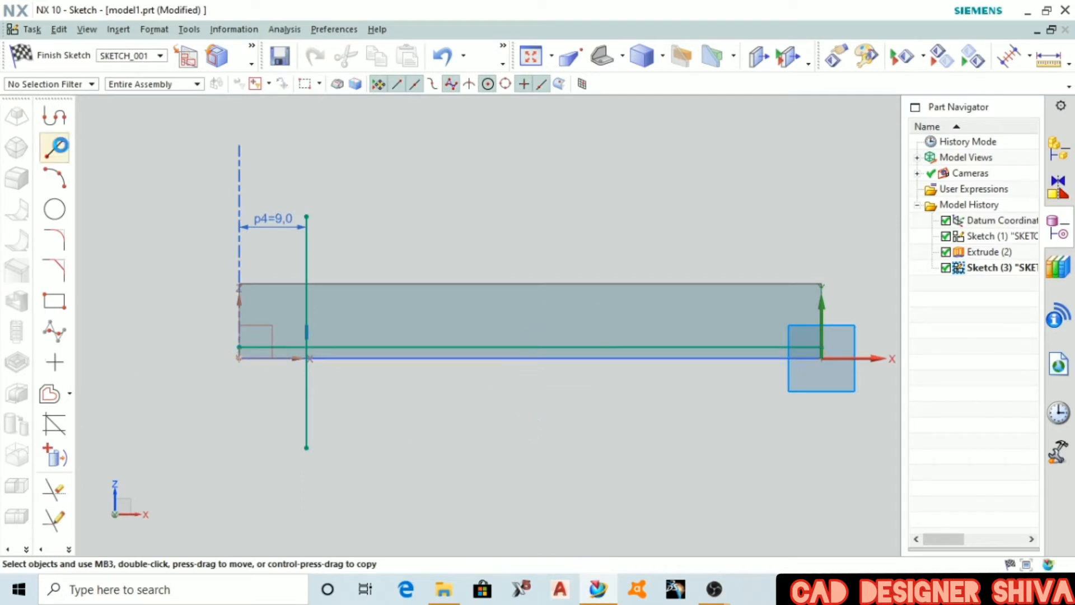
click(530, 358)
click(529, 205)
key(Escape)
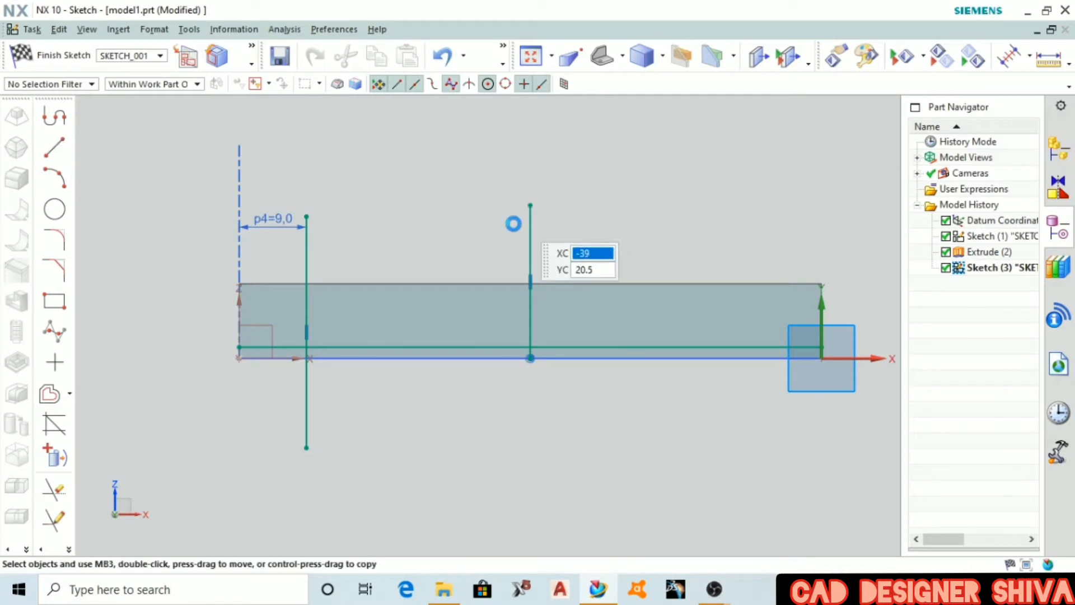
- Mirror the left vertical line to the right side of the face about the vertical centre line
click(69, 393)
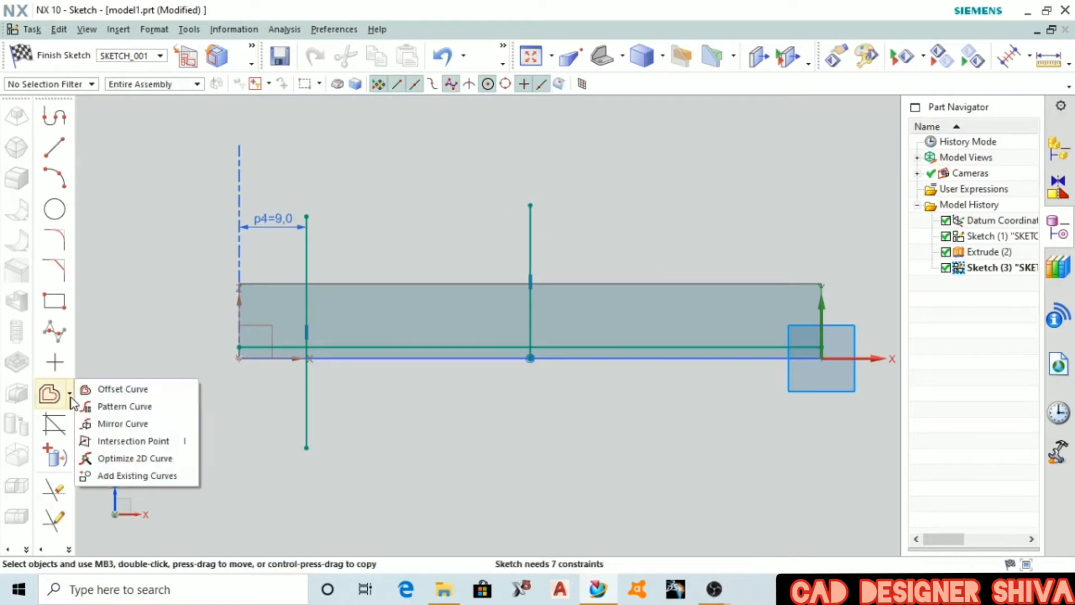
click(121, 425)
click(306, 297)
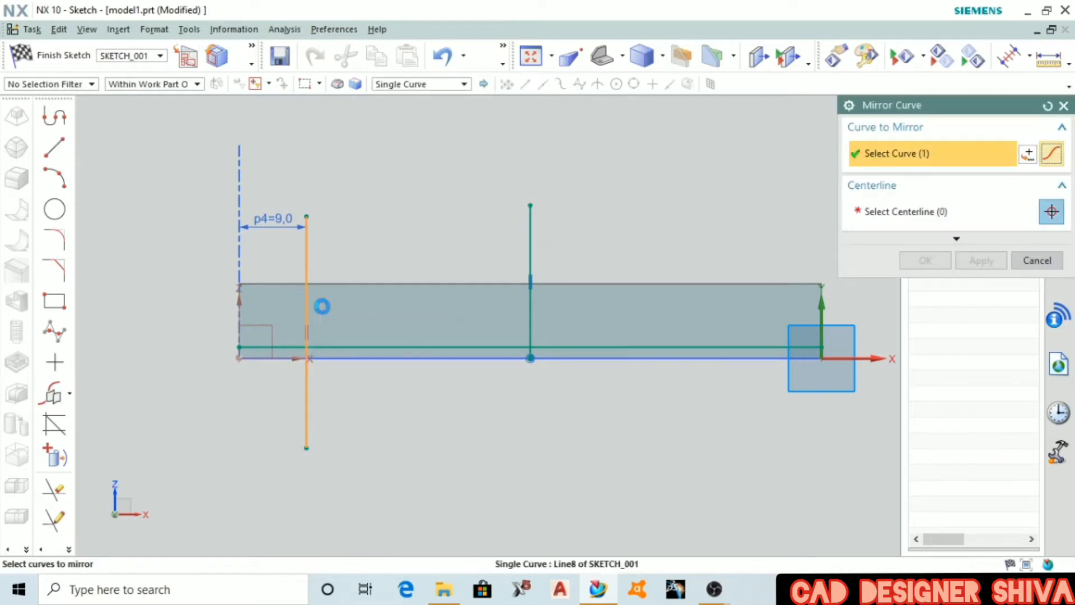
click(527, 250)
click(925, 261)
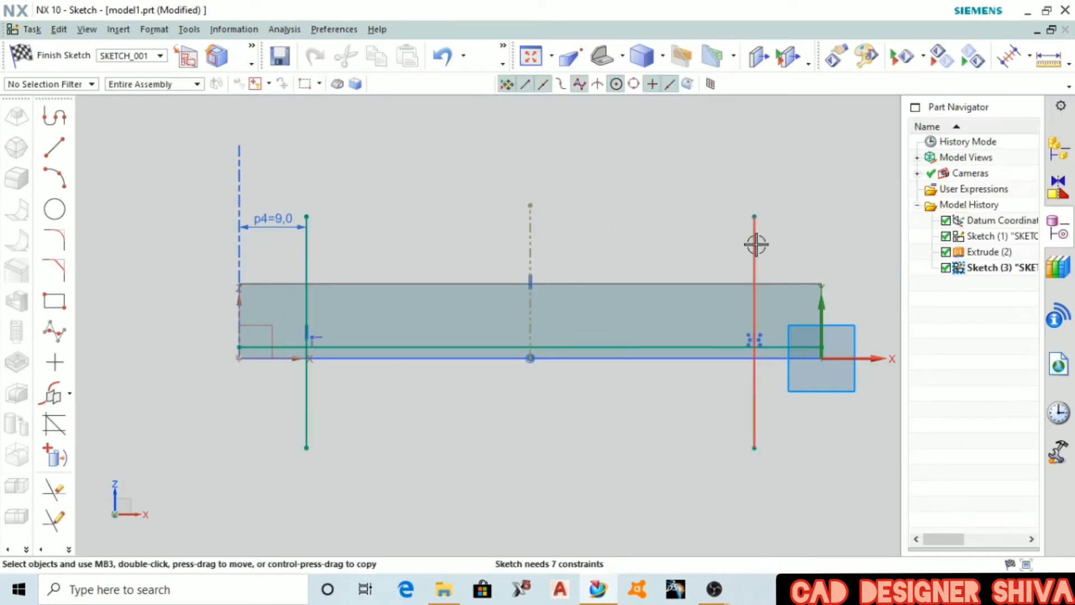
click(759, 340)
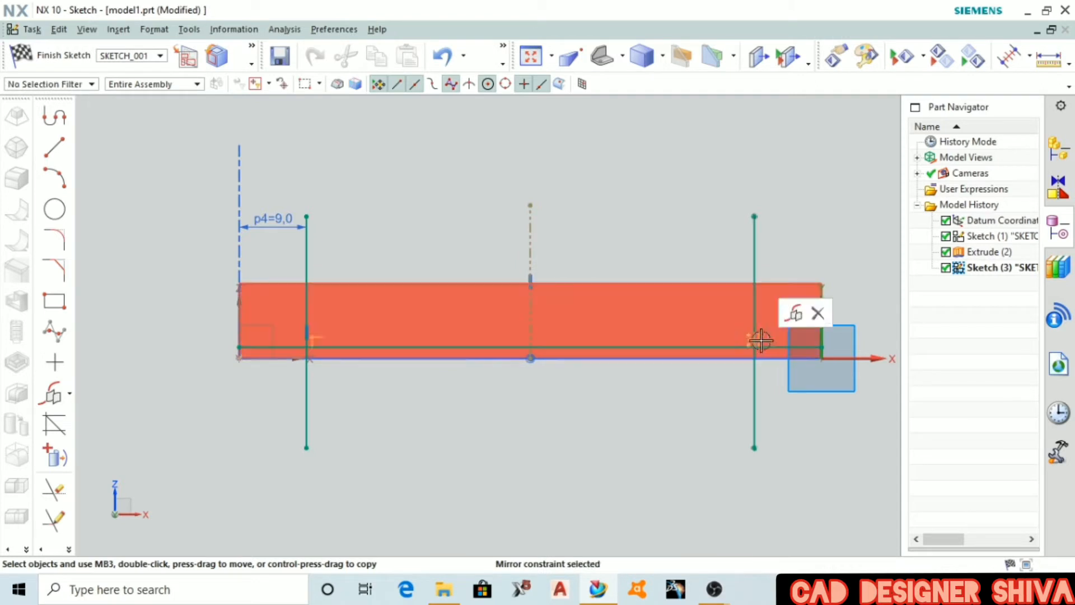
- Draw a 5 mm line at 180° along the top edge from the face's top-right corner
click(54, 147)
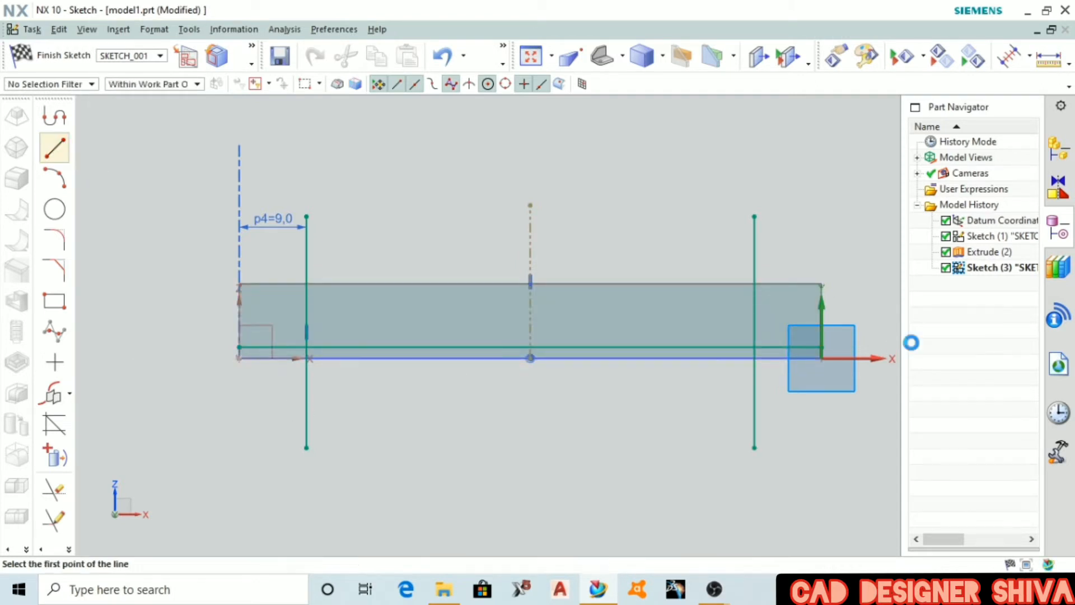
click(819, 284)
text(5)
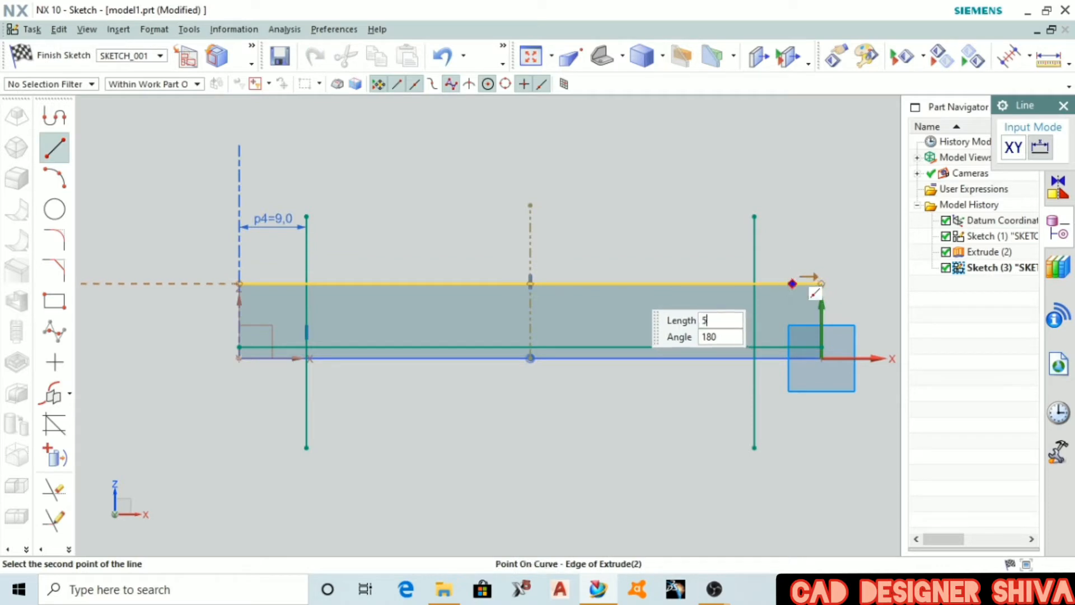
key(Tab)
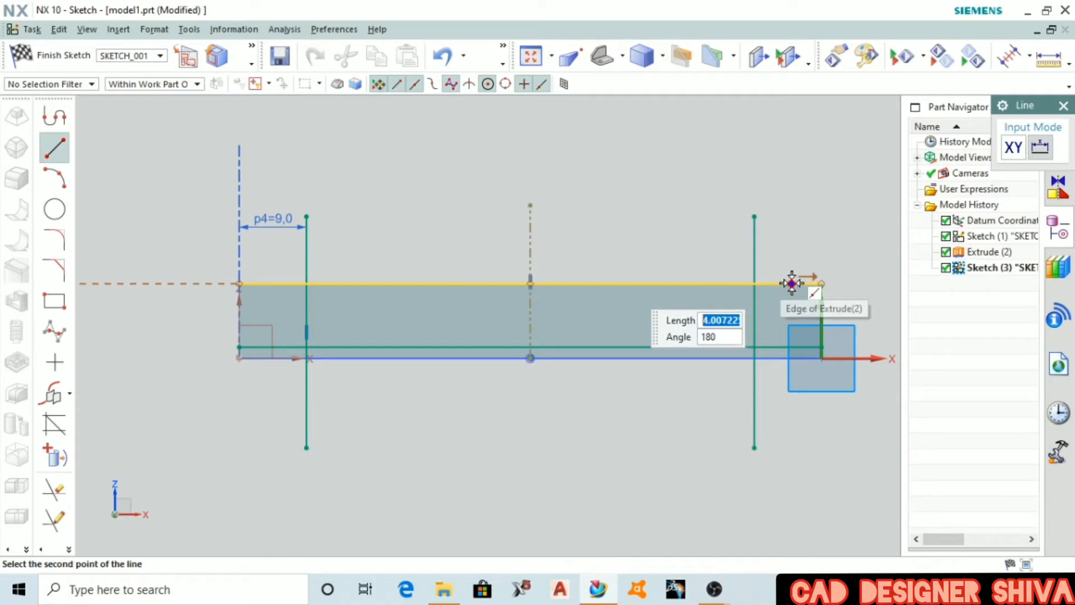
key(Return)
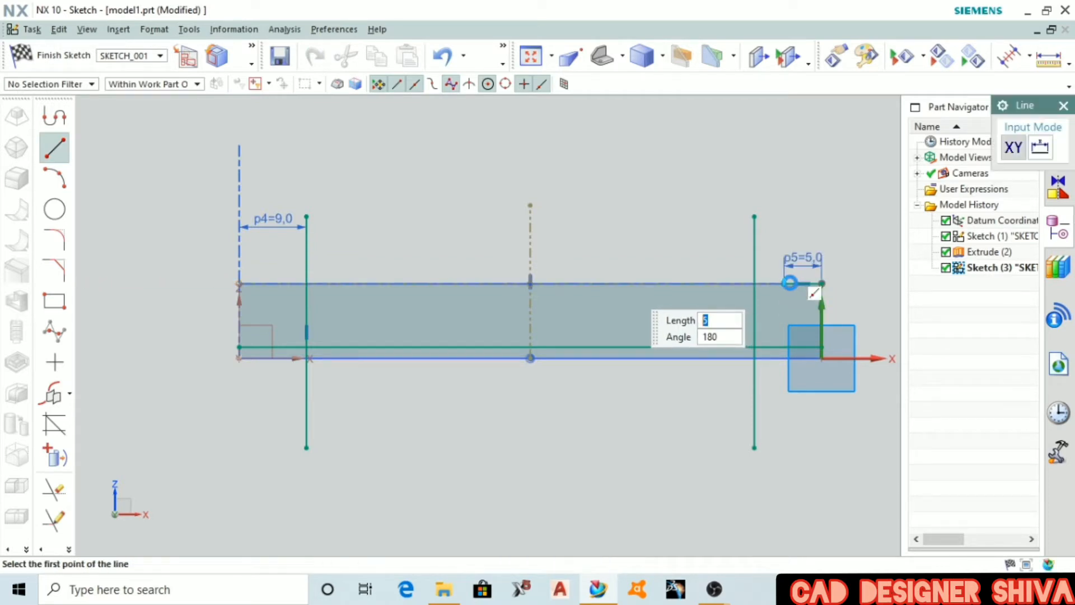
key(Escape)
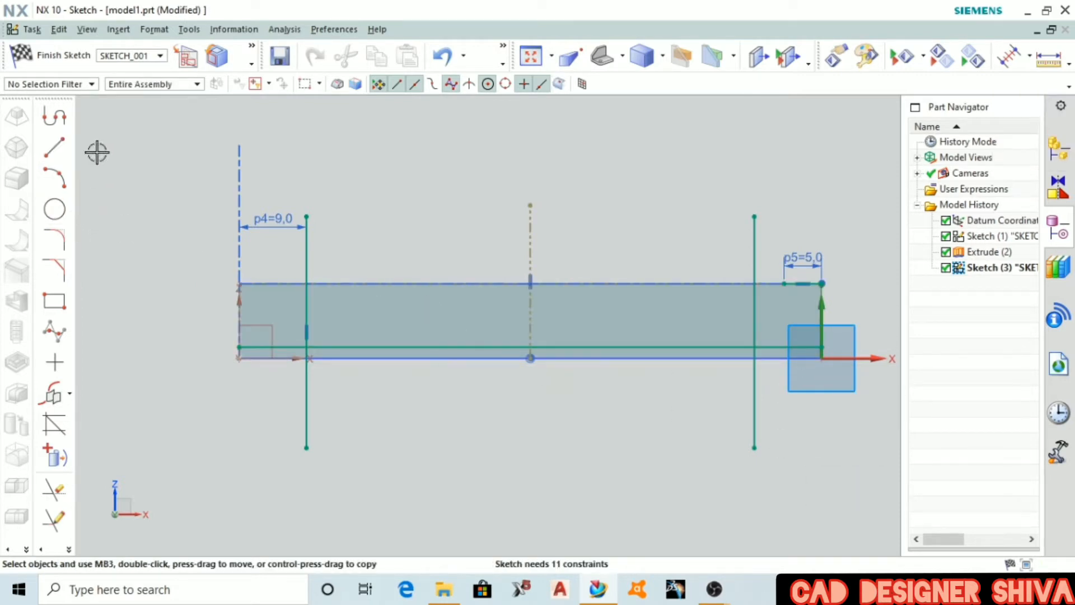
- Draw a slanted line from the inner end of the 5 mm line to the intersection of the right vertical and offset lines
click(48, 157)
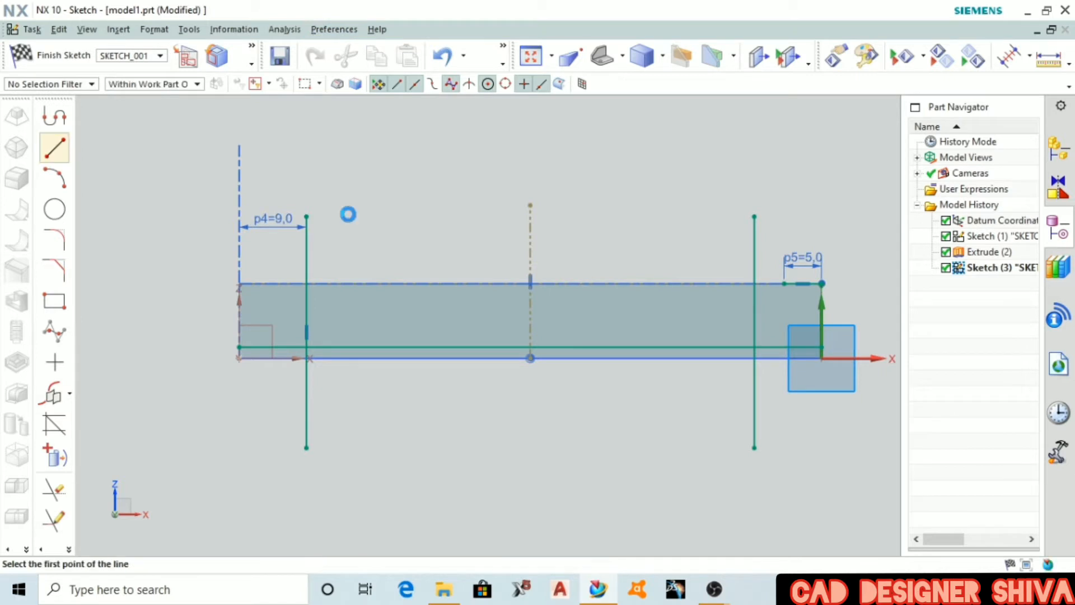
scroll(838, 384, up, 3)
click(733, 190)
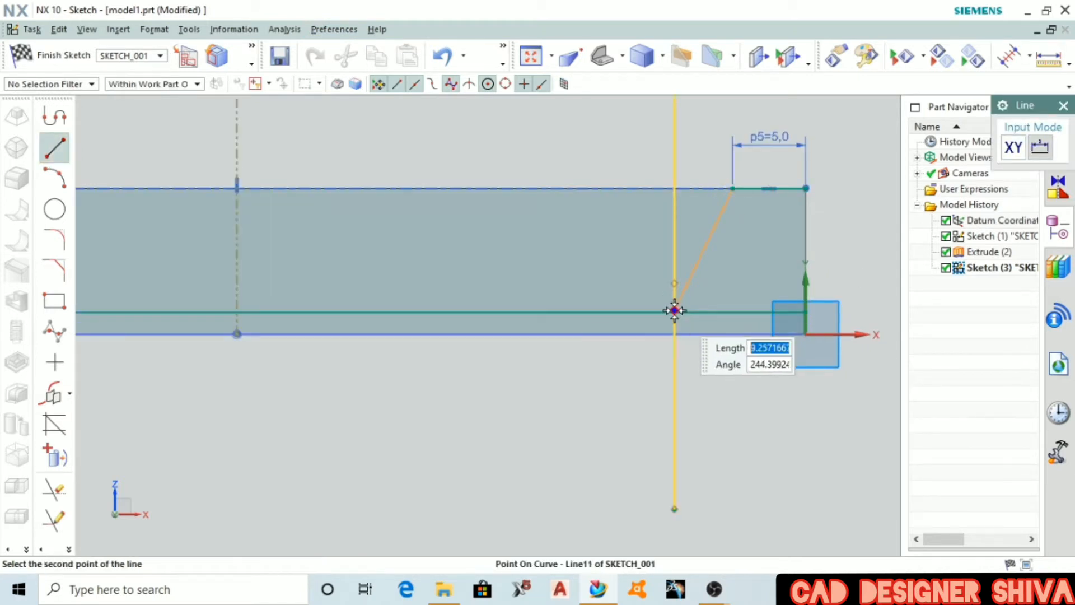
scroll(674, 309, up, 4)
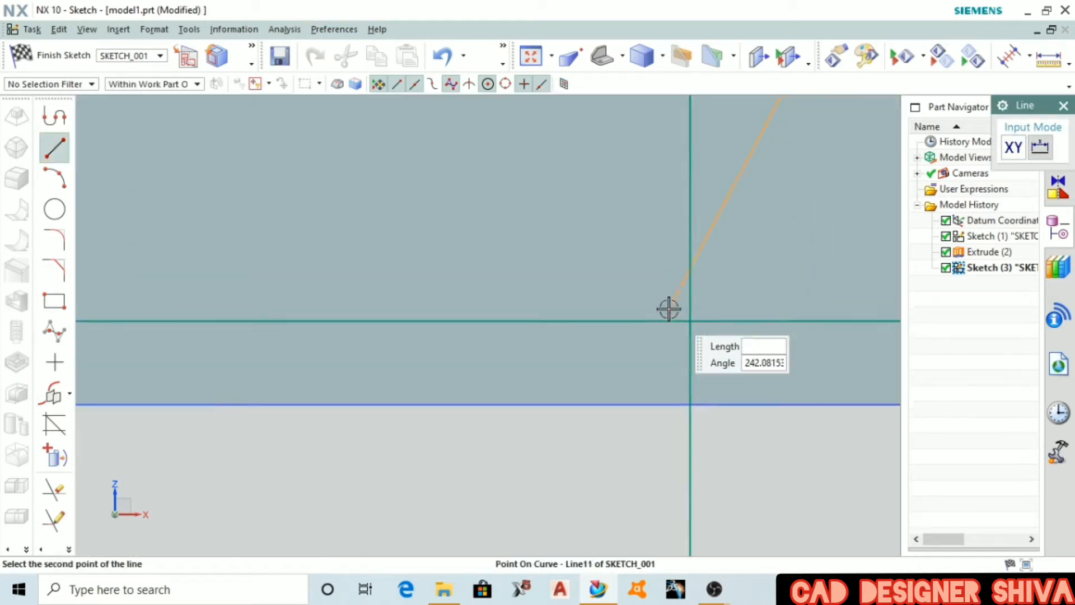
click(695, 324)
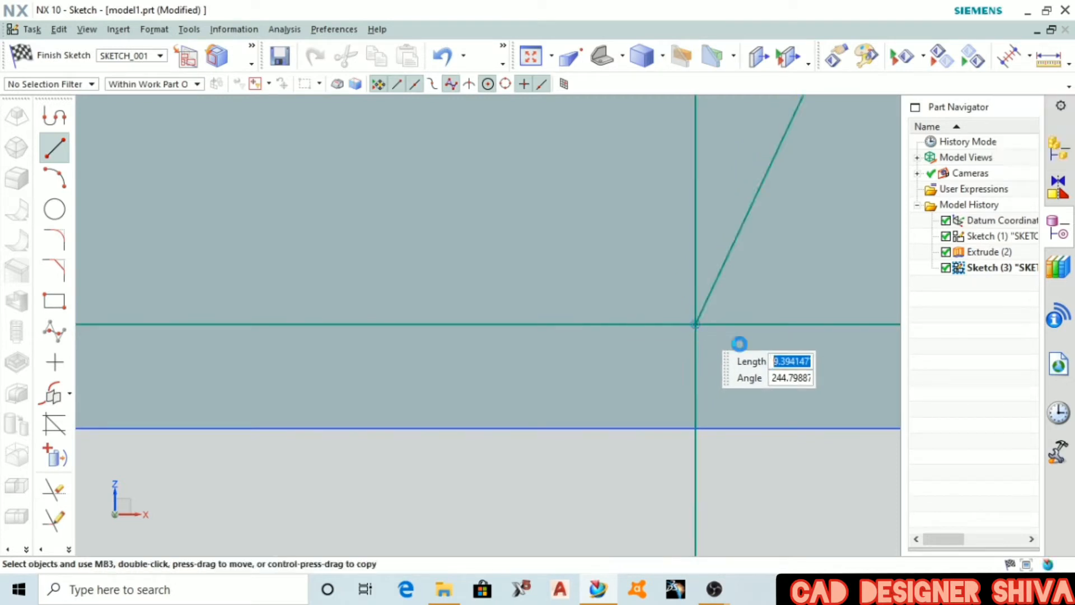
key(Escape)
scroll(616, 314, down, 5)
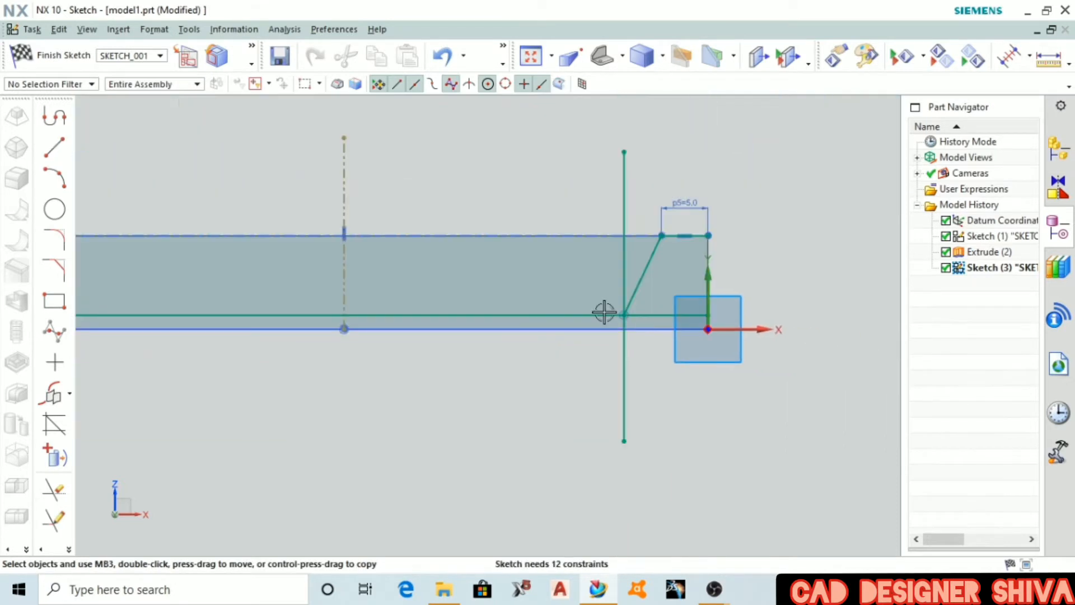
scroll(495, 279, up, 1)
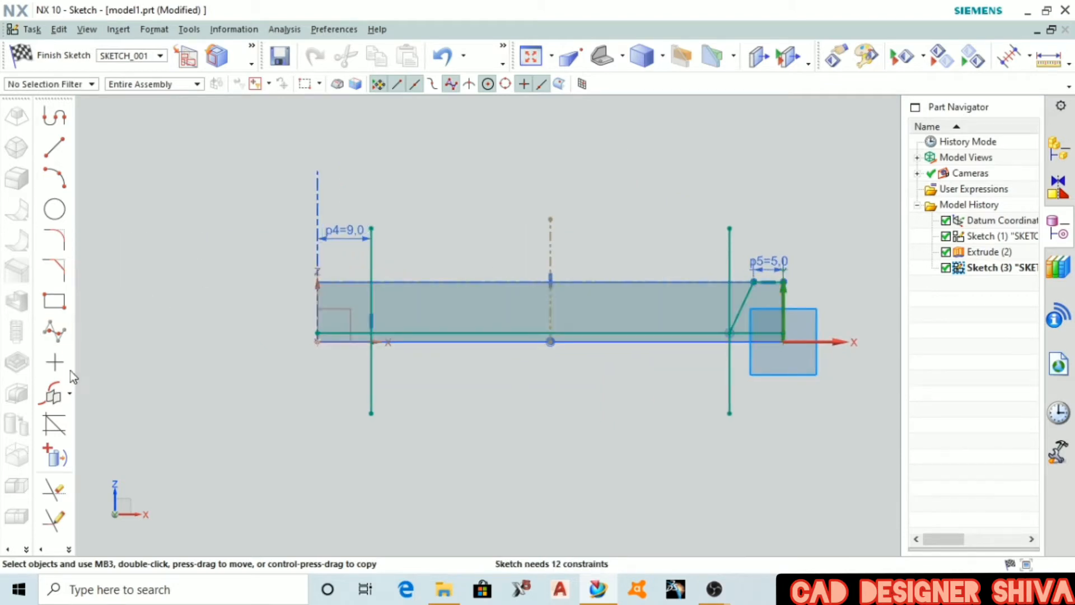
- Mirror the slanted line and the 5 mm top line to the left side about the vertical centre line
click(56, 392)
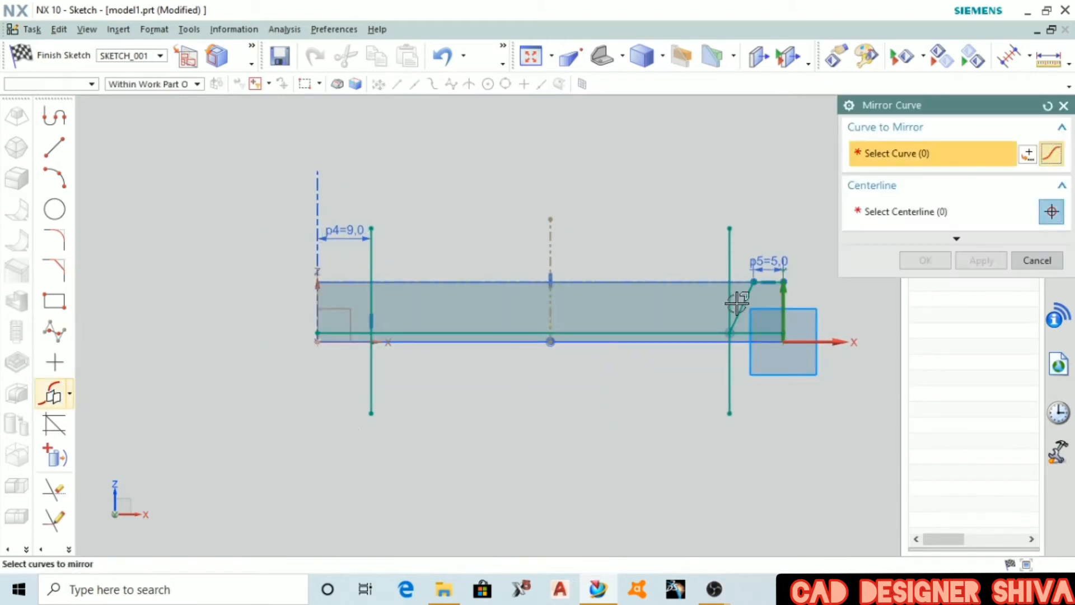
click(767, 281)
click(769, 281)
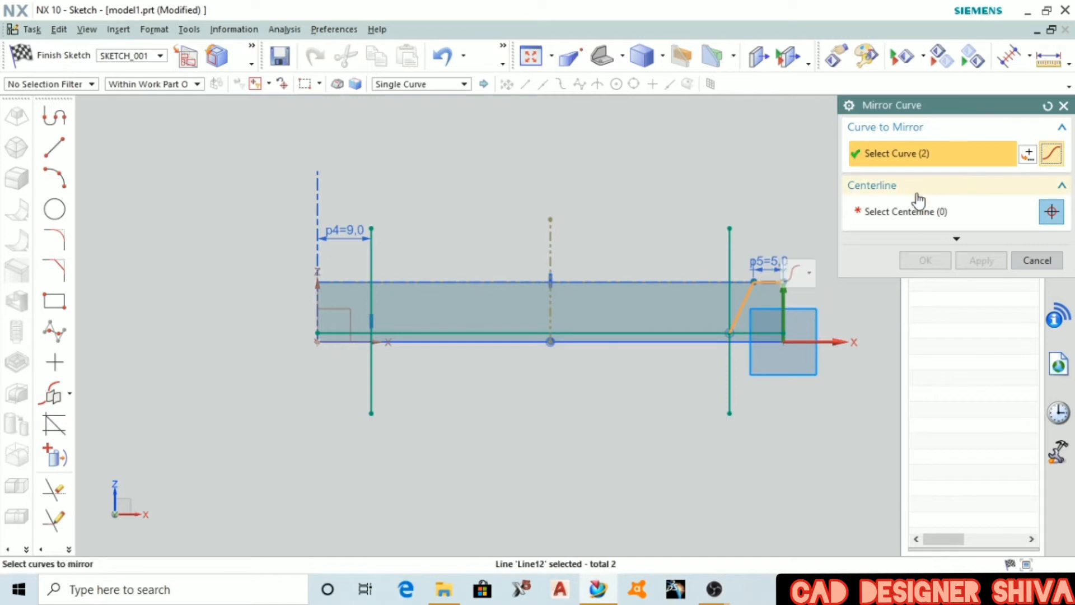
middle_click(768, 280)
click(550, 295)
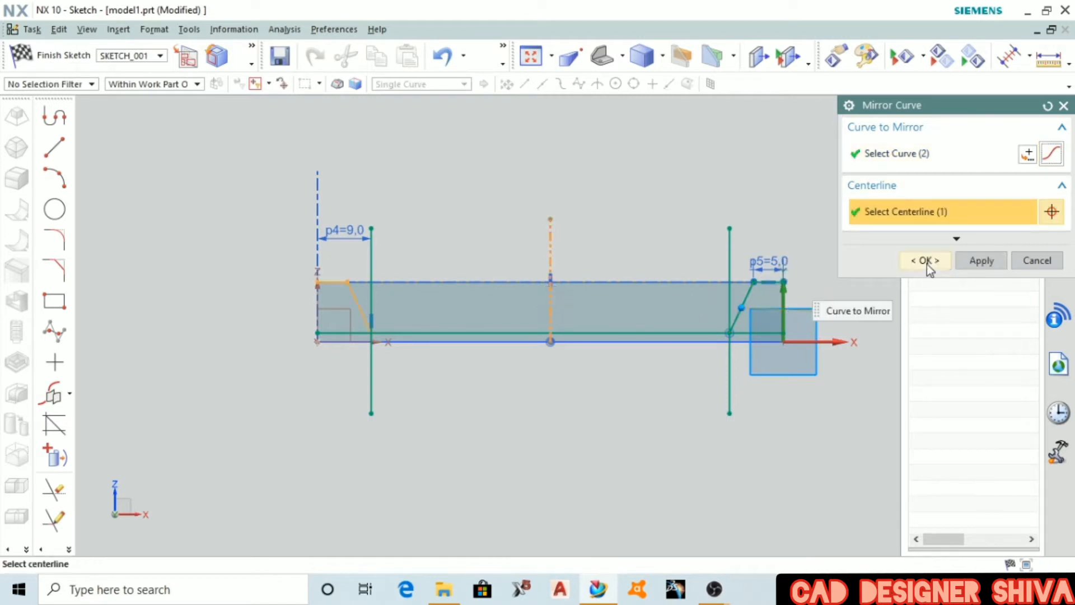
click(927, 261)
click(357, 312)
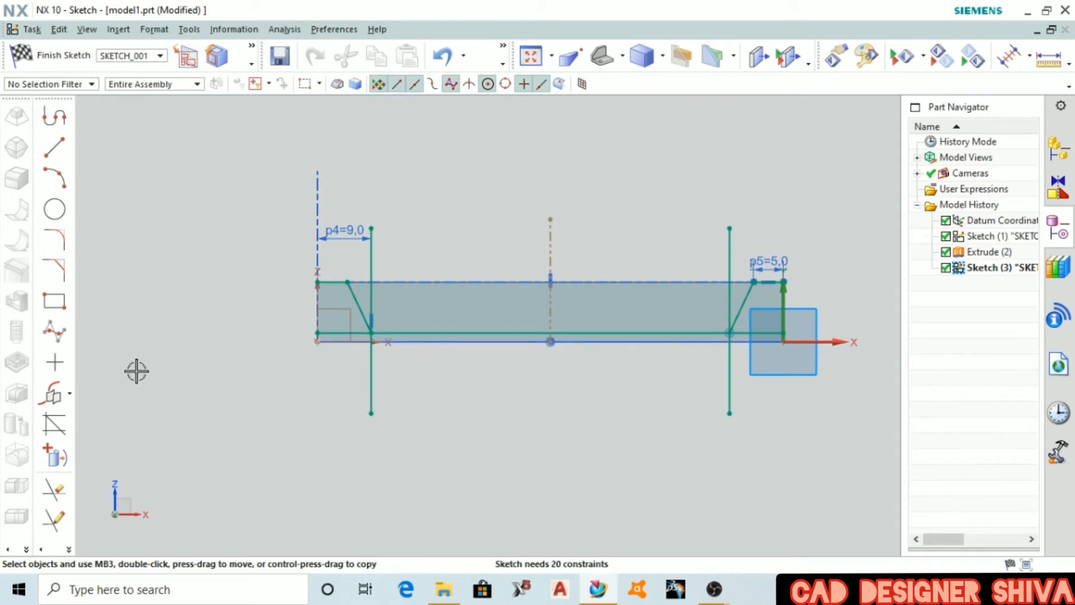
- Trim away both vertical lines, the offset line's outer ends and the short top lines, leaving the slanted sides and base
key(t)
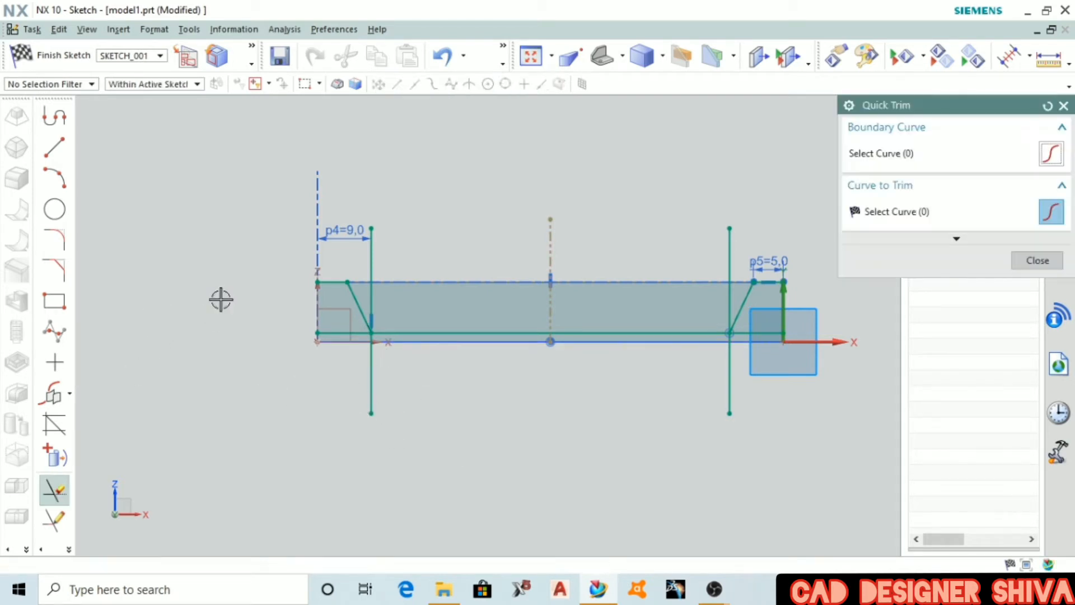
click(373, 257)
click(376, 385)
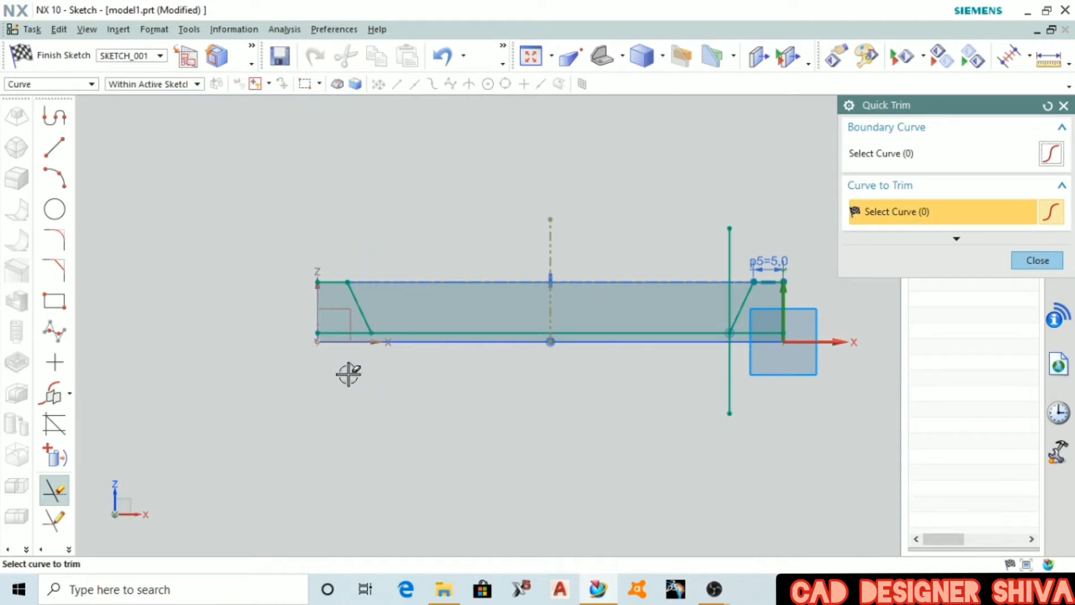
click(333, 333)
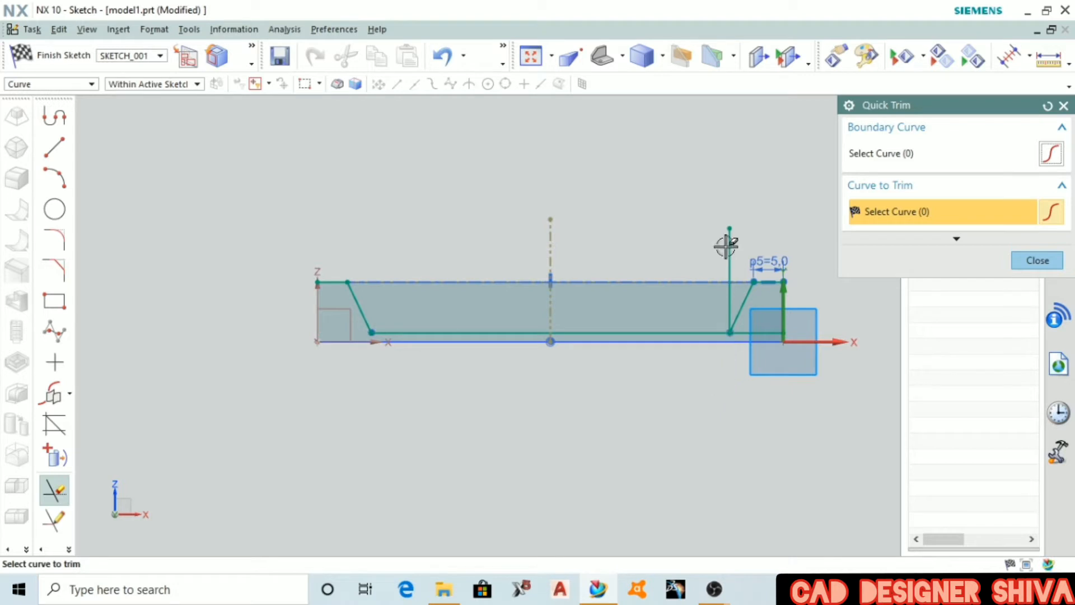
click(768, 335)
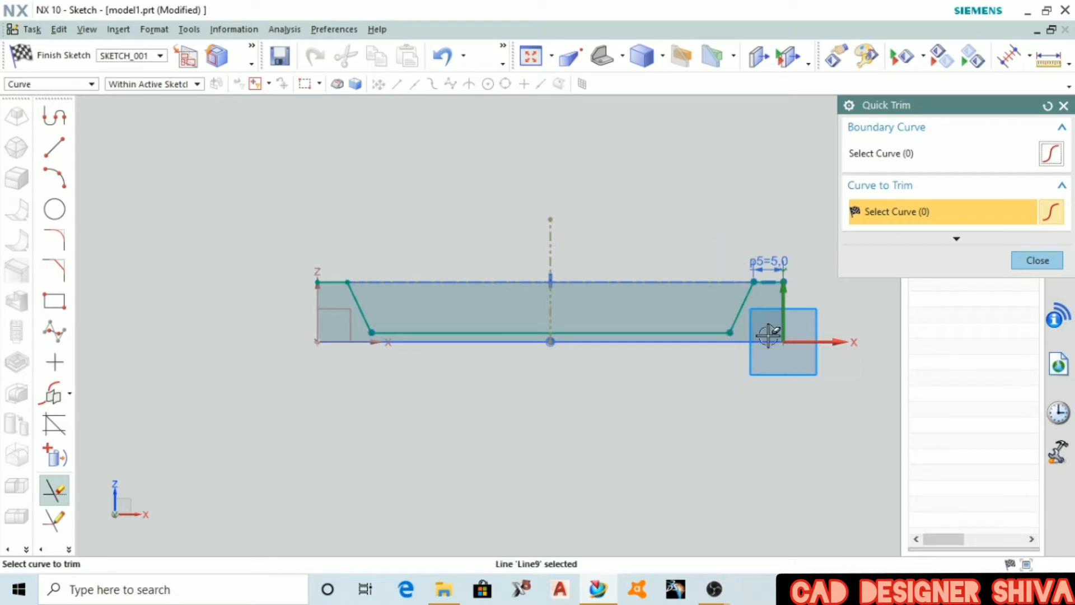
click(775, 281)
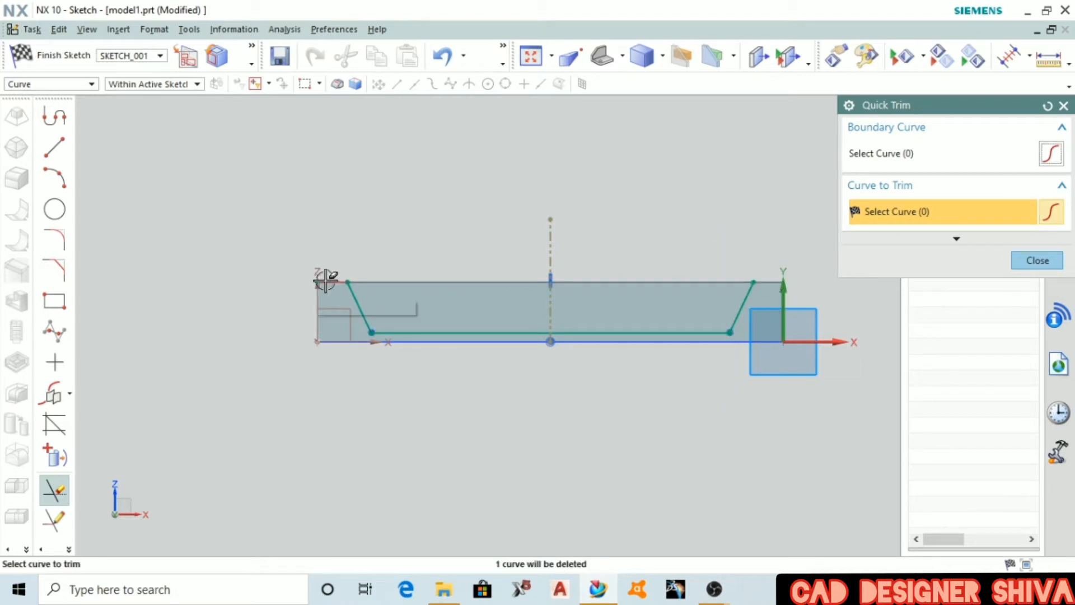
middle_click(295, 388)
- Close the trapezoid with a line joining the upper ends of the two slanted sides, and finish the sketch
click(50, 151)
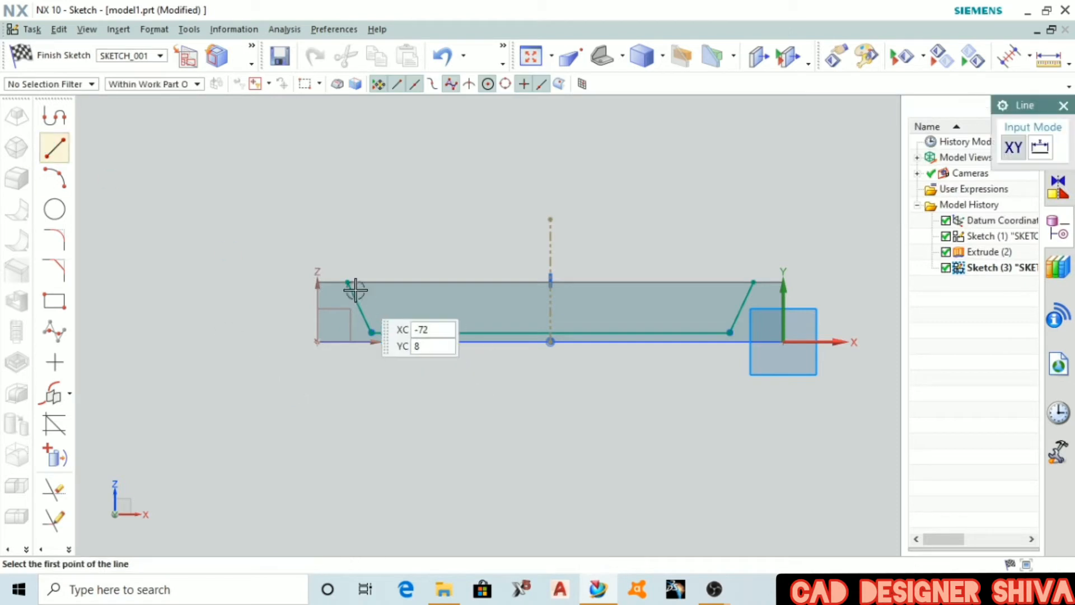
click(348, 282)
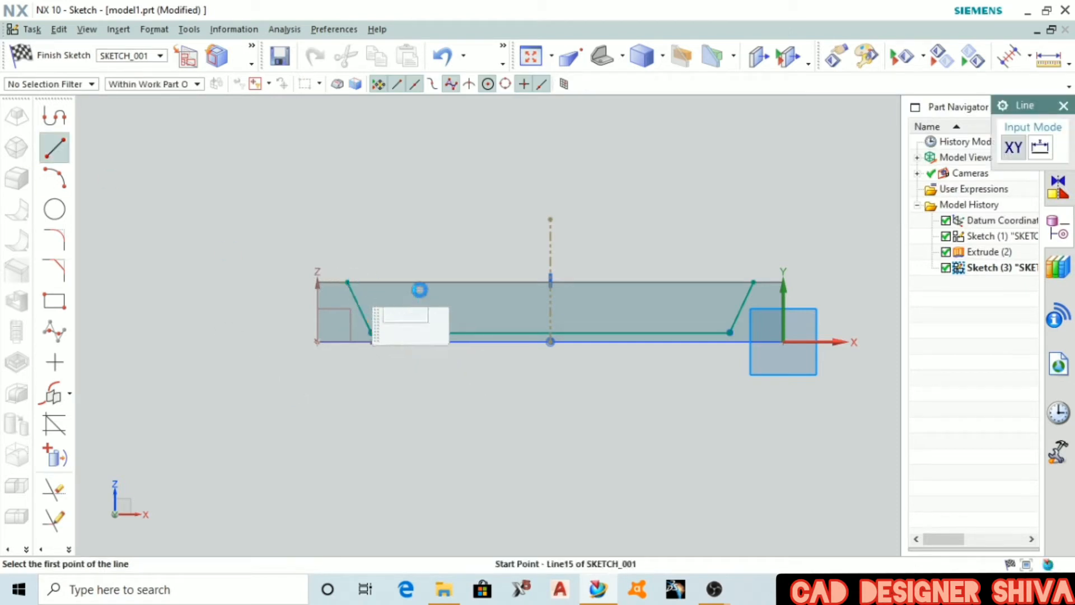
click(752, 280)
middle_click(636, 422)
key(ctrl+q)
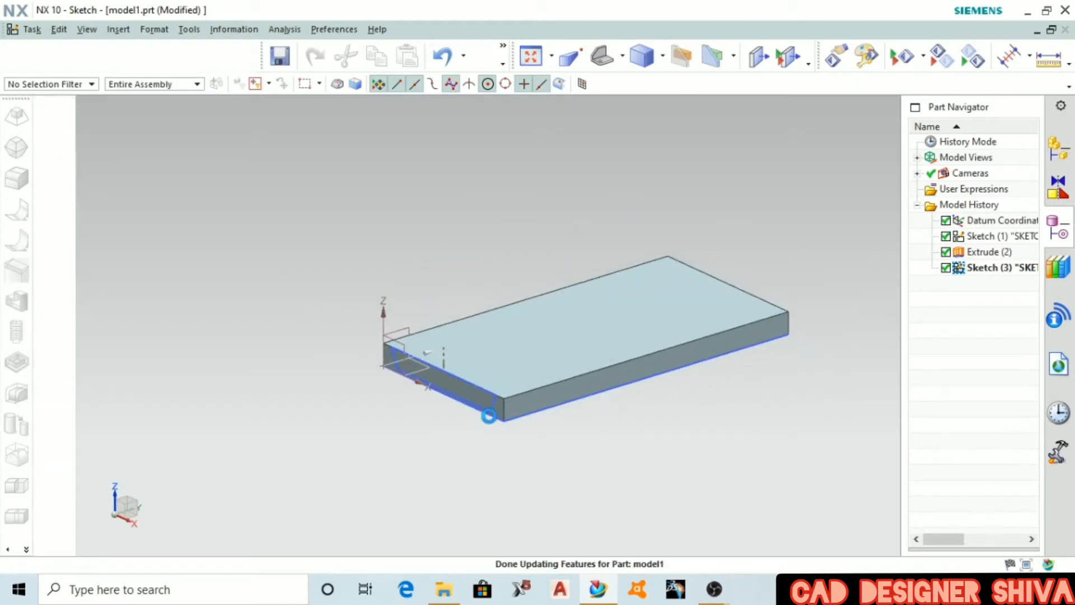
- Extrude the trapezoid profile 179 mm through the plate as a Subtract cut
key(x)
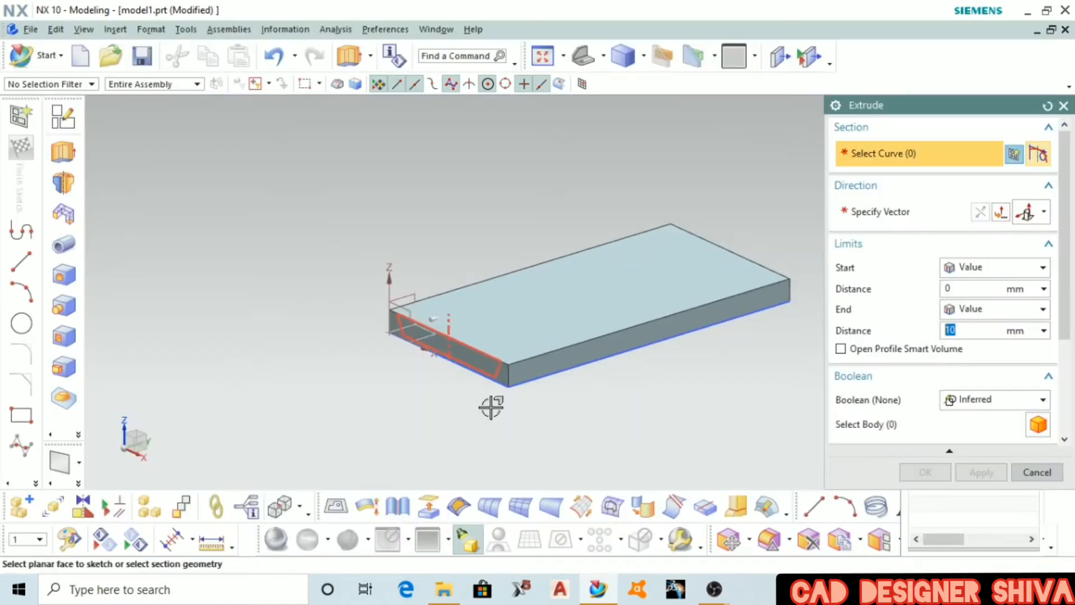
click(494, 369)
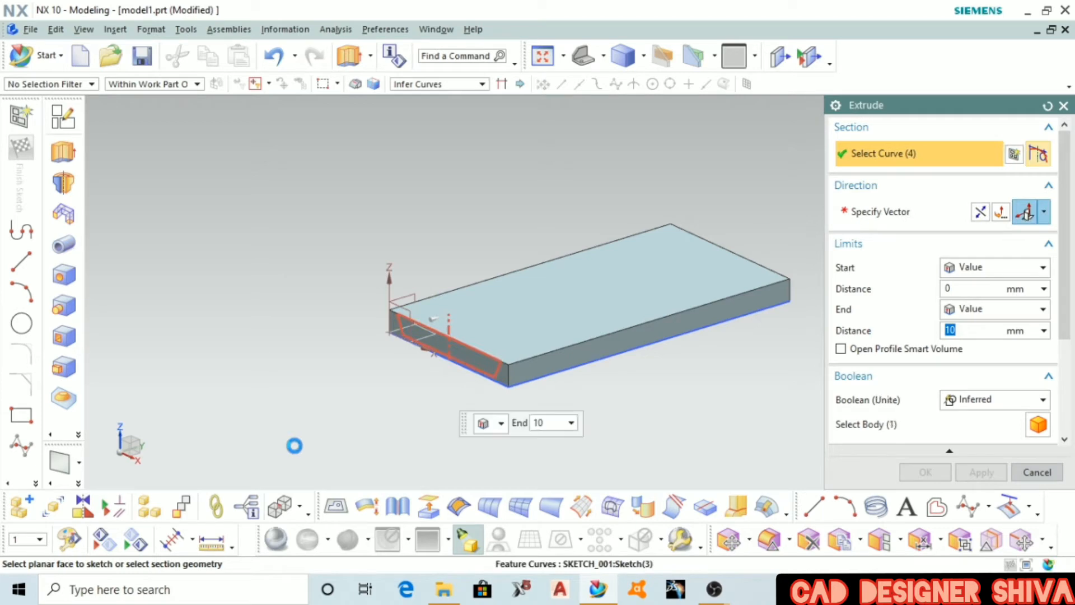
text(179)
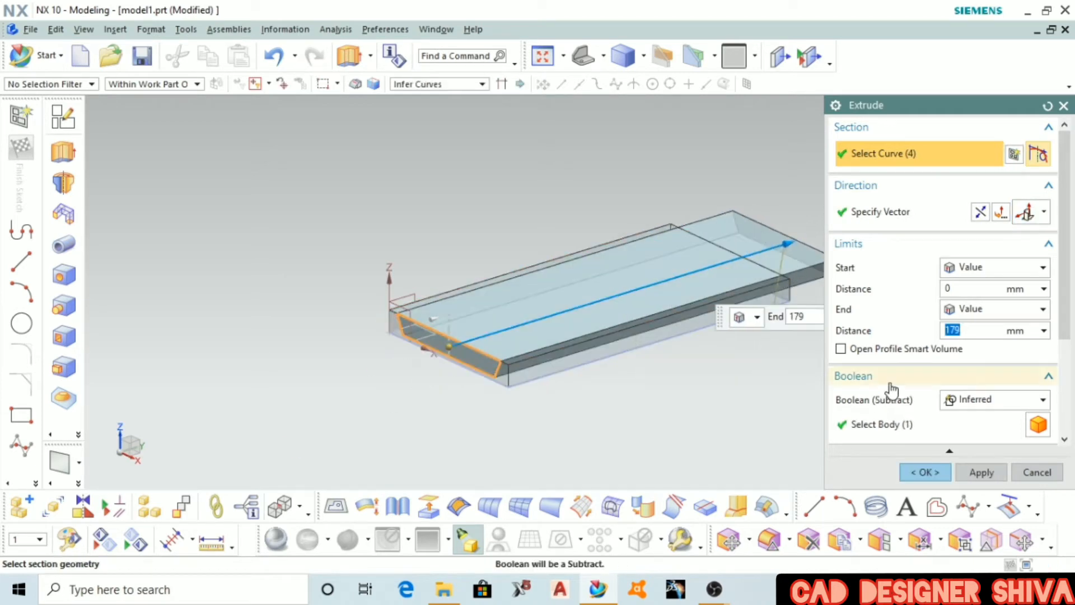
click(957, 400)
click(975, 449)
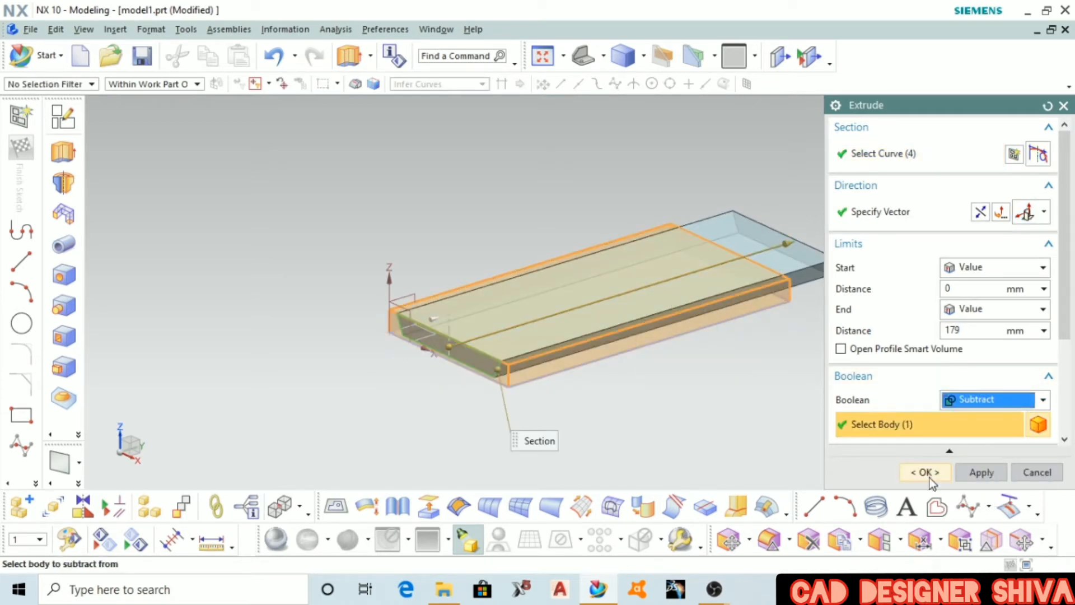
click(922, 471)
- Start an Edge Blend on the channel's left inner floor edge with a 10 mm radius
middle_drag(740, 410, 786, 430)
scroll(470, 315, down, 2)
scroll(634, 326, up, 1)
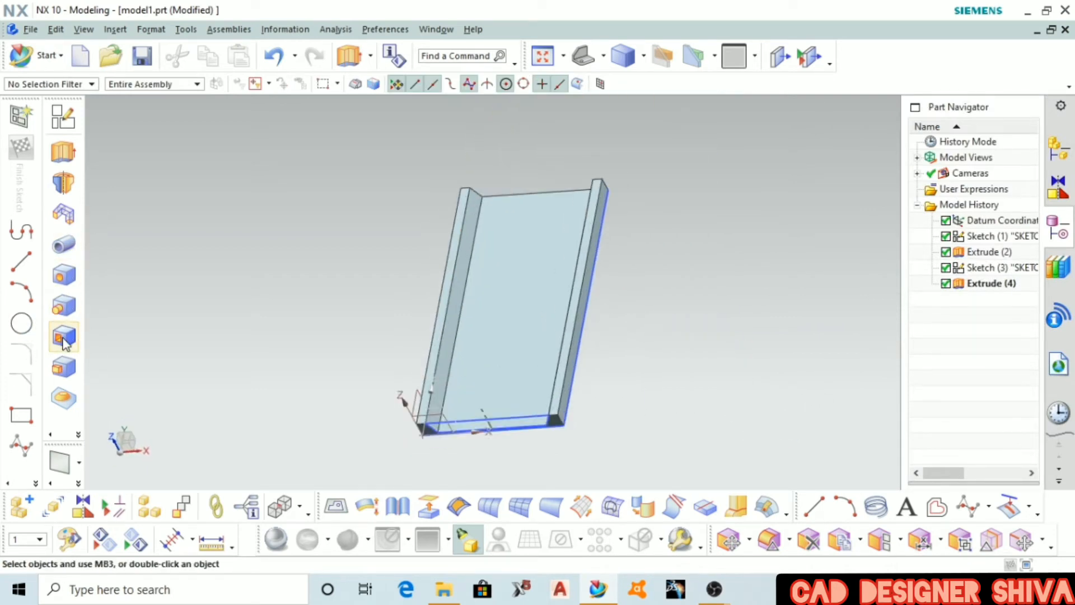
click(69, 436)
click(237, 438)
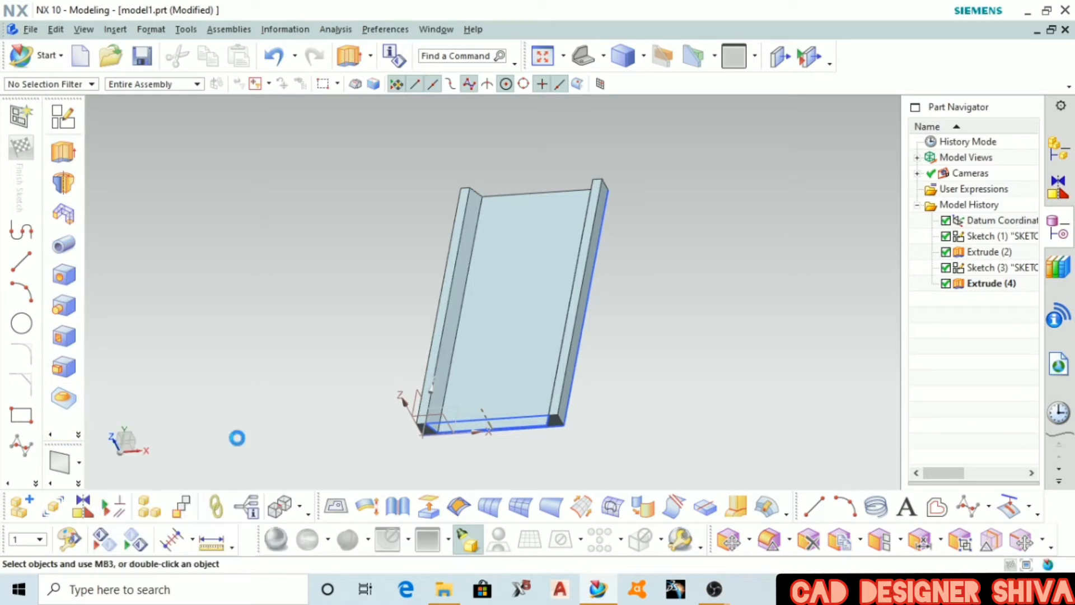
click(461, 319)
scroll(461, 320, up, 2)
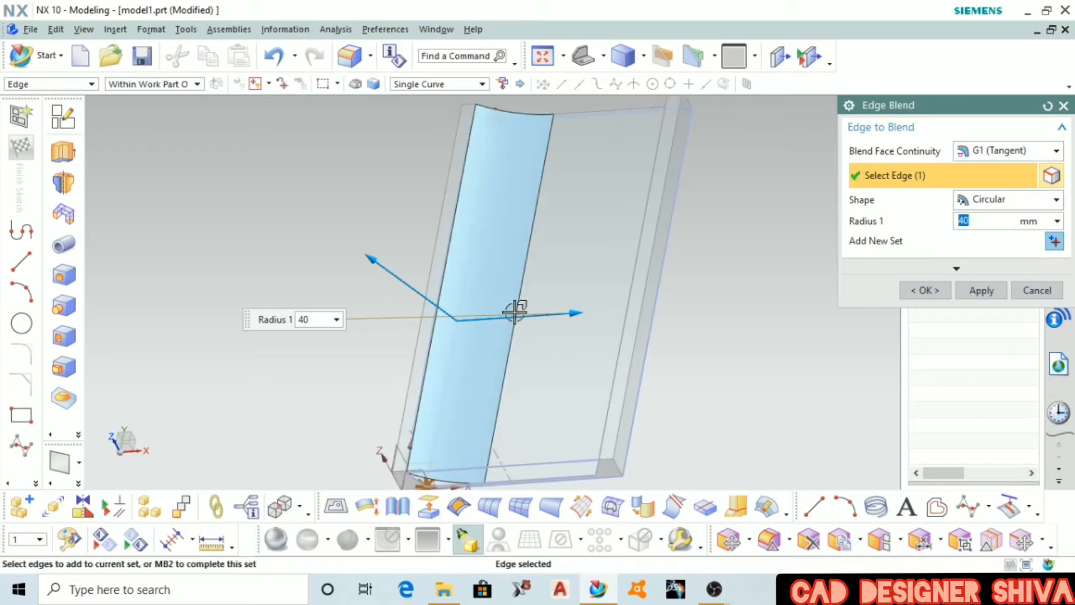
drag(513, 309, 493, 320)
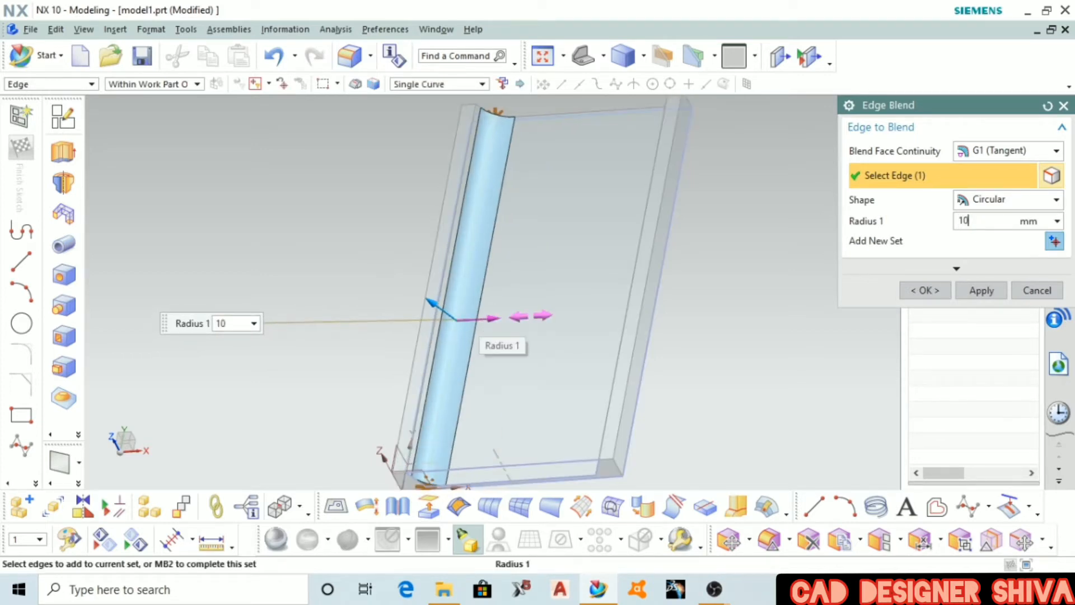
key(Return)
- Add the right inner floor edge and both outer bottom long edges to the 10 mm blend, and apply it
middle_drag(624, 350, 644, 264)
click(638, 352)
click(647, 261)
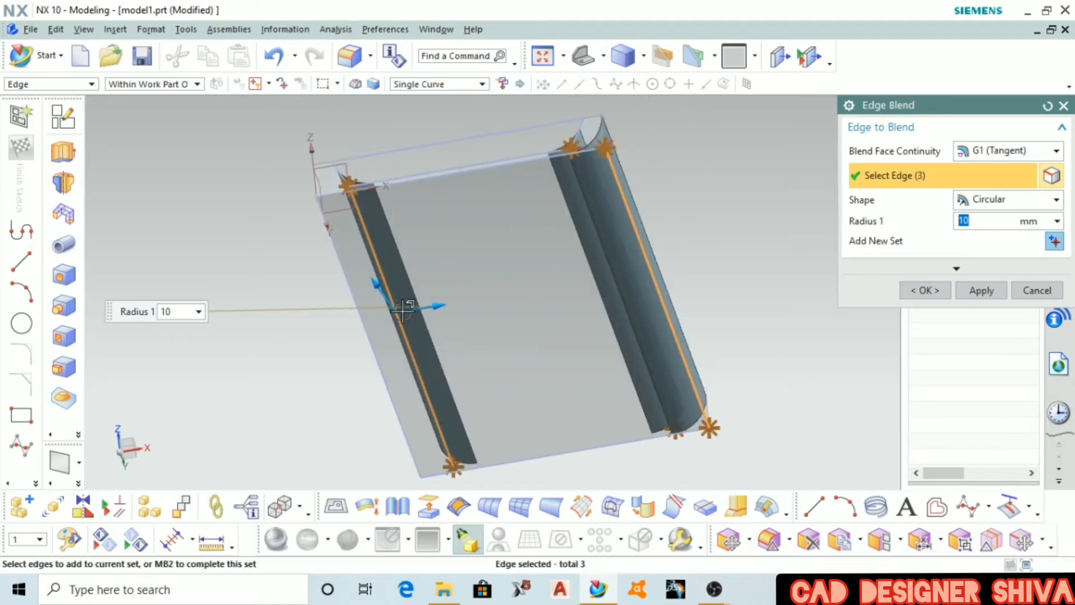
click(365, 331)
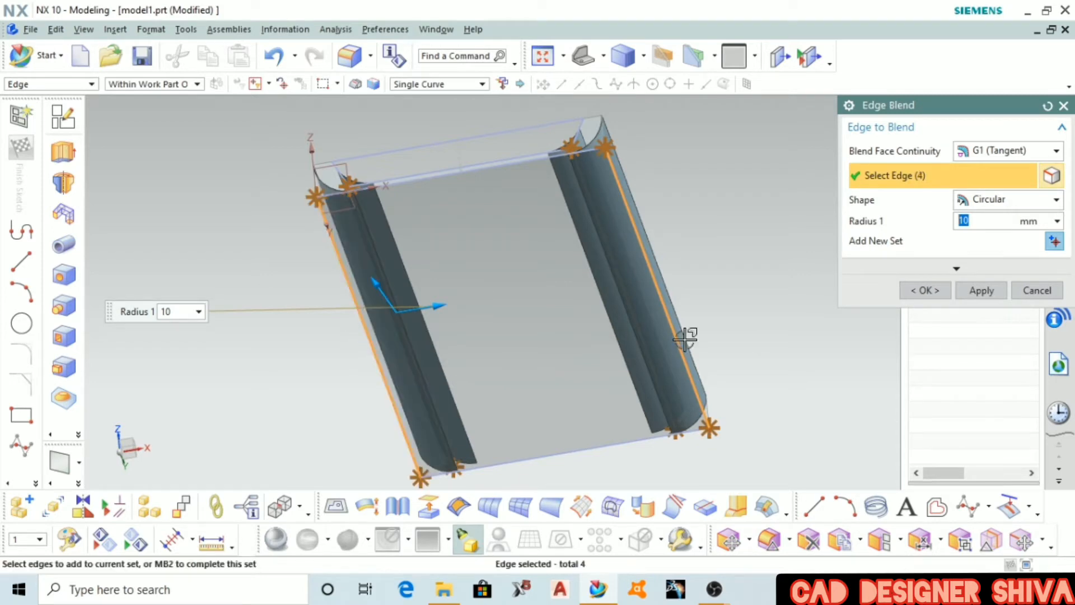
click(910, 290)
- Start another Edge Blend on the outer top edge of the channel's right wall with a 2 mm radius
middle_drag(720, 236, 611, 296)
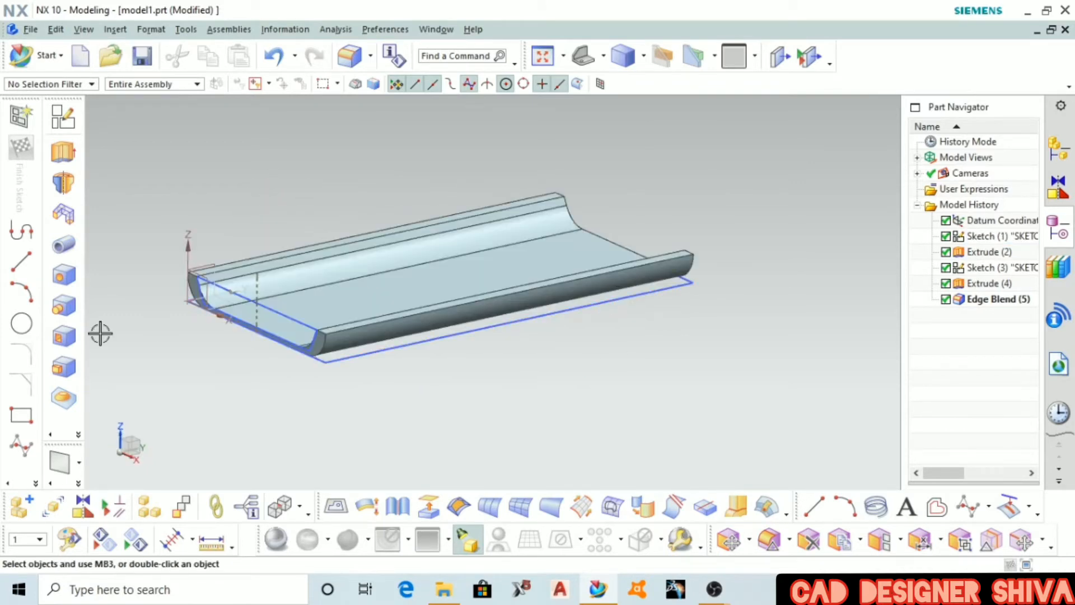
click(66, 438)
click(232, 441)
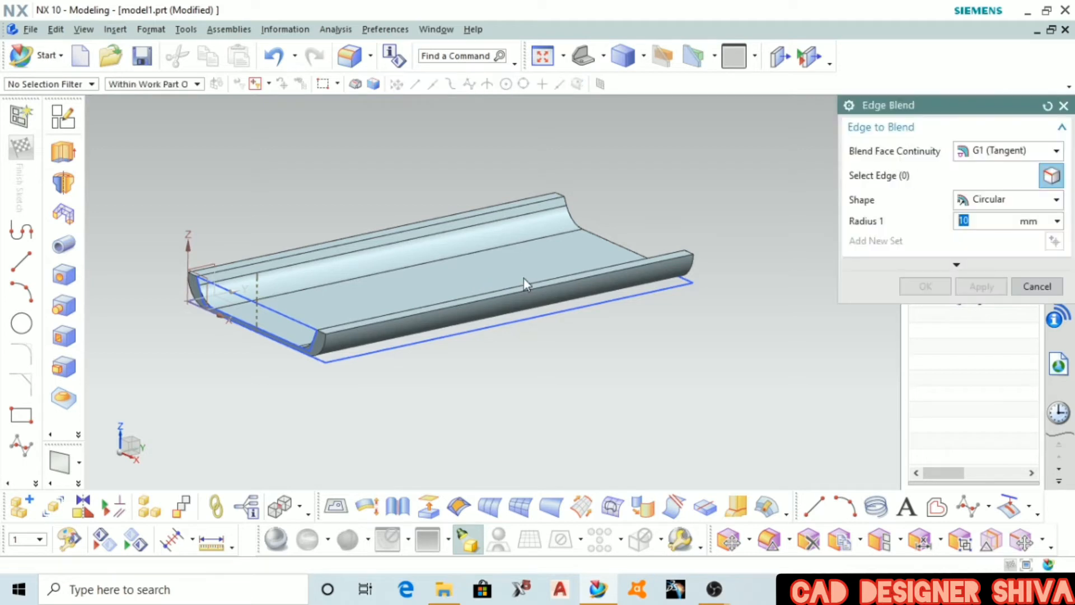
scroll(533, 252, up, 5)
click(533, 252)
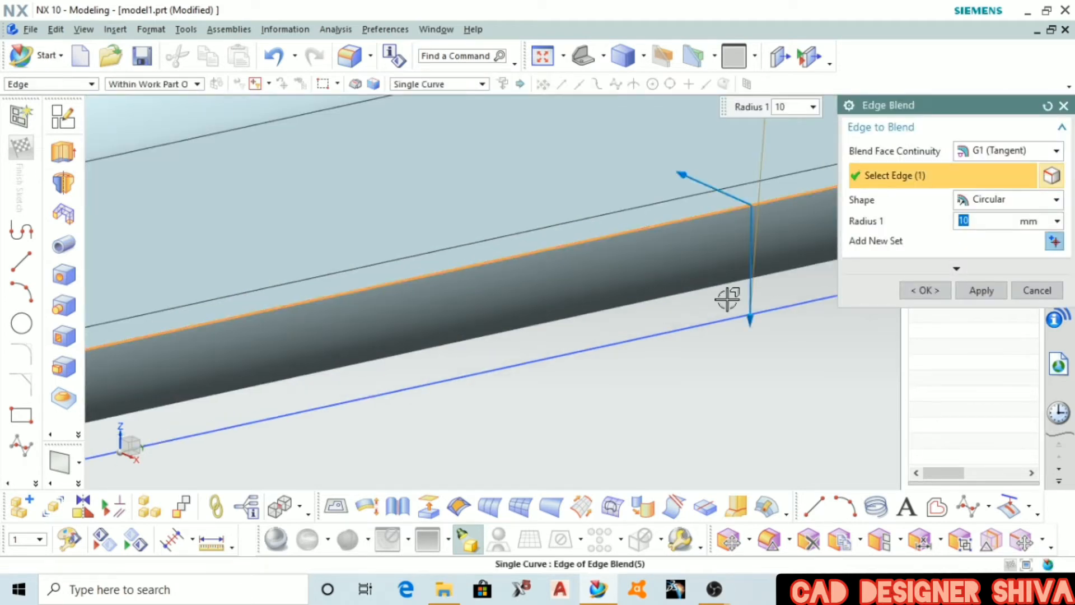
drag(751, 319, 738, 235)
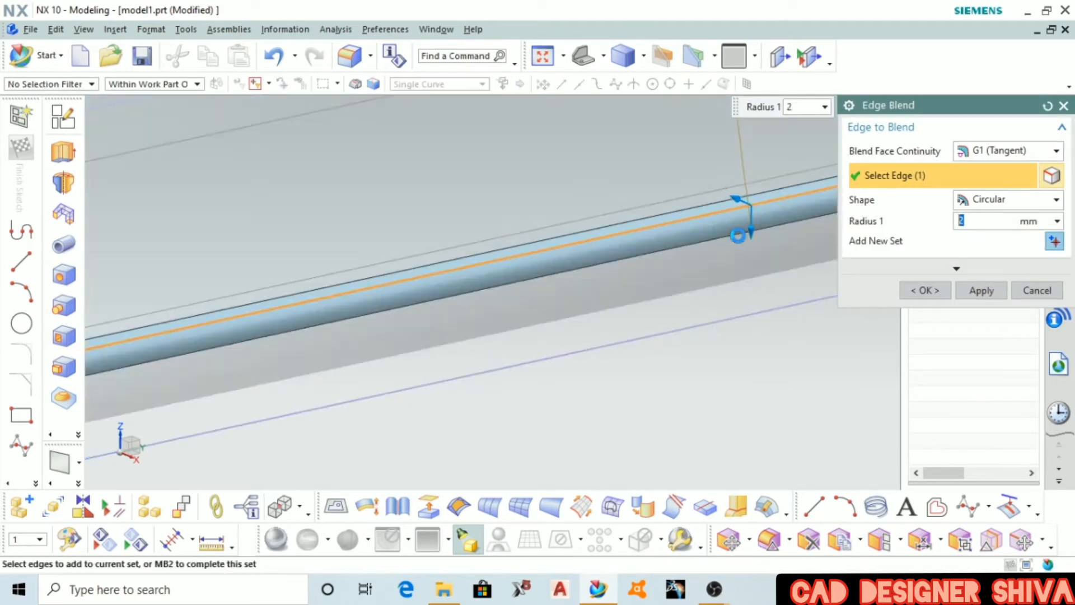
- Add the remaining three long top edges of the channel's two walls to the 2 mm blend and apply it
middle_drag(737, 242, 692, 415)
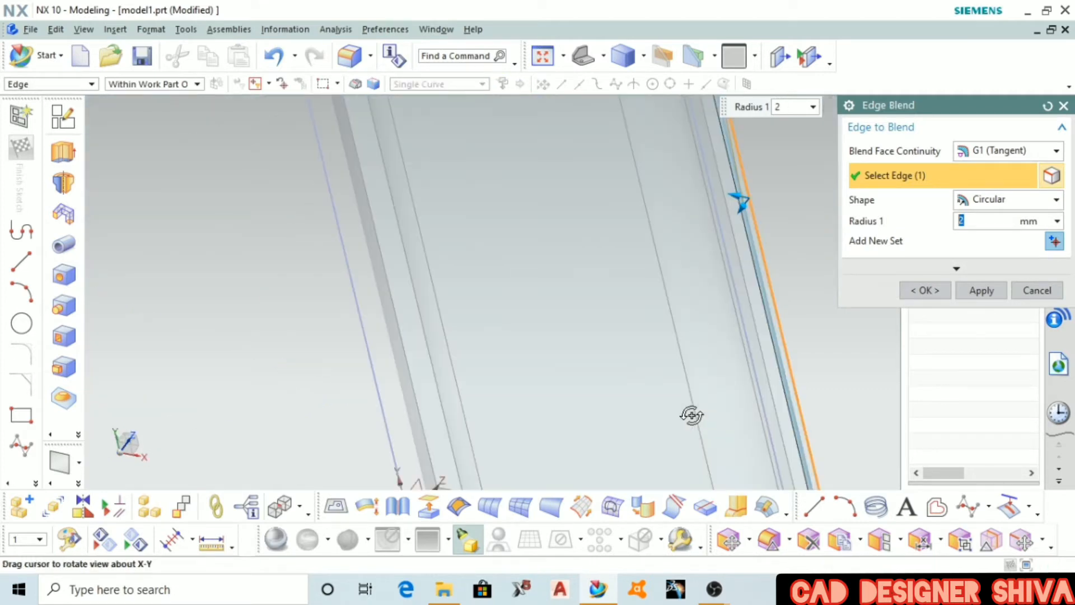
click(757, 329)
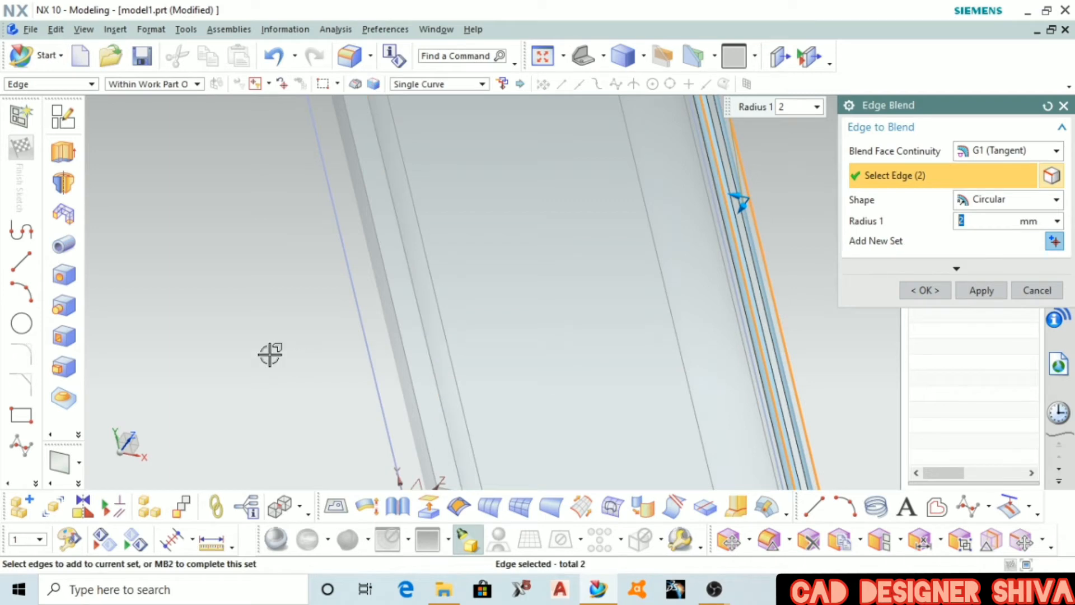
middle_drag(270, 354, 228, 348)
click(285, 332)
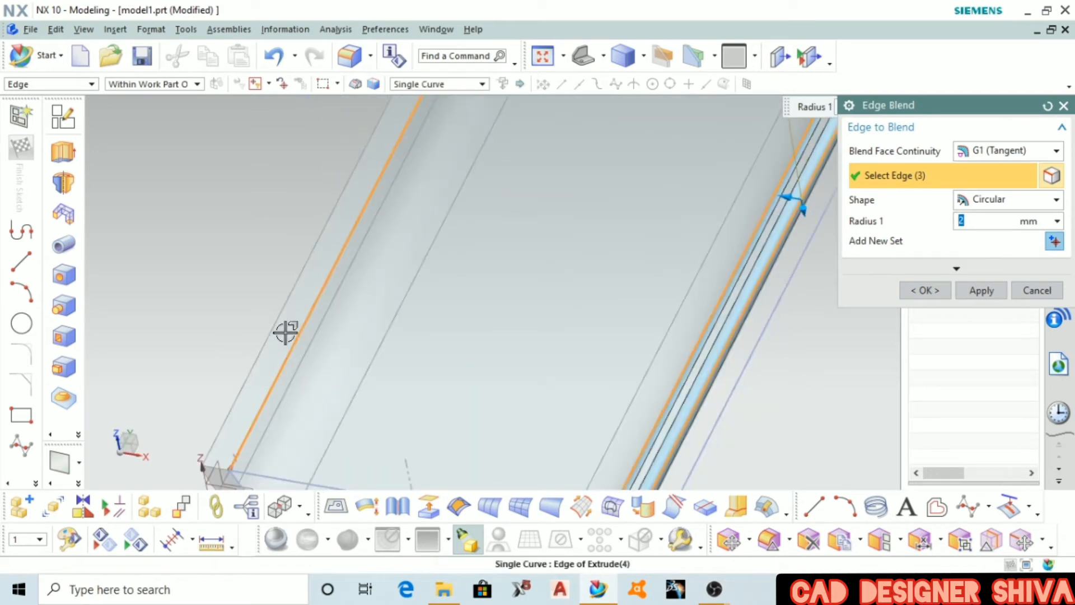
click(272, 332)
scroll(297, 308, down, 3)
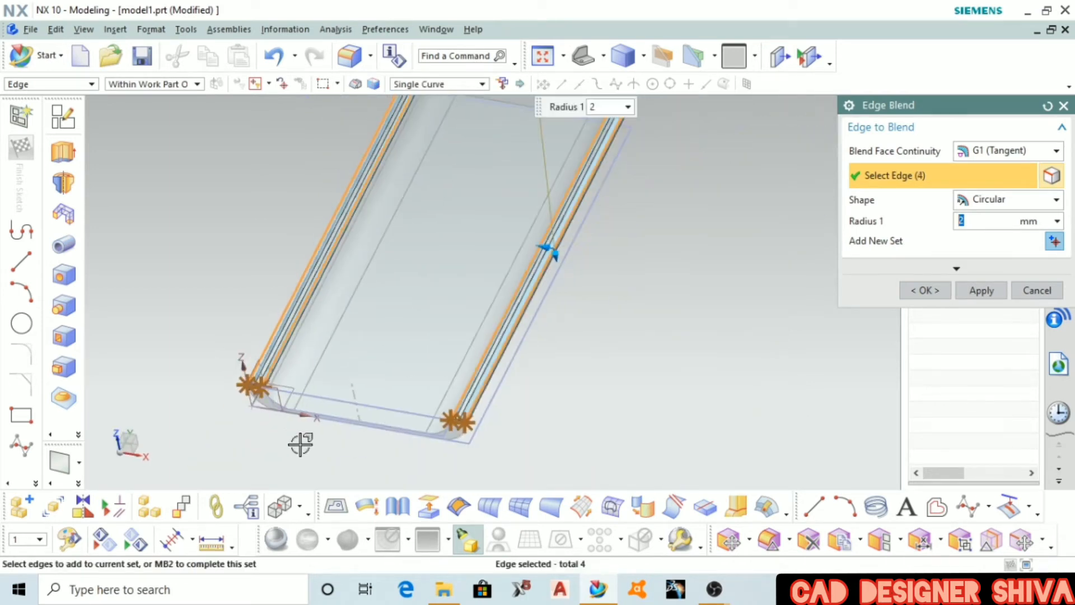
scroll(319, 443, up, 4)
middle_click(386, 406)
- Create a sketch on the flat floor face of the channel
scroll(417, 459, down, 4)
middle_drag(753, 430, 734, 376)
middle_drag(723, 418, 516, 336)
click(63, 118)
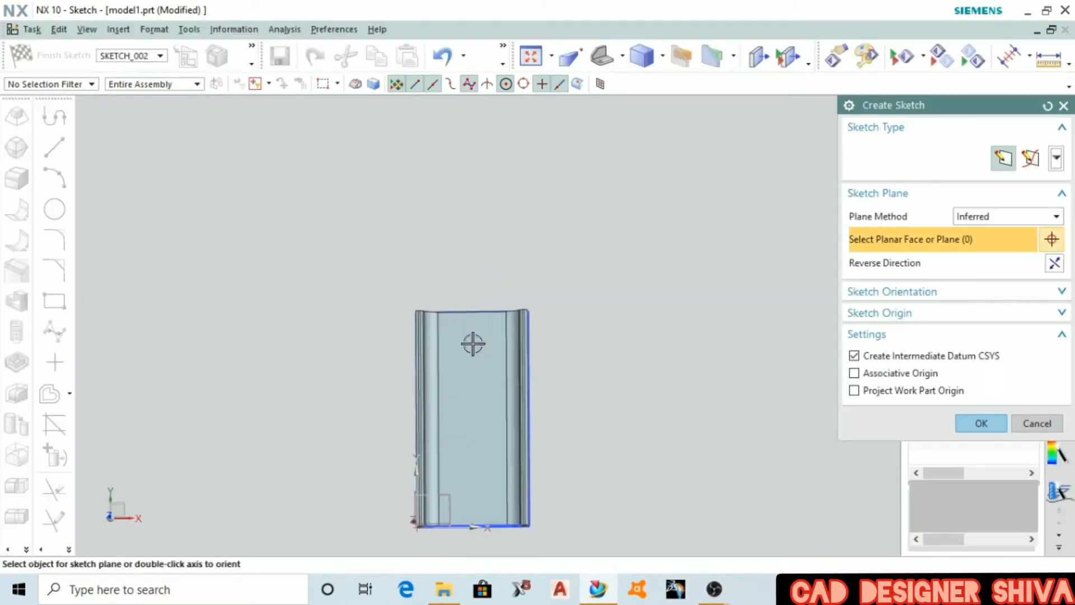
click(470, 436)
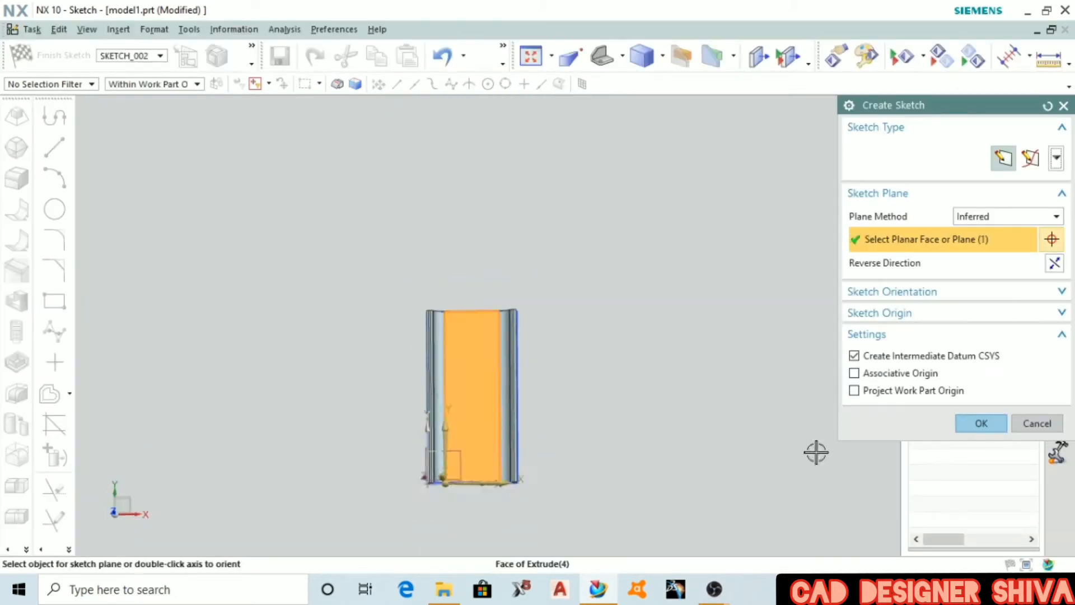
click(981, 423)
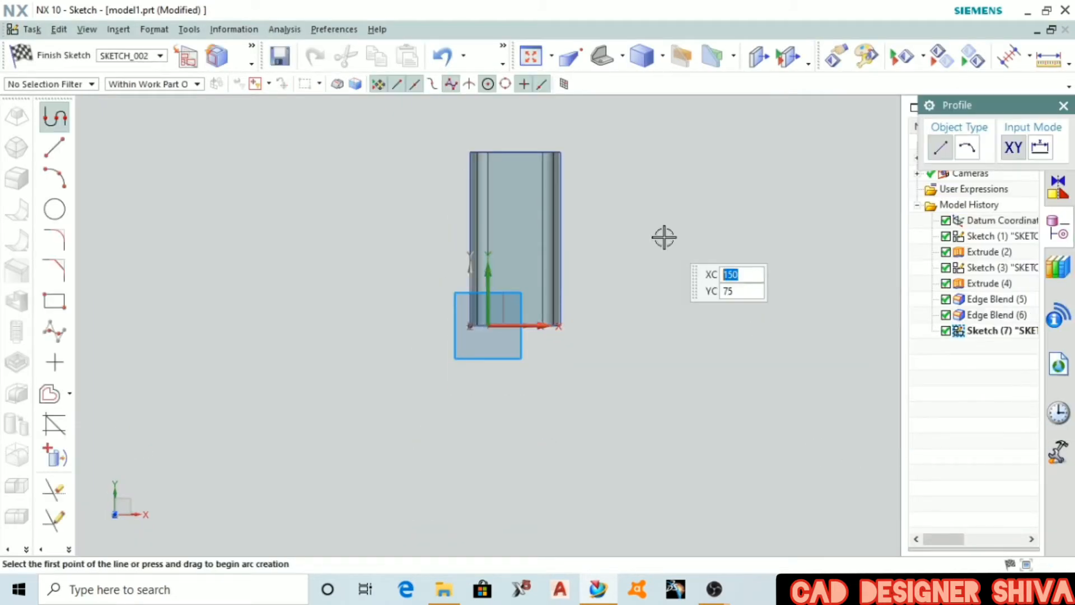
- Sketch a horizontal line about 113 mm long across the full plate width near its upper end
scroll(569, 157, up, 5)
key(l)
click(230, 228)
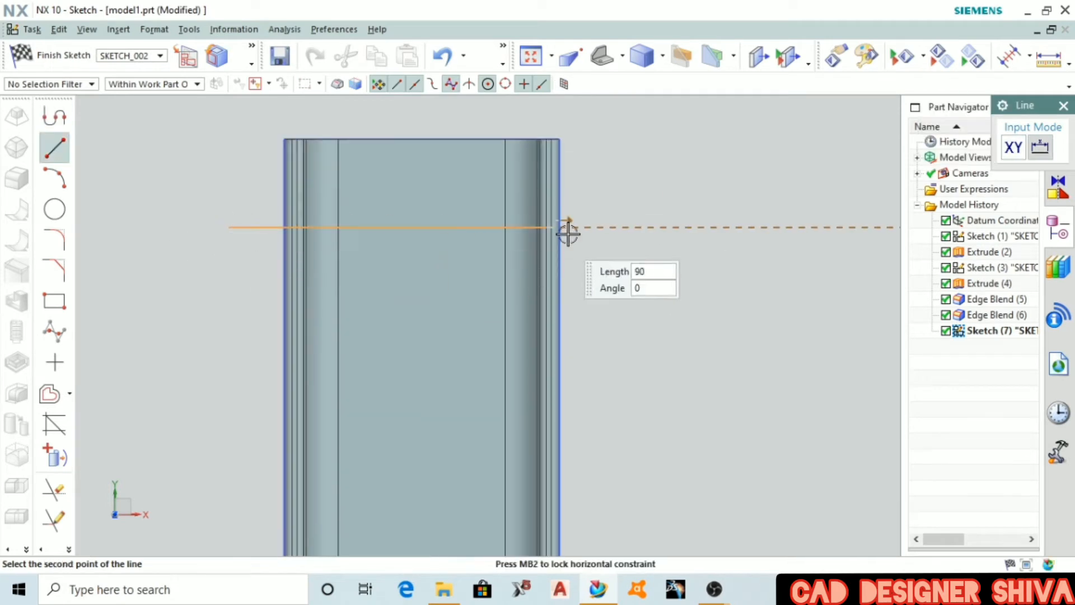
click(627, 230)
key(Escape)
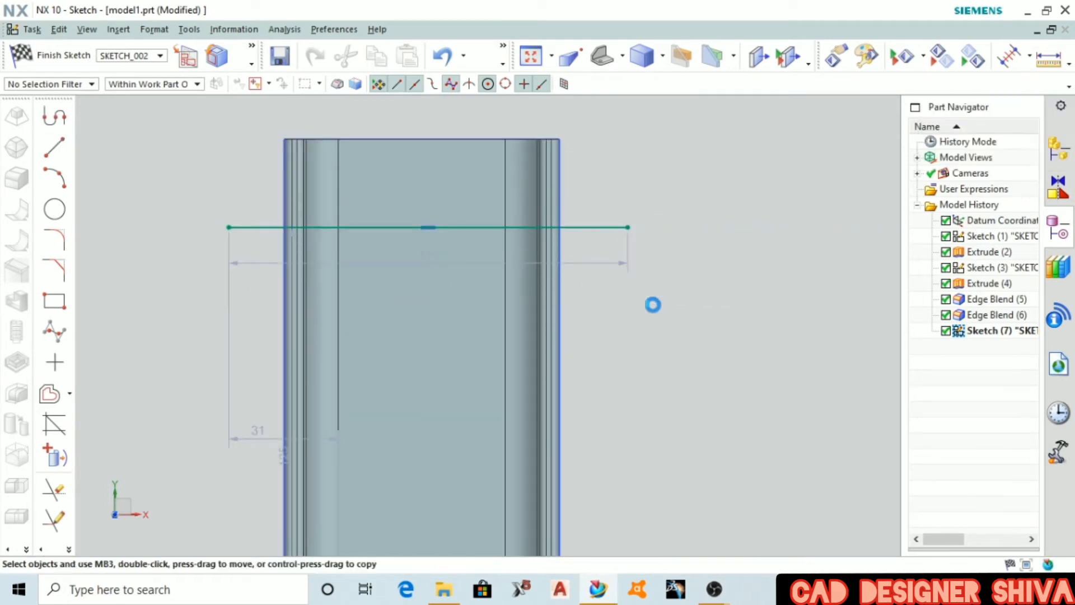
- Dimension the horizontal line 15 mm from the plate's upper edge
key(d)
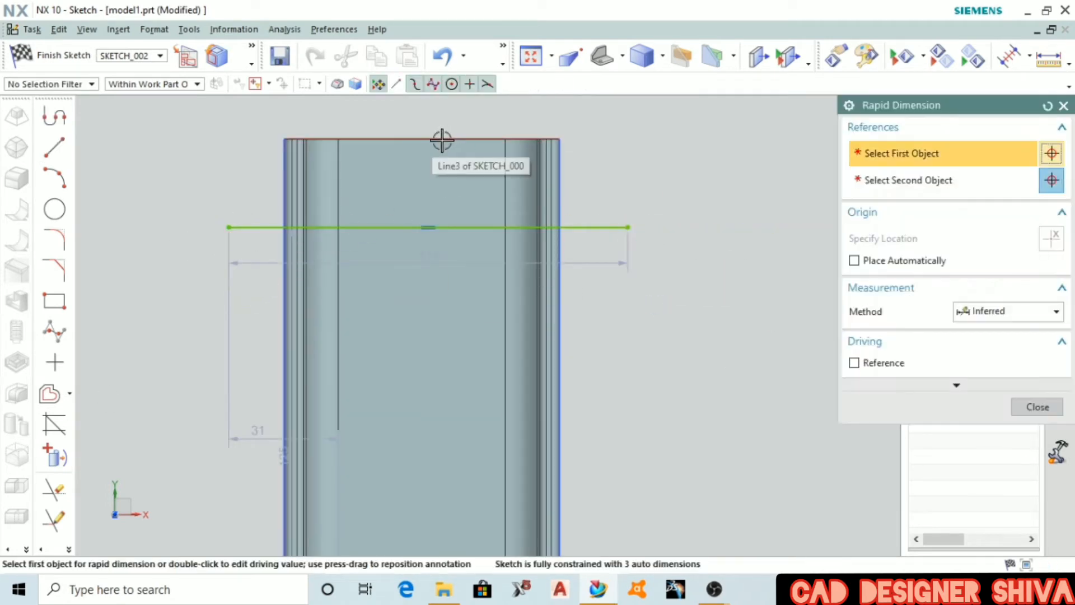
click(432, 138)
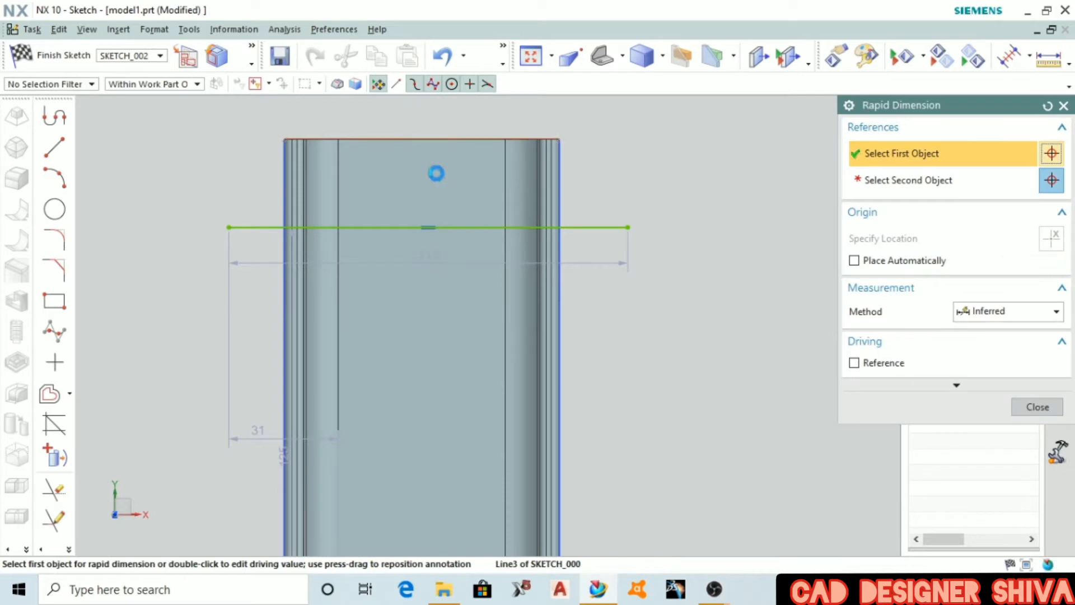
click(449, 226)
click(713, 202)
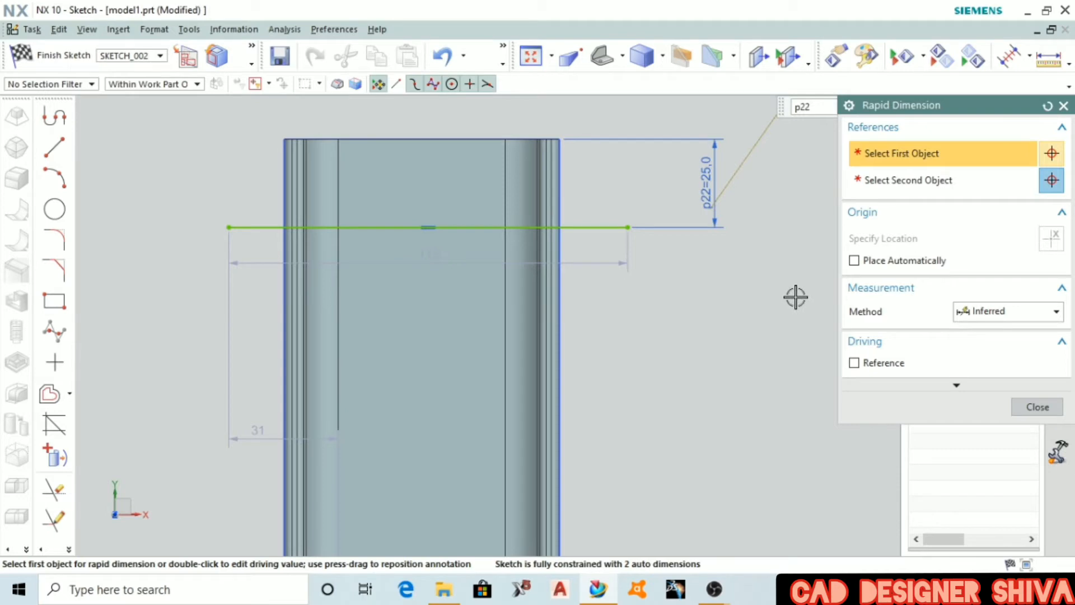
text(15)
key(Return)
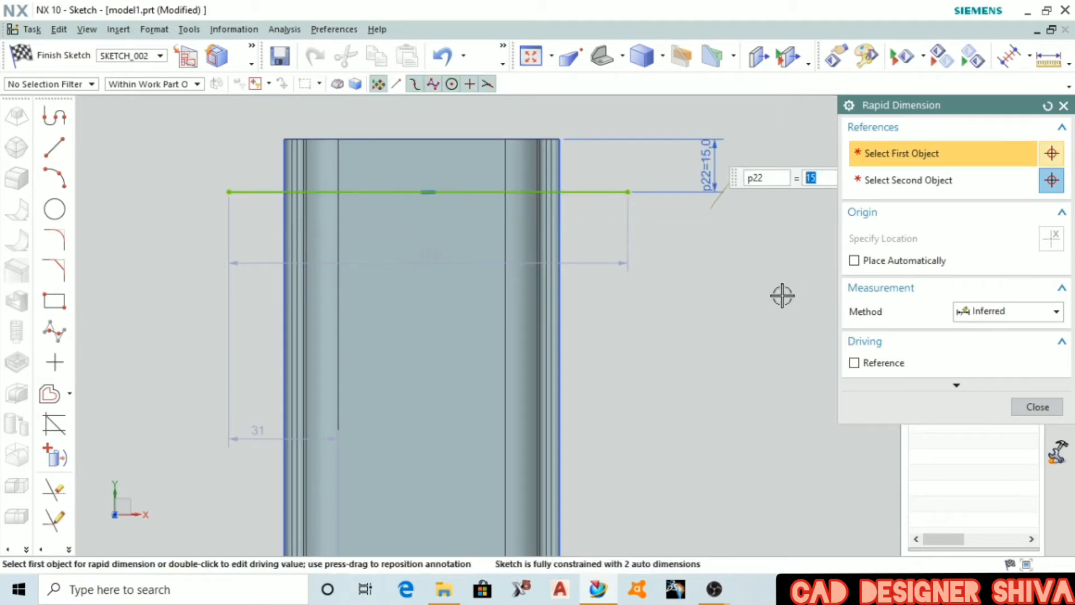
click(1037, 407)
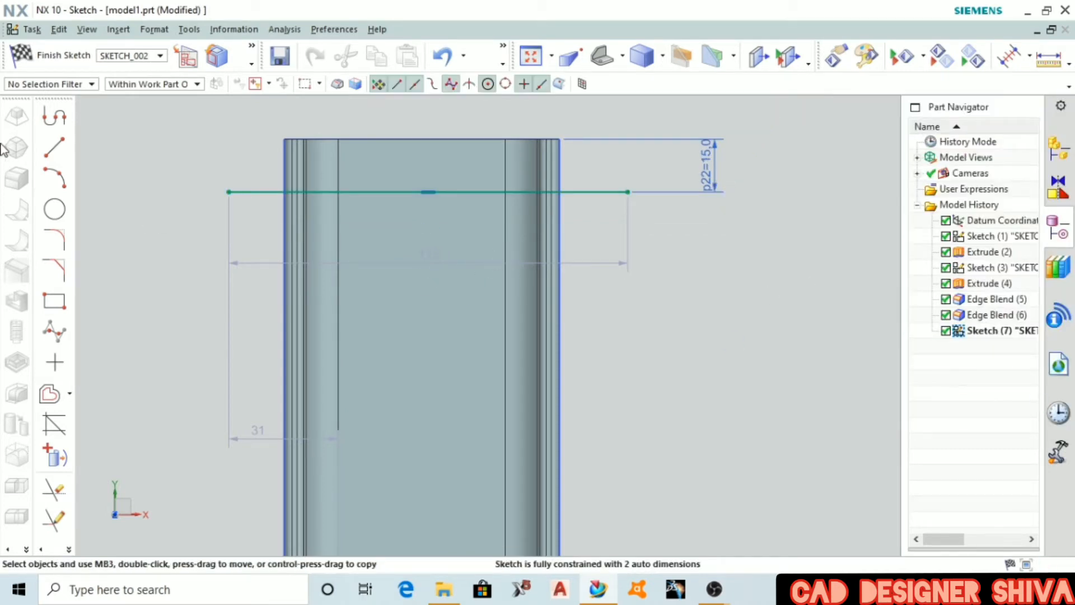
- Sketch a vertical line about 31 mm long downward from the midpoint of the plate's upper edge
click(54, 147)
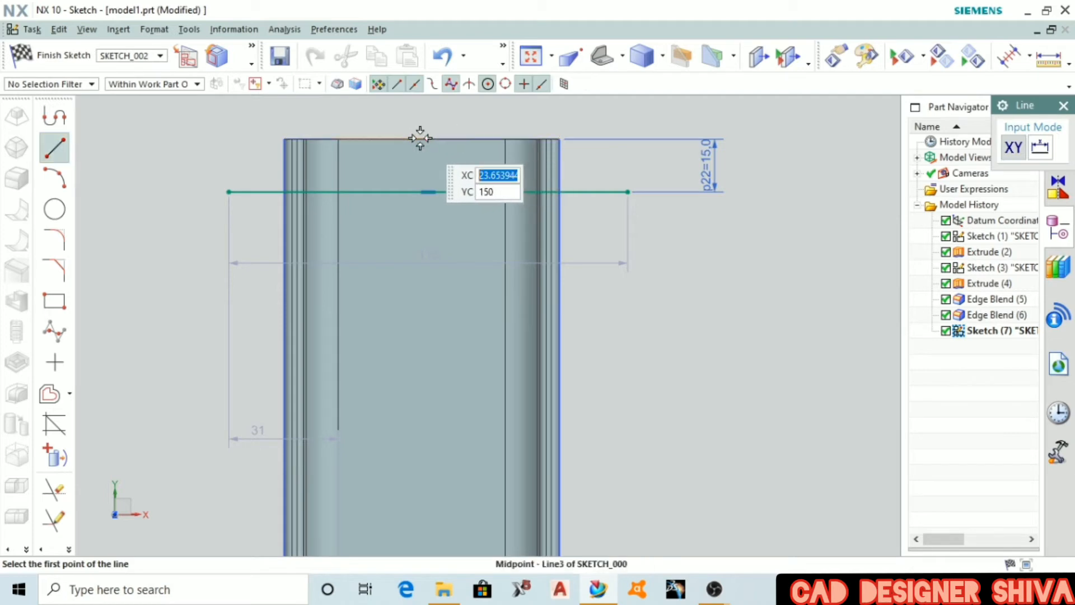
click(422, 139)
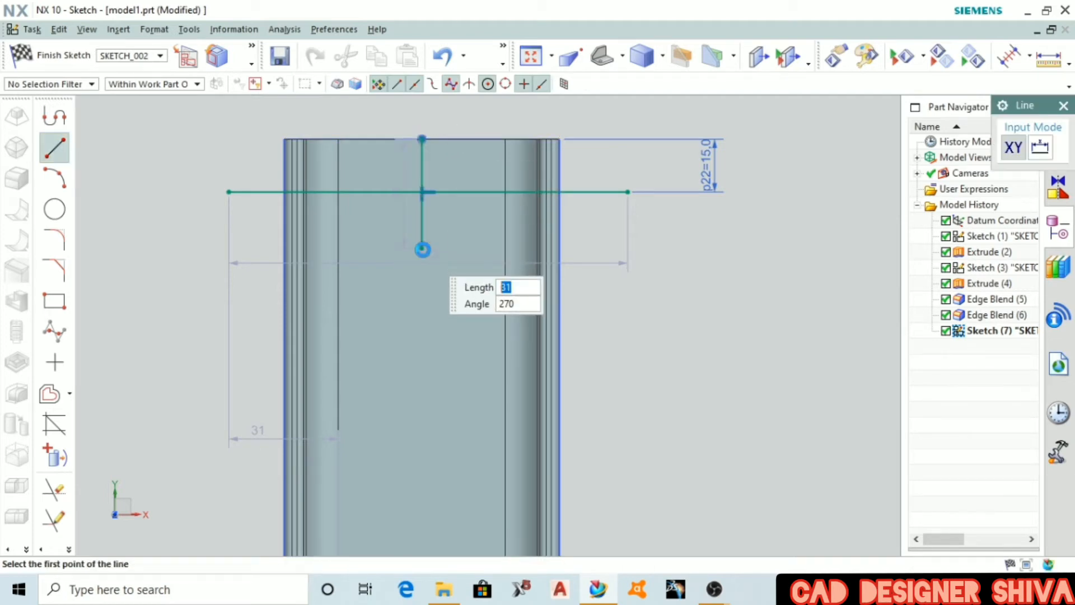
click(423, 250)
key(Escape)
- Draw a 14 mm diameter circle centred where the vertical and horizontal lines cross
key(o)
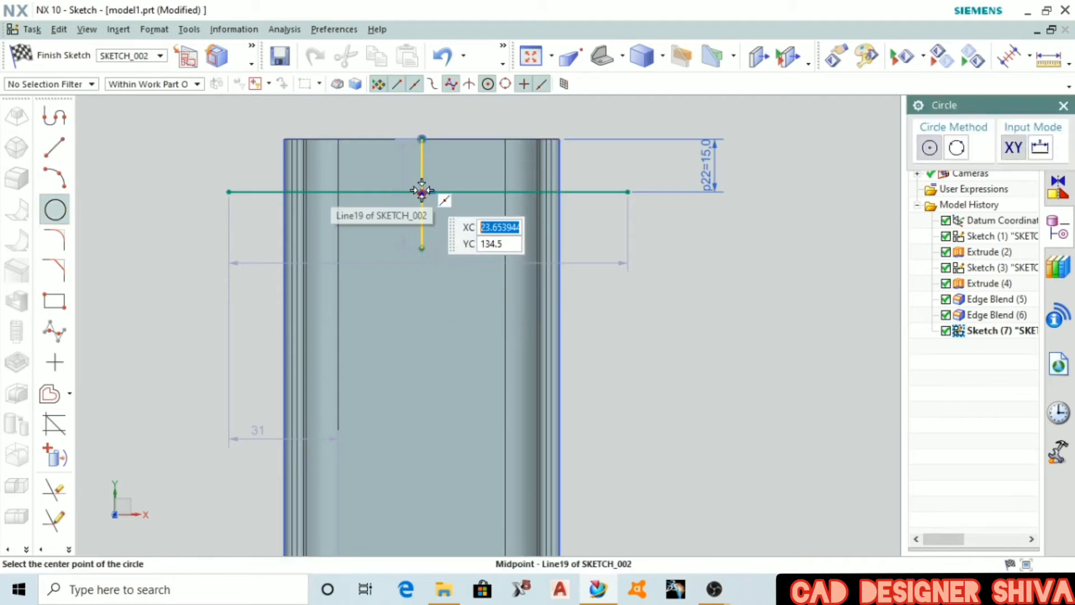
scroll(422, 191, up, 4)
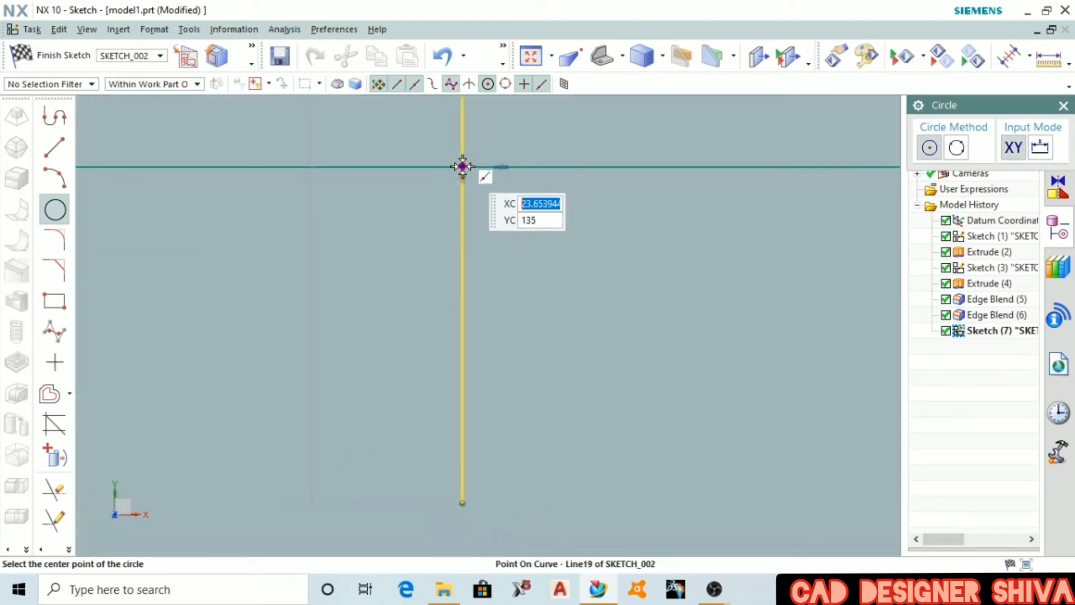
click(463, 166)
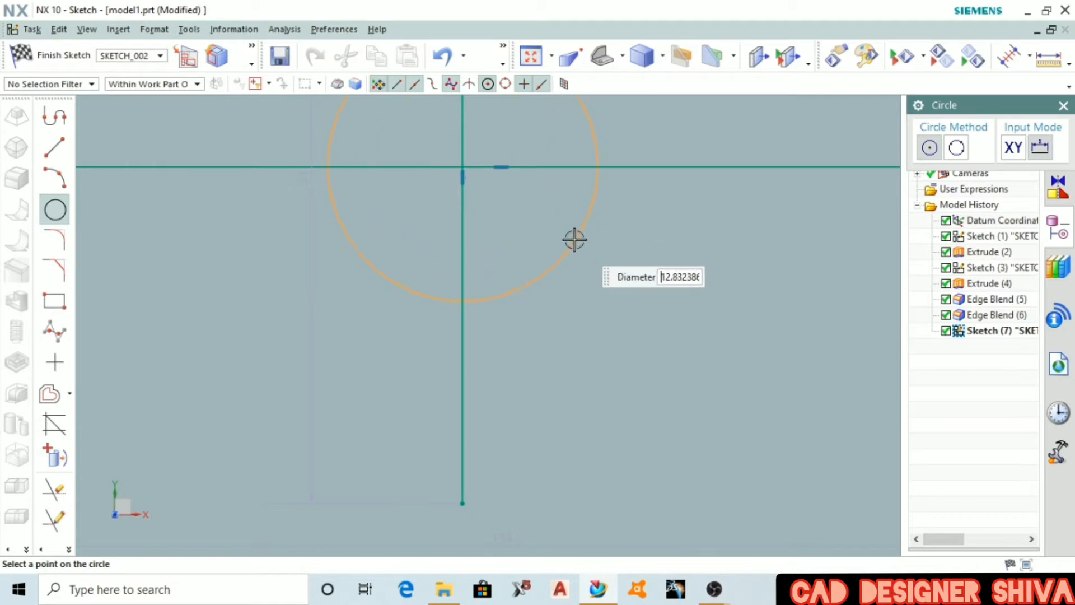
scroll(541, 242, down, 2)
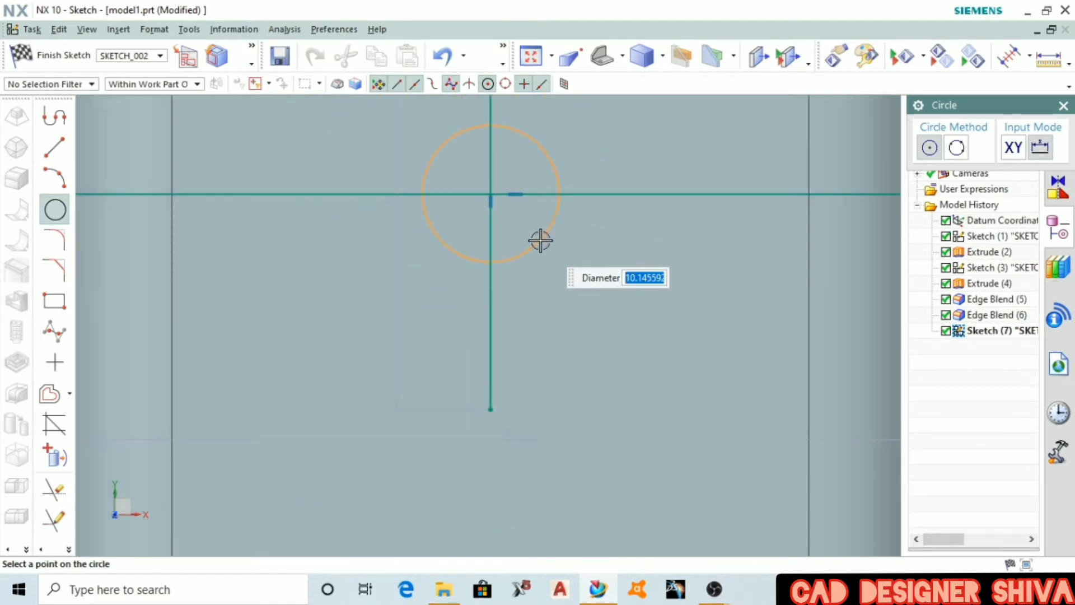
text(14)
key(Return)
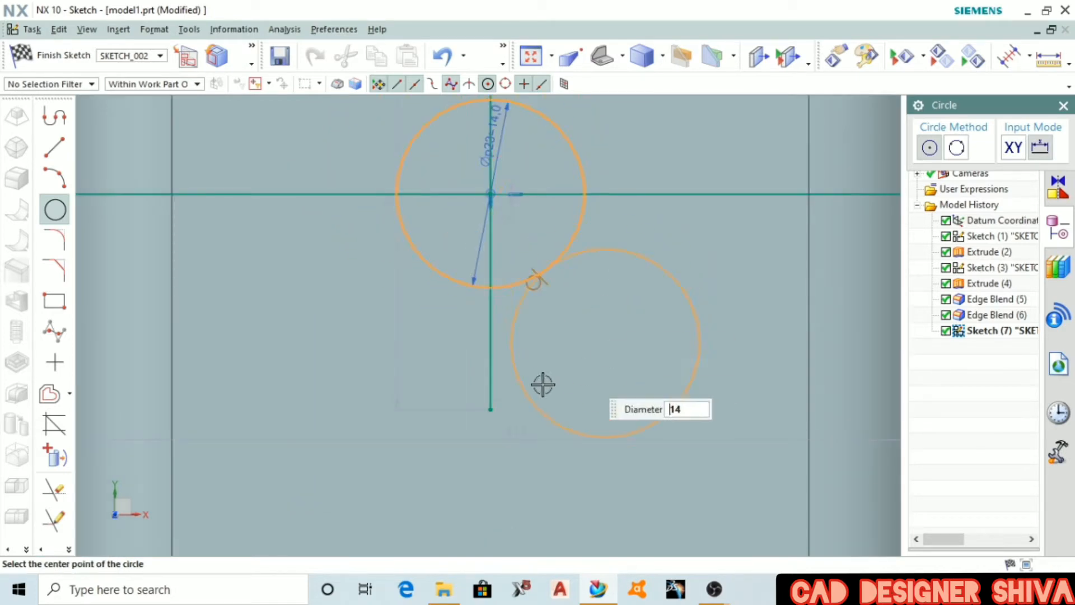
scroll(524, 386, down, 3)
key(Escape)
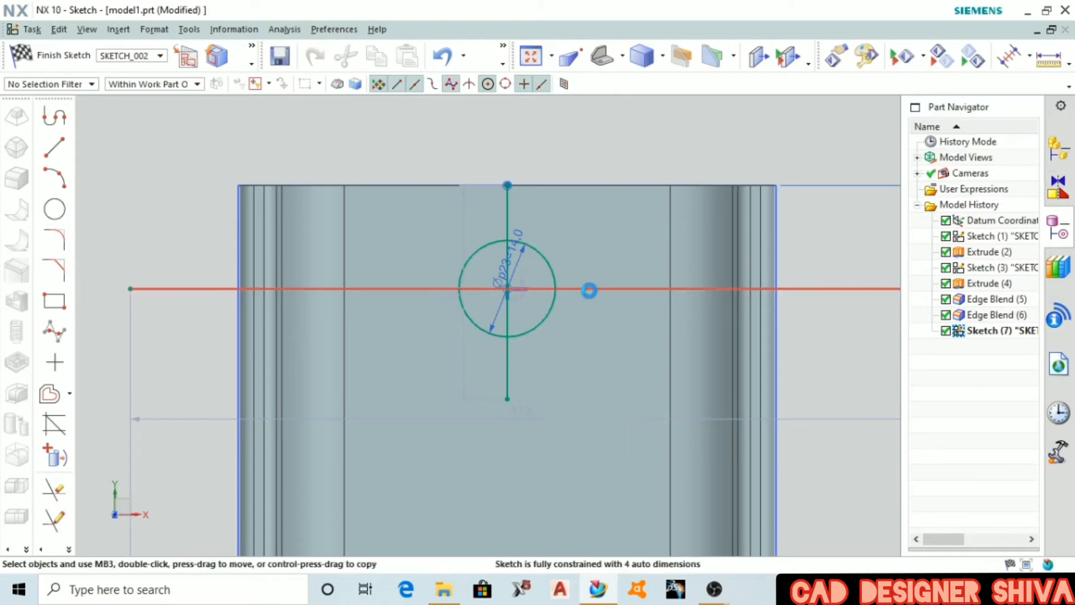
- Delete the horizontal construction line running through the circle's centre
click(584, 289)
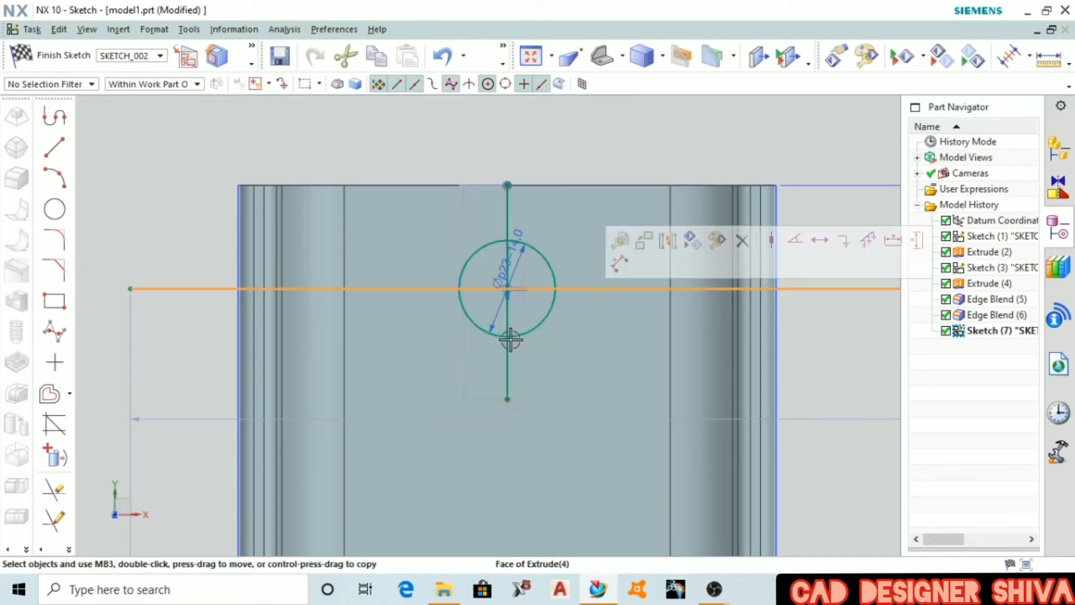
key(Escape)
scroll(468, 322, down, 2)
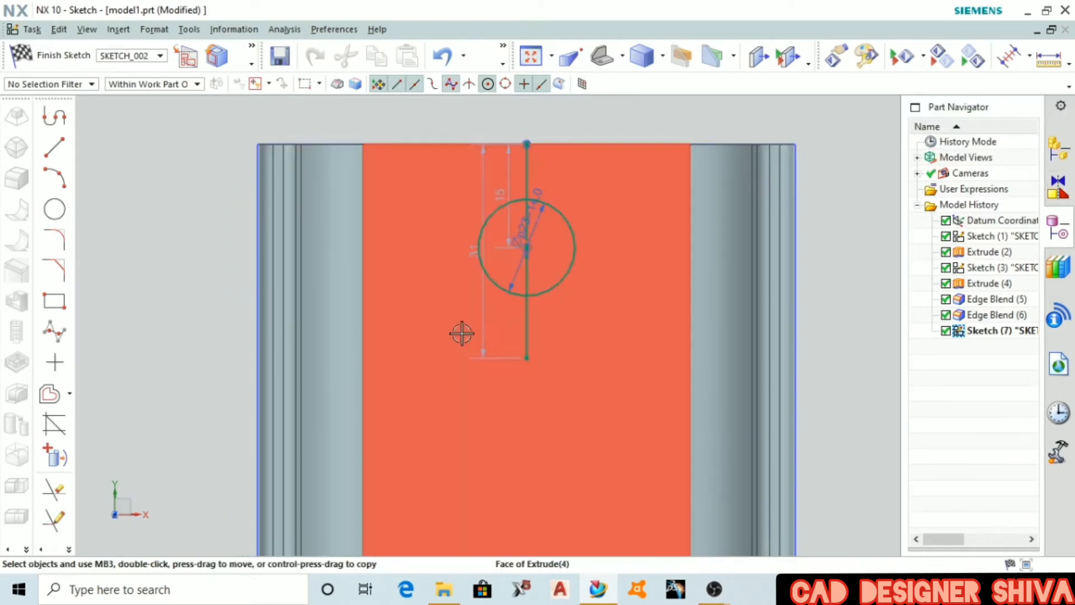
click(70, 390)
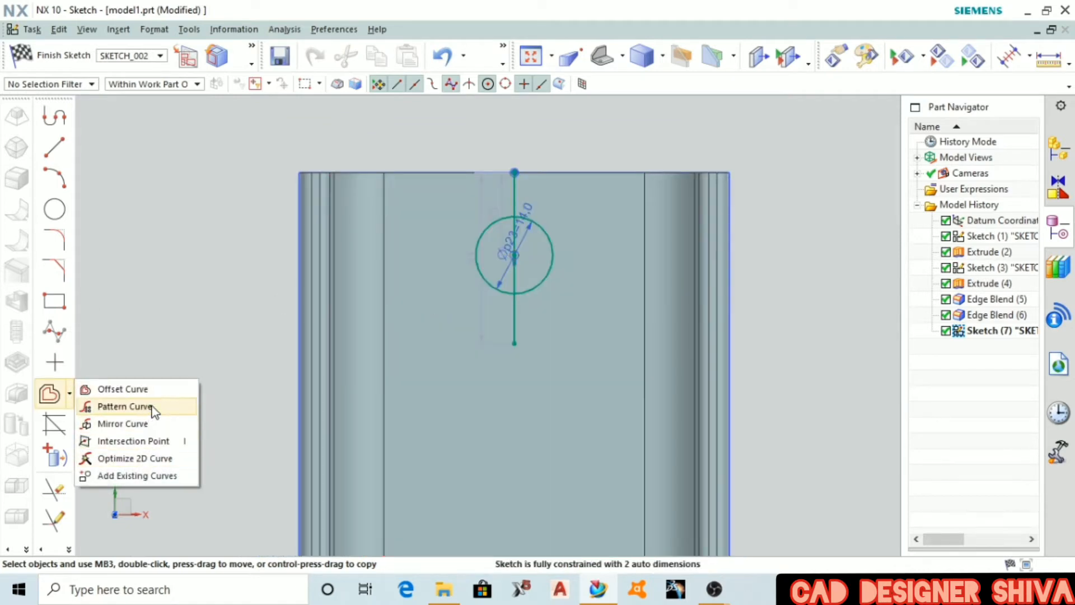
click(247, 208)
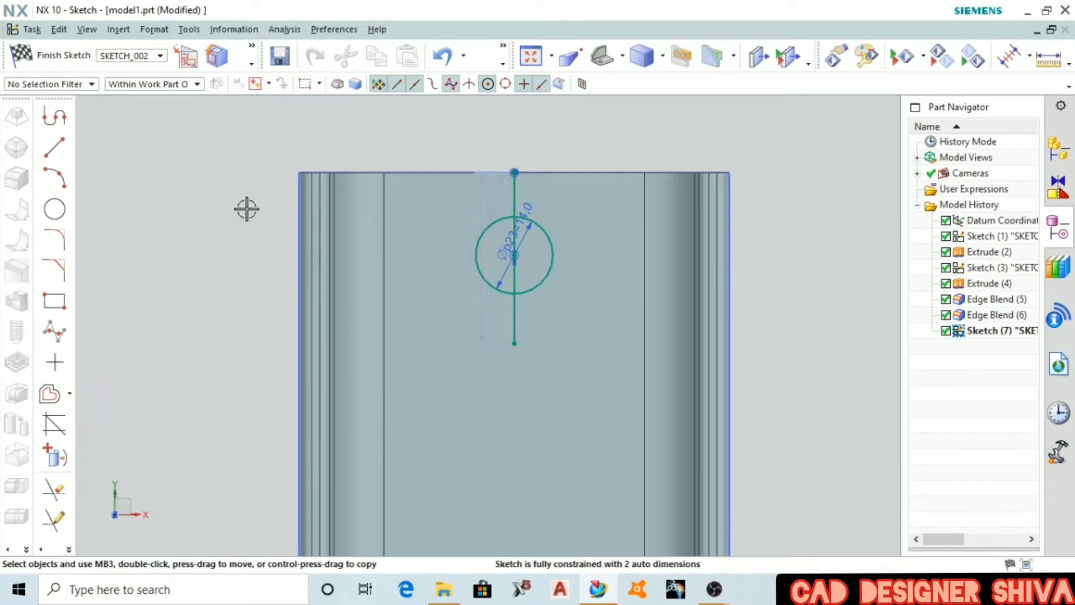
click(492, 289)
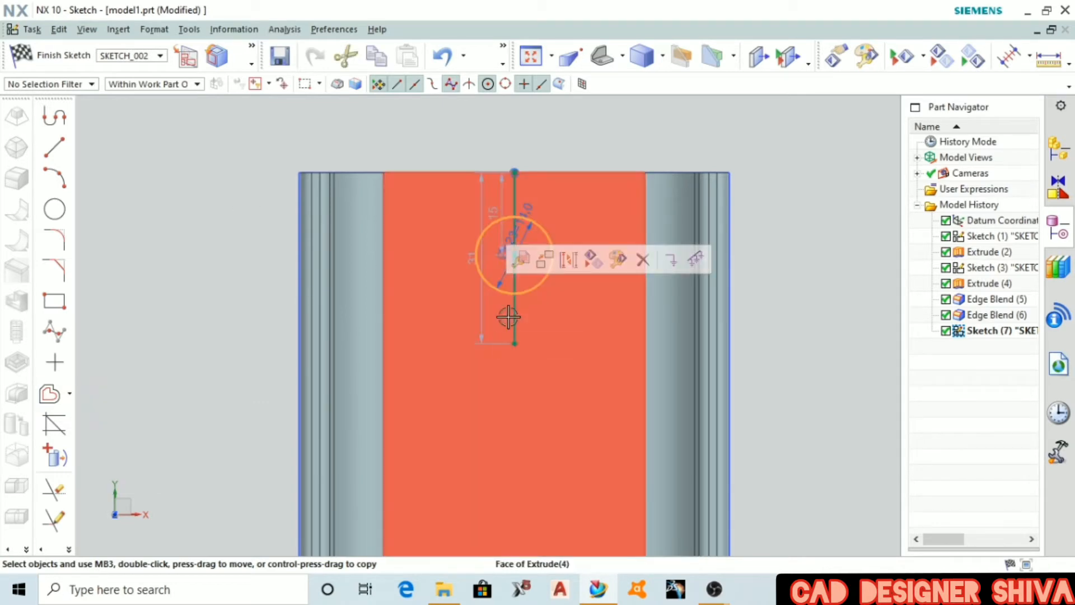
key(Escape)
- Sketch a horizontal line about 134 mm long across the plate, below the circle and the vertical line
scroll(336, 224, down, 2)
click(62, 152)
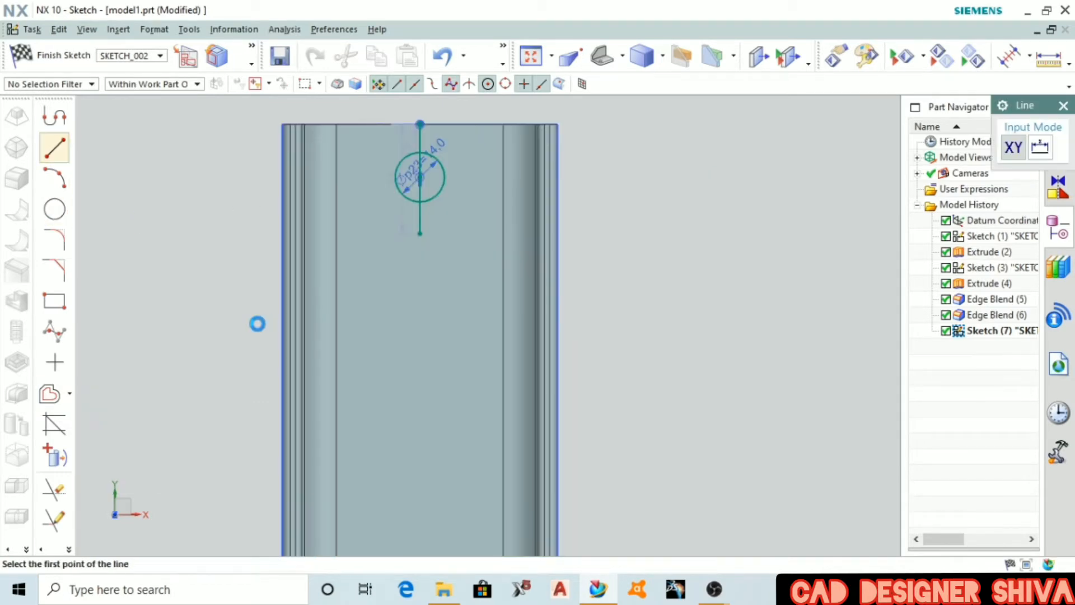
click(238, 301)
click(710, 301)
- Dimension the new horizontal line 21 mm below the centre of the 14 mm circle
key(d)
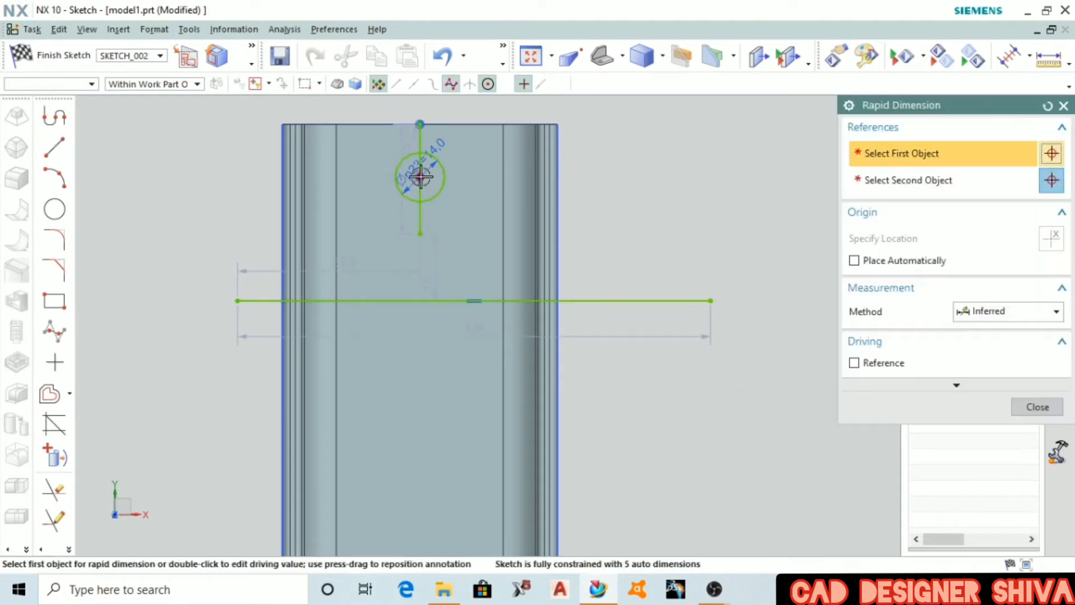
click(420, 177)
click(416, 300)
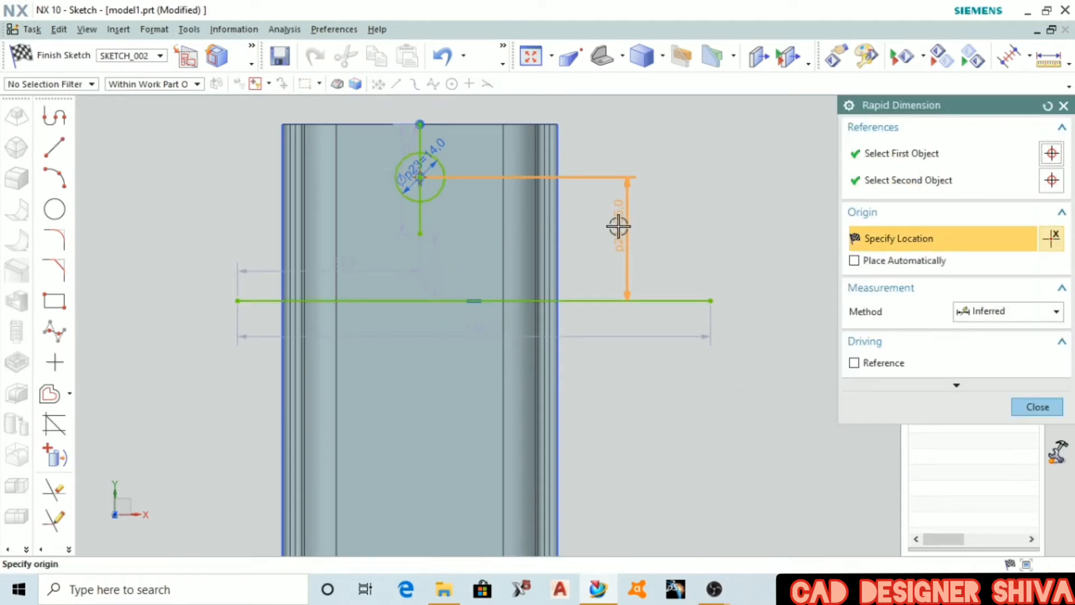
click(618, 224)
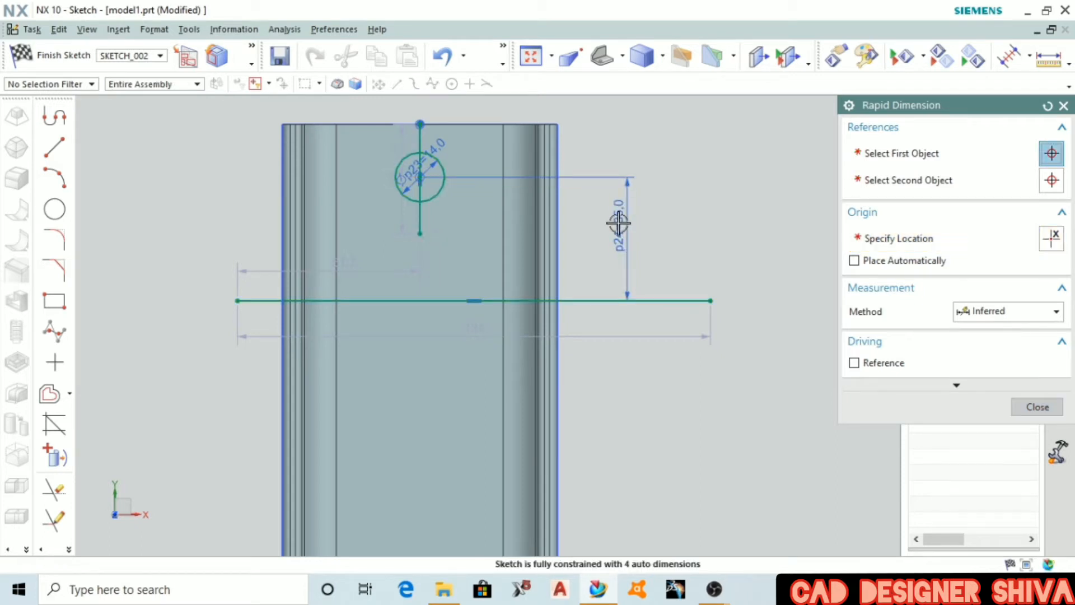
text(21)
key(Return)
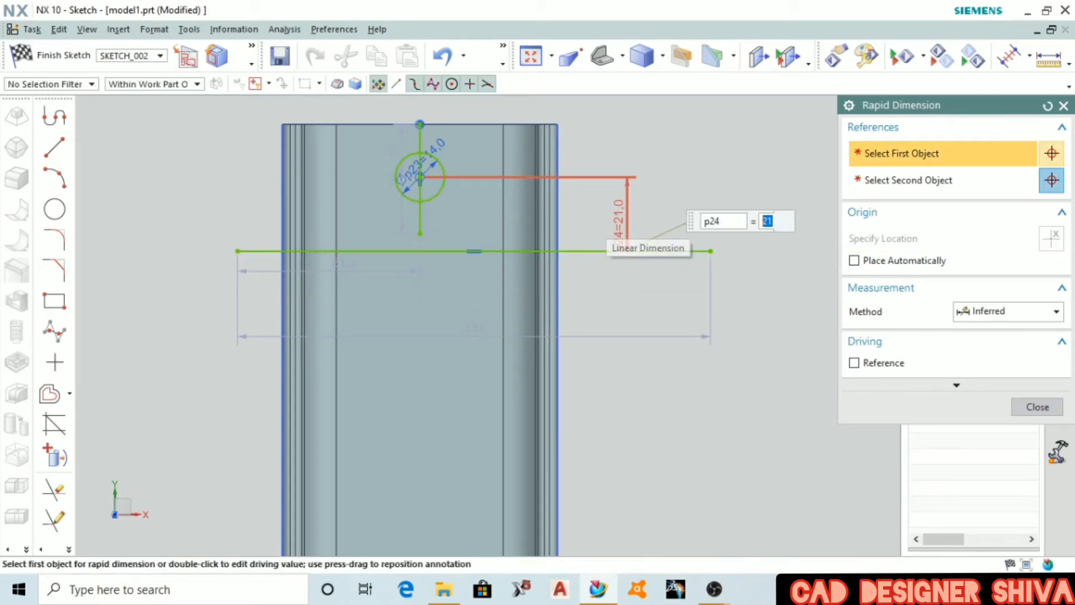
middle_click(603, 256)
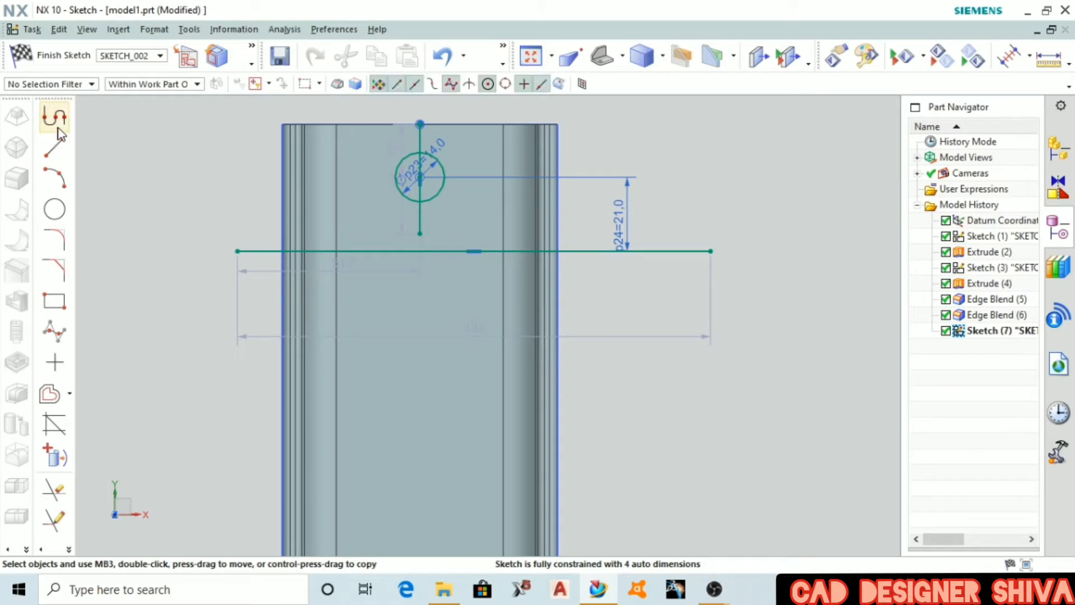
- Draw a 14 mm diameter circle where the horizontal line meets the centreline, and delete both construction lines
click(56, 209)
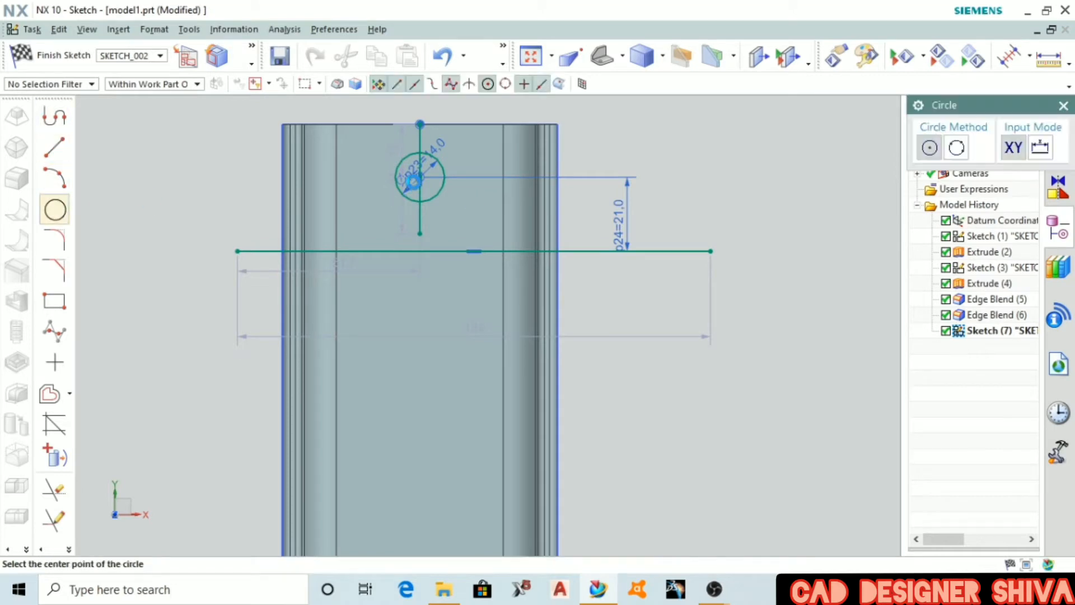
click(420, 252)
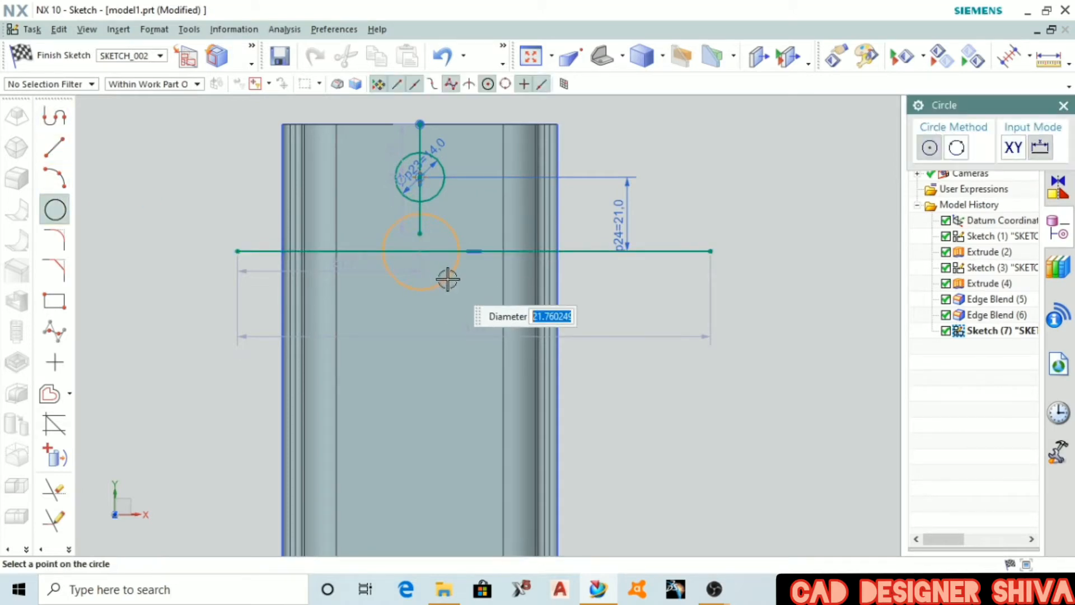
key(Escape)
key(Escape)
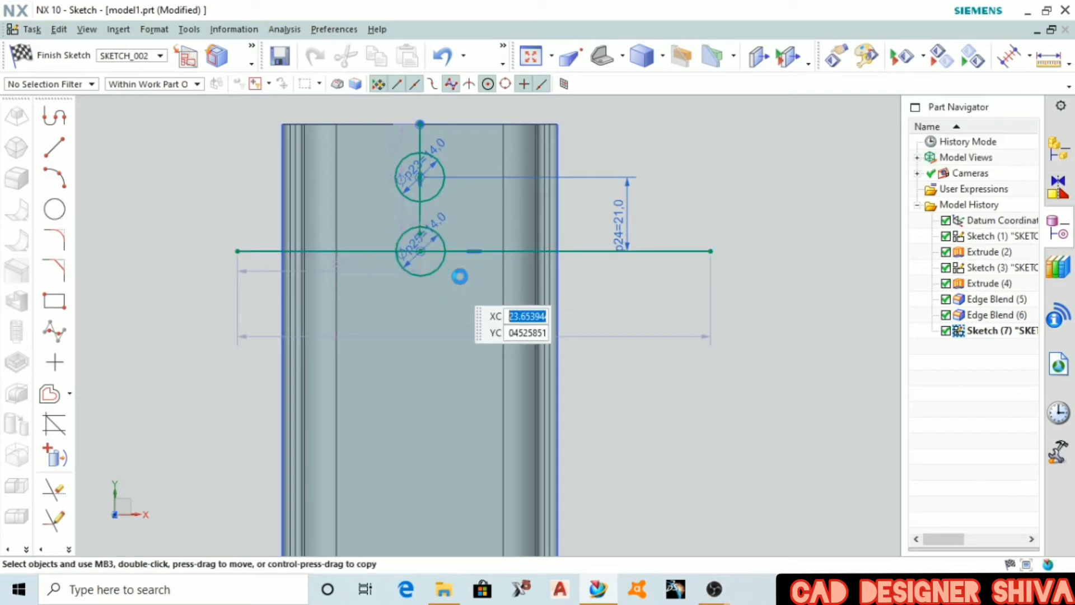
click(473, 252)
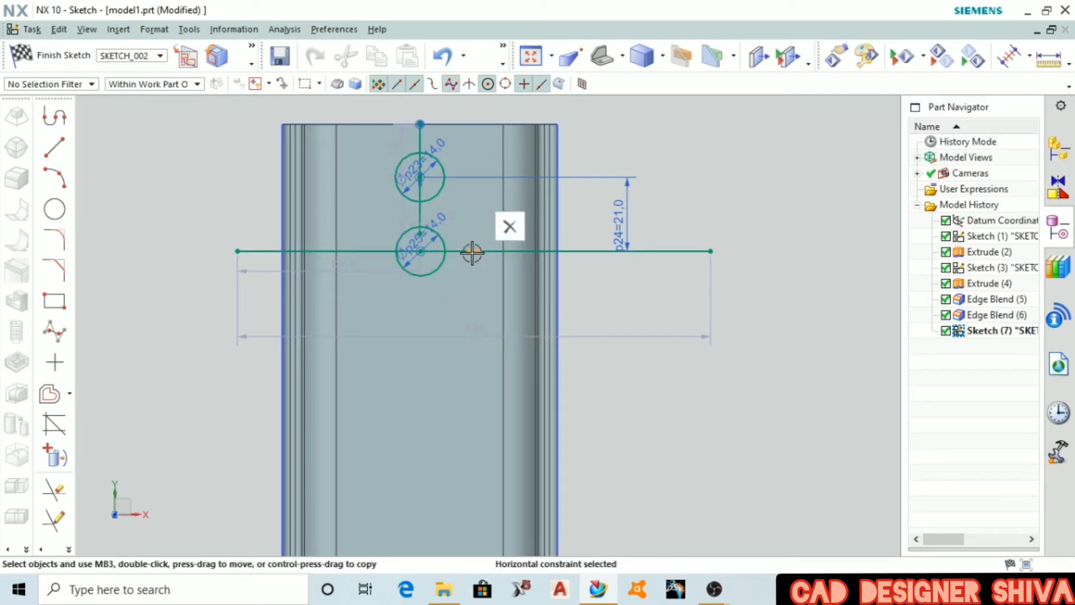
key(Delete)
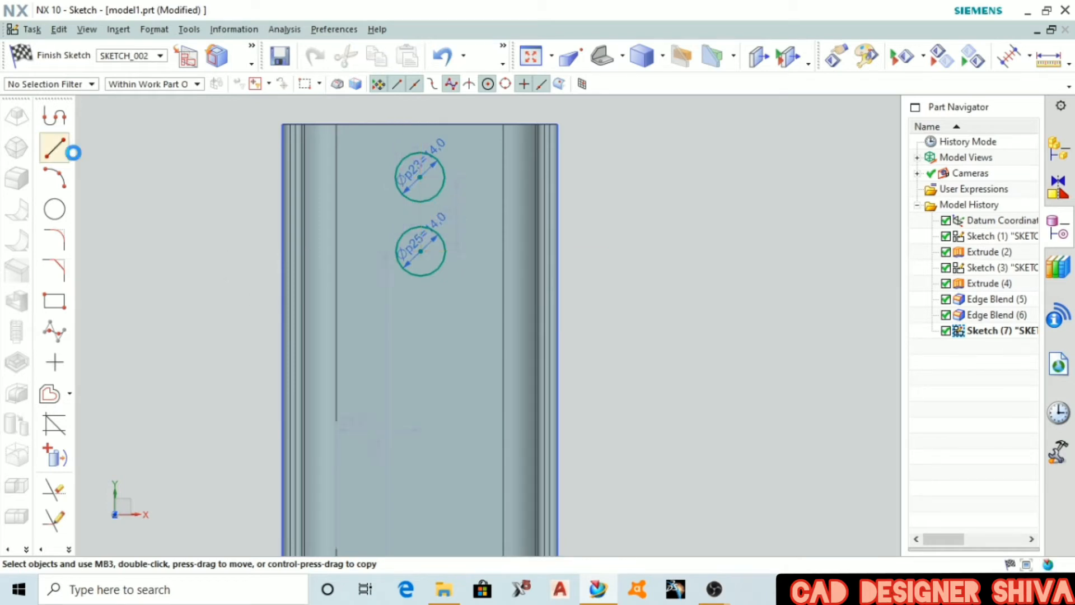
- Connect the two circles with a straight line along each side, from the upper circle's side to the lower circle's side
scroll(409, 132, up, 4)
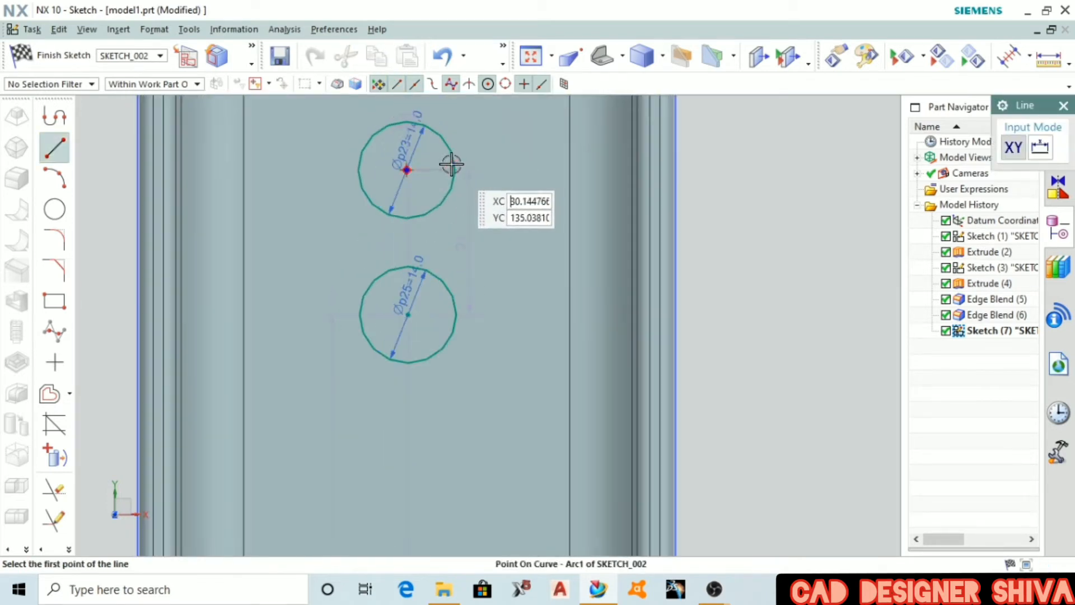
click(454, 170)
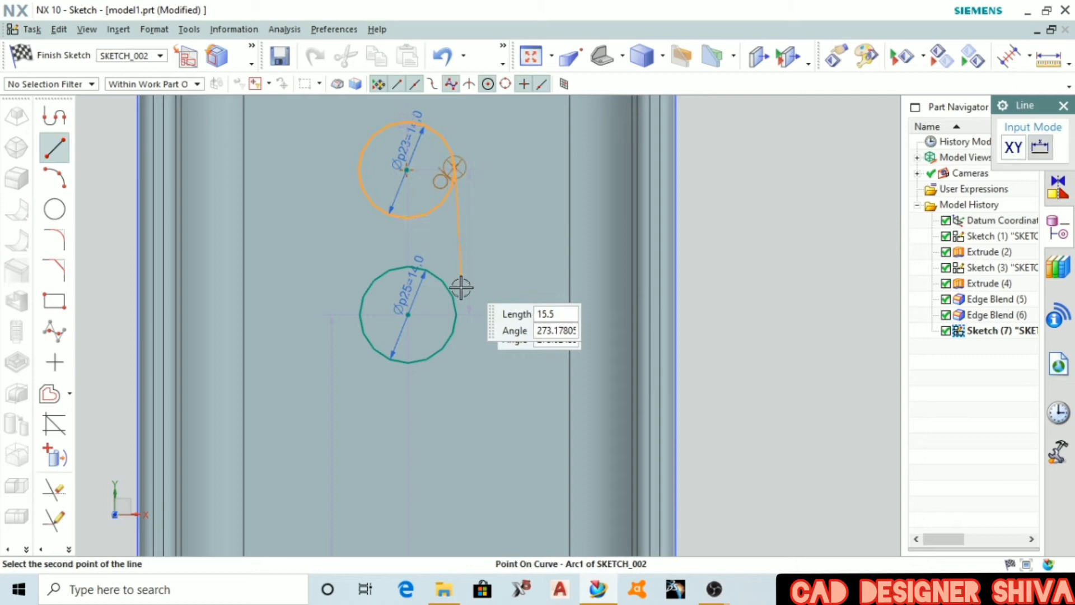
click(455, 315)
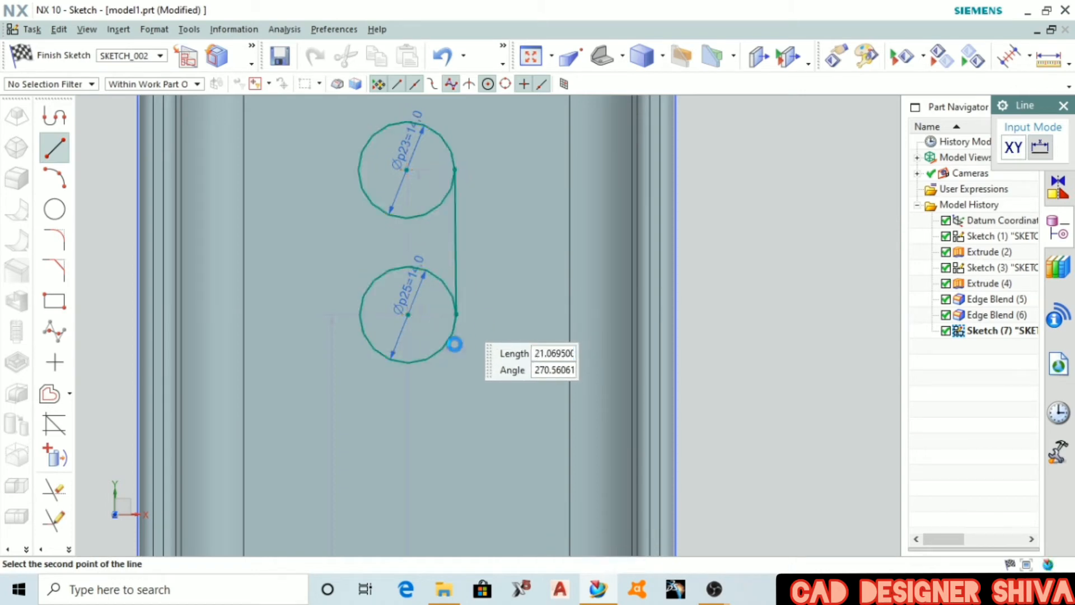
click(356, 171)
click(357, 313)
key(Escape)
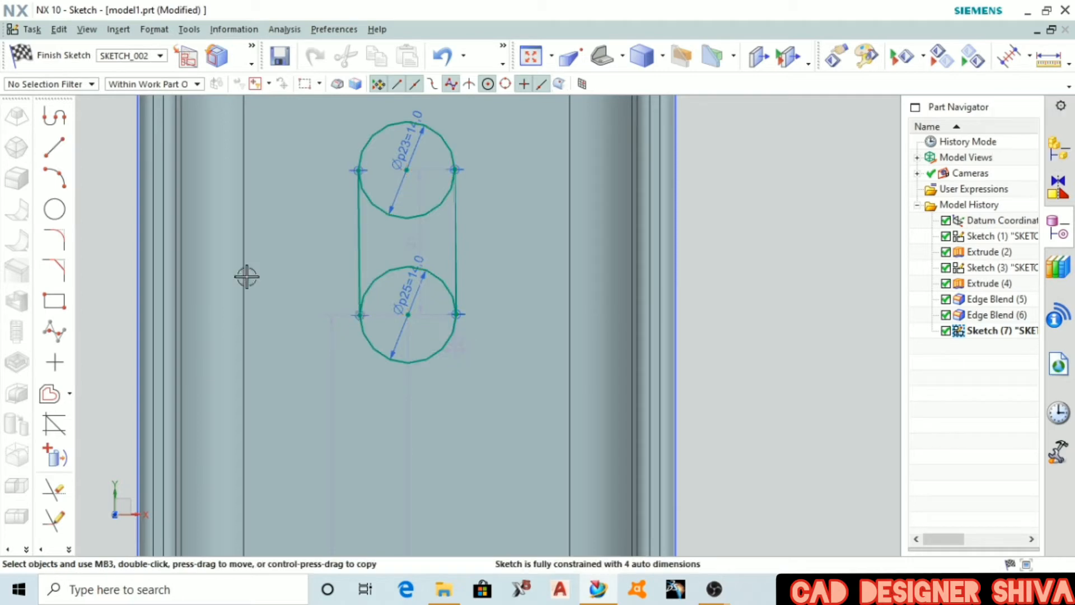
- Trim away the inner arcs of both circles to leave a rounded slot outline, and finish the sketch
key(t)
click(401, 216)
click(407, 268)
scroll(420, 202, up, 2)
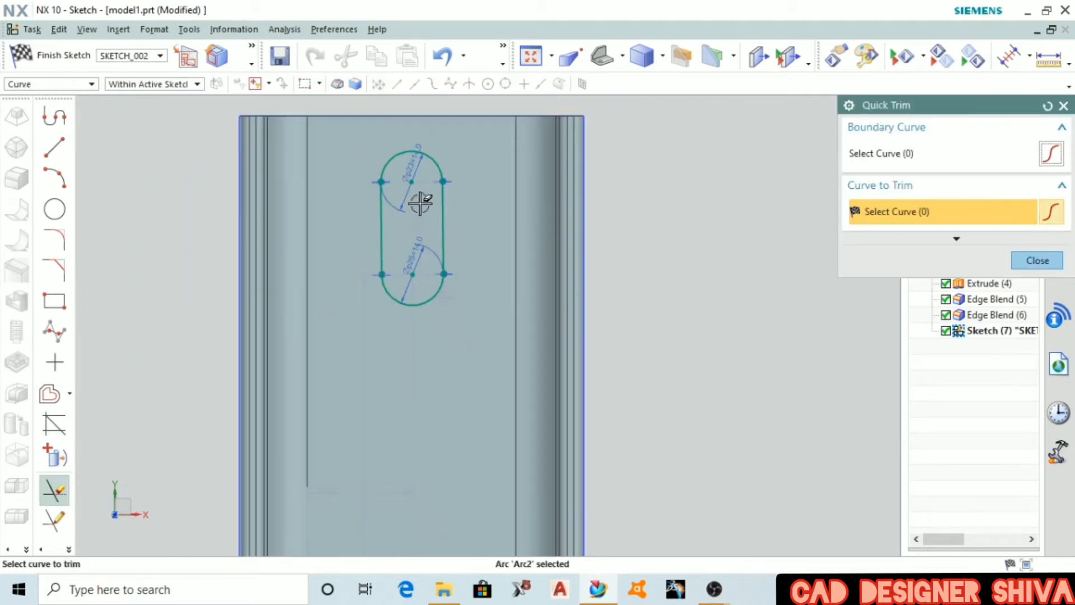
scroll(420, 203, up, 1)
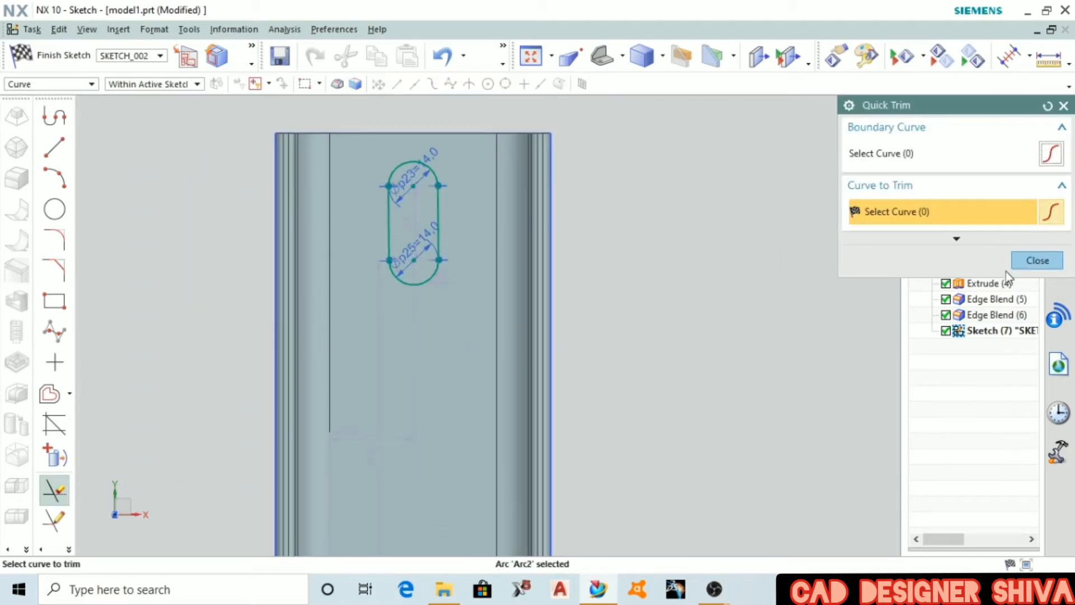
click(1037, 260)
key(ctrl+q)
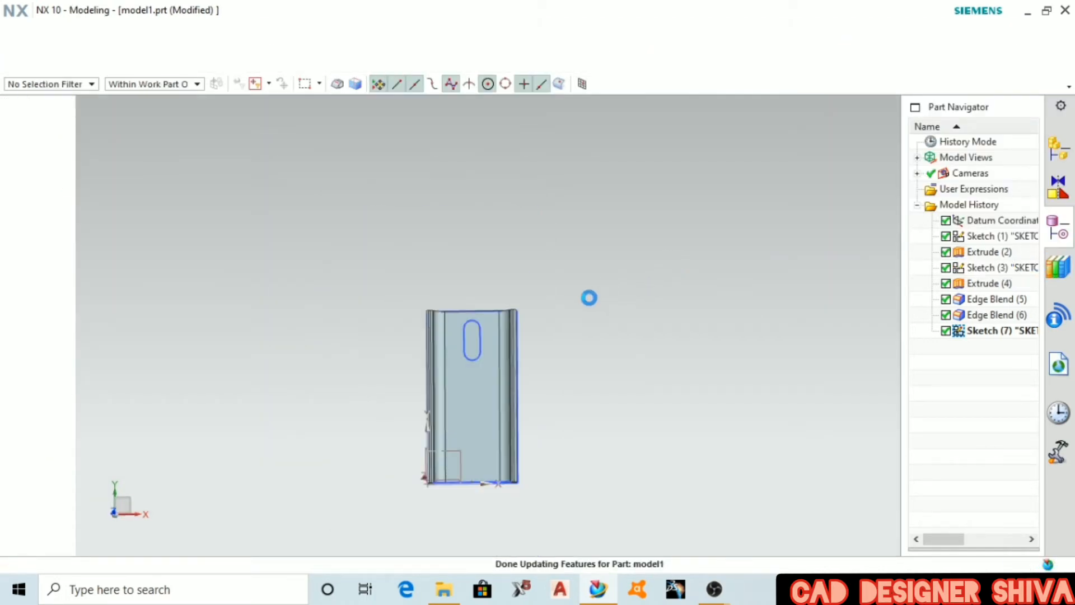
- Extrude the slot outline 179 mm in the reversed direction, subtracting it from the plate
key(x)
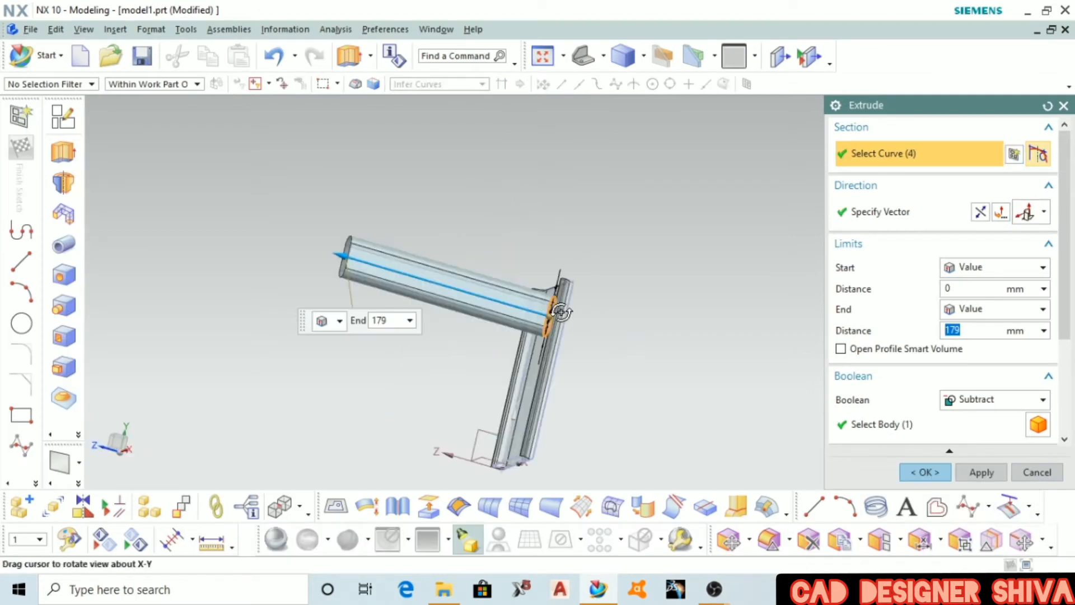
click(999, 211)
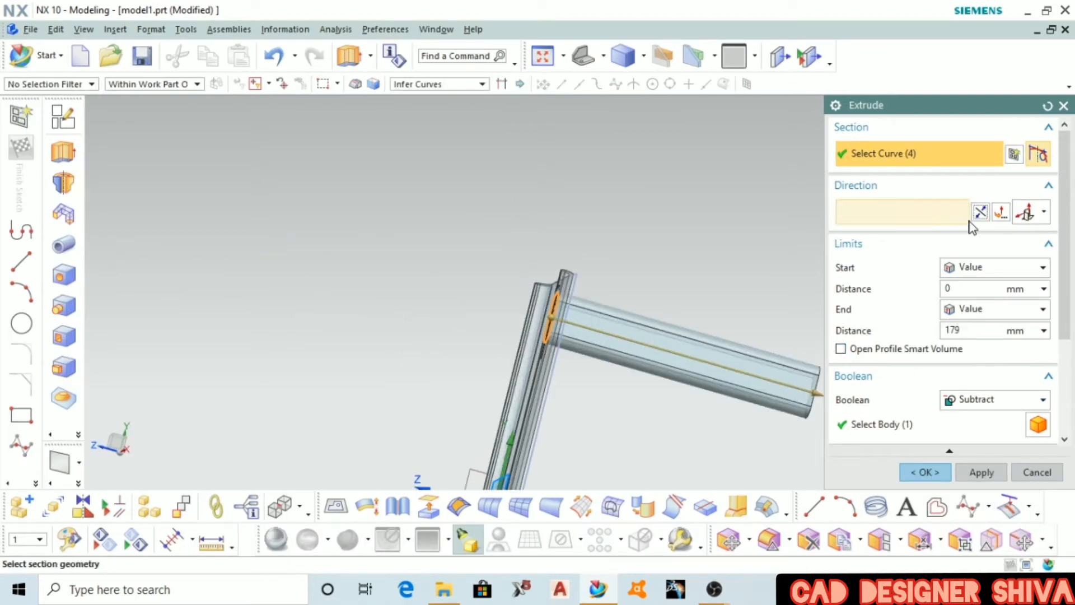
click(924, 472)
- Create a sketch on the flat face on the back of the slotted plate
middle_drag(375, 259, 417, 419)
scroll(424, 364, up, 6)
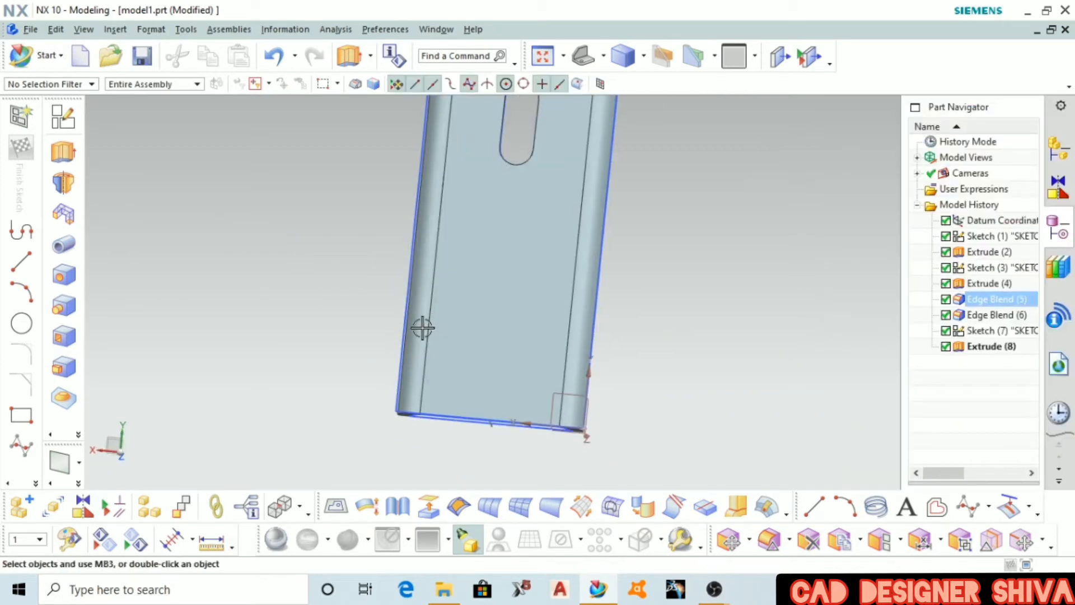
scroll(422, 328, down, 5)
click(63, 118)
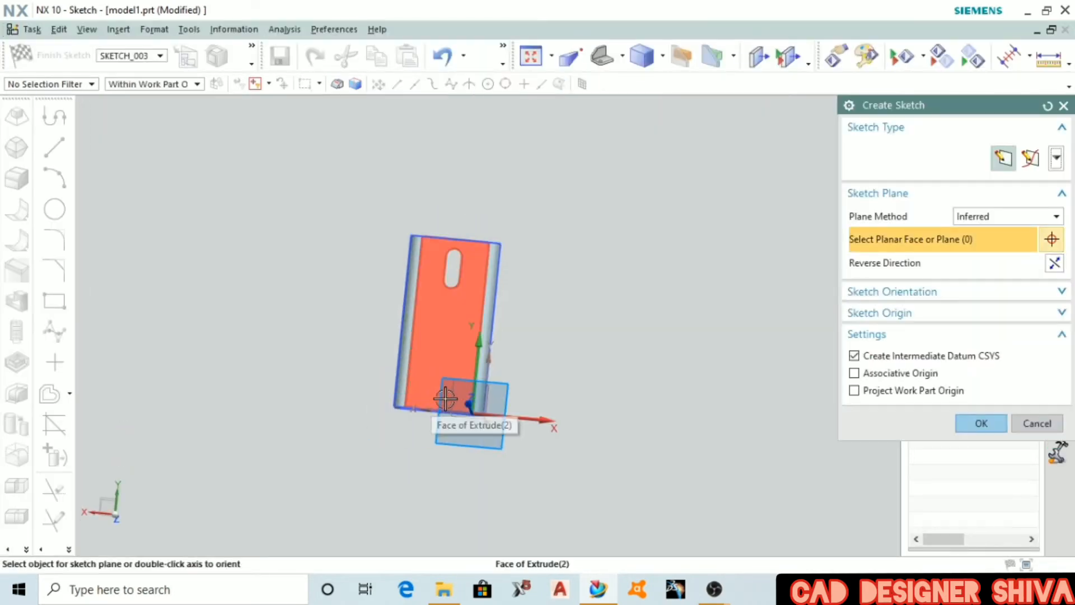
click(446, 399)
click(969, 421)
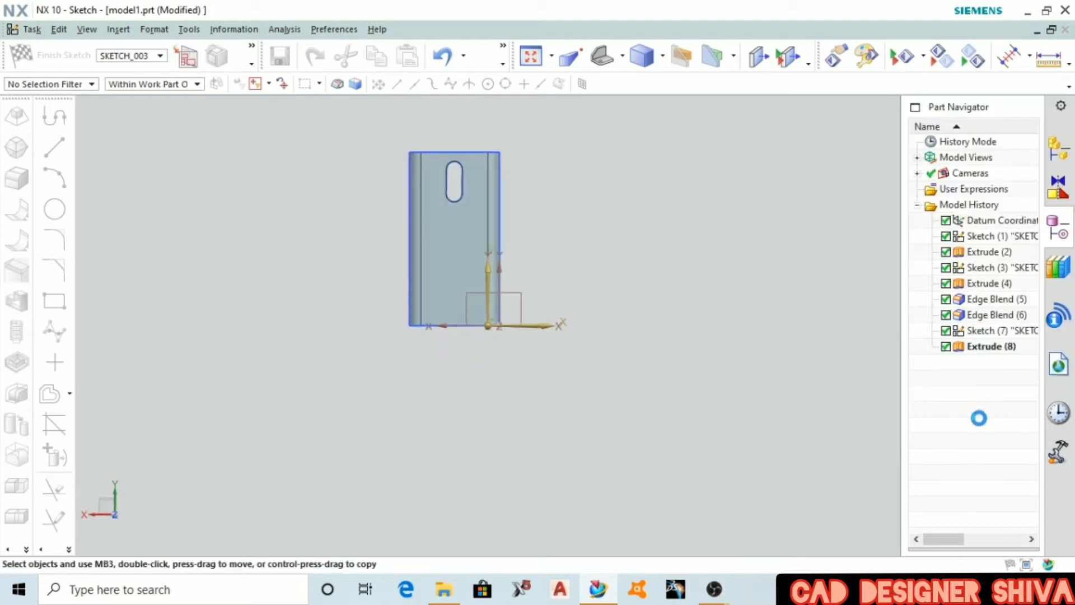
scroll(511, 349, up, 4)
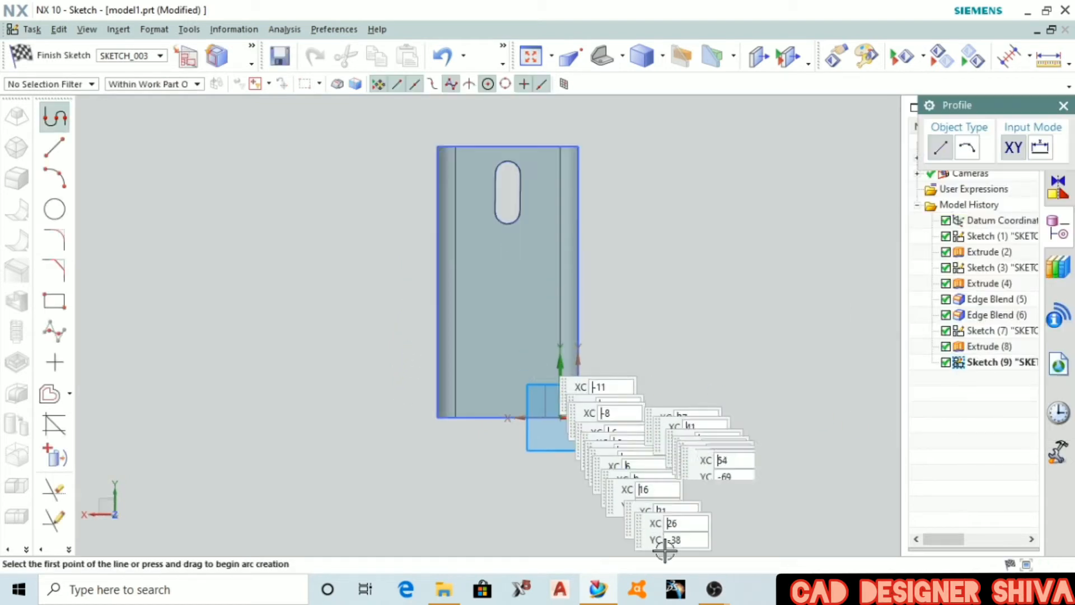
key(Escape)
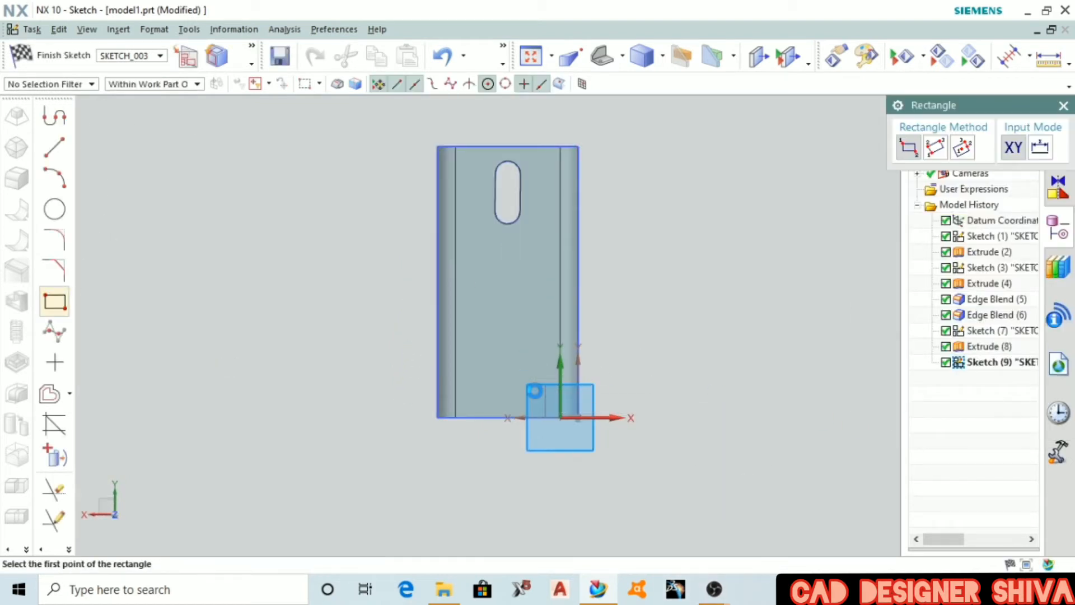
- Draw a horizontal rectangle about 43 mm wide and 5 mm high near the plate's lower edge
scroll(522, 389, up, 3)
click(416, 396)
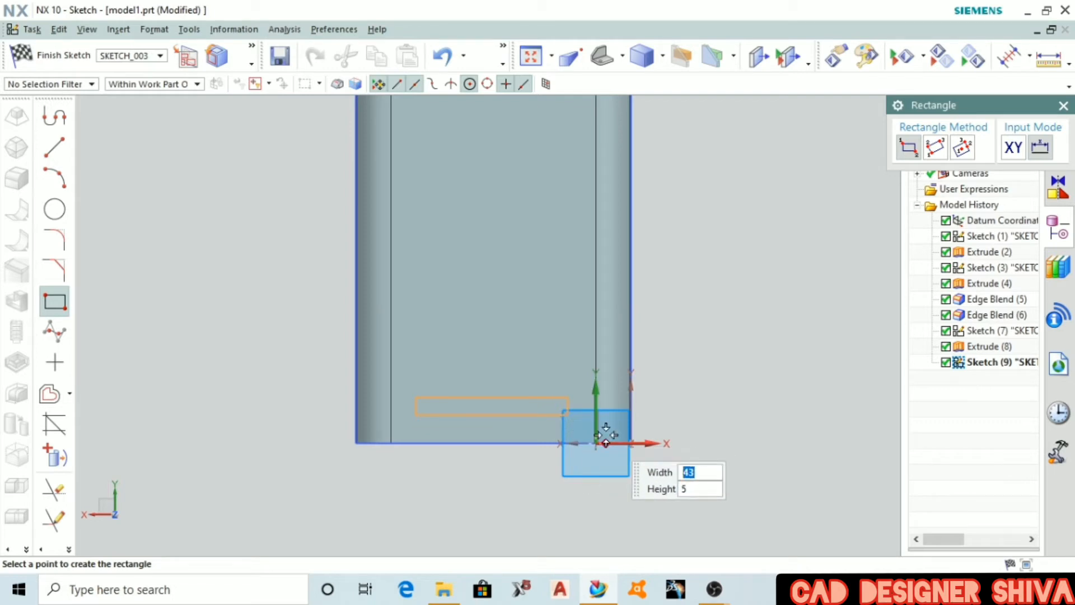
click(709, 432)
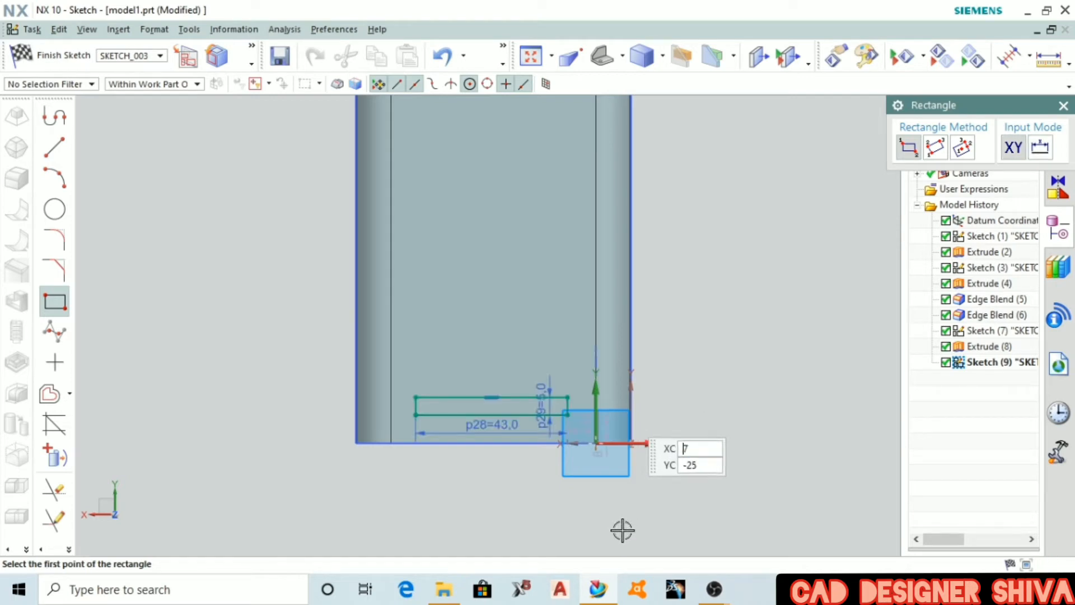
key(Escape)
- Draw a tiny circle just inside the rectangle's upper-left corner
scroll(442, 411, up, 6)
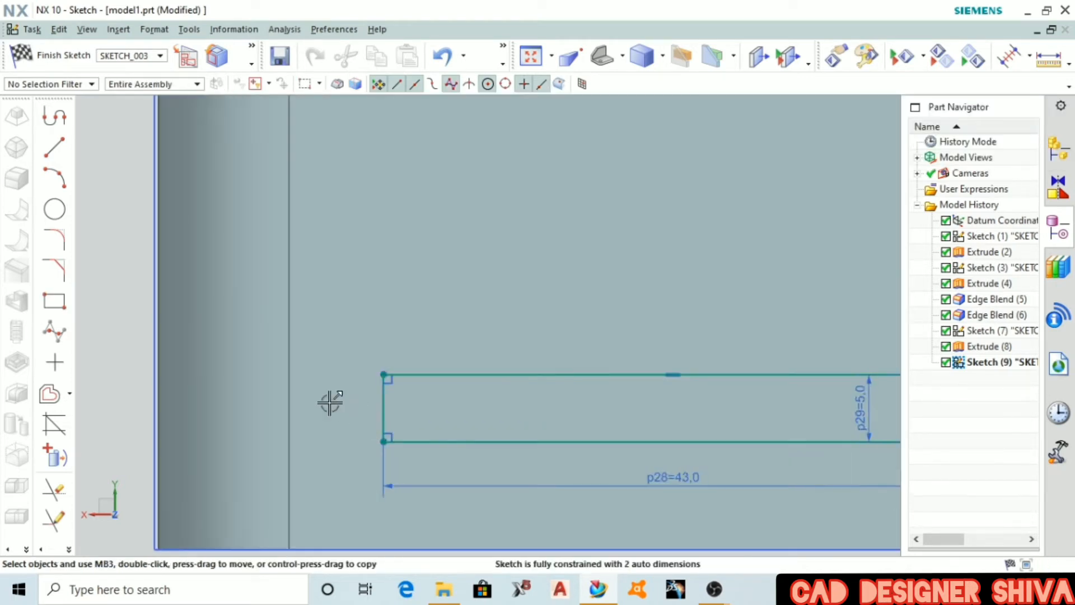
scroll(330, 402, down, 3)
scroll(383, 390, up, 3)
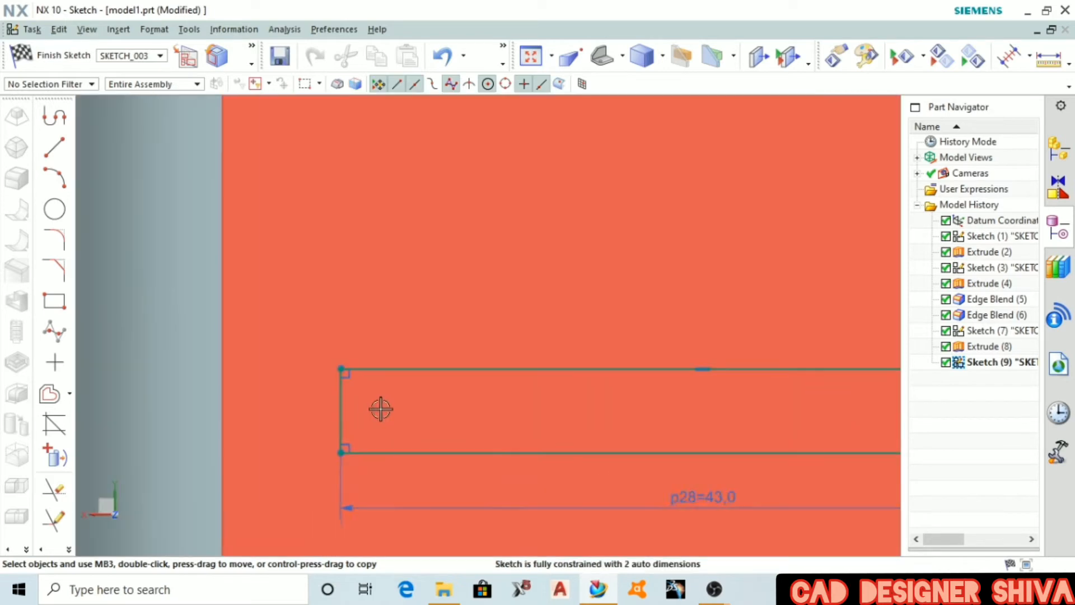
scroll(238, 393, down, 1)
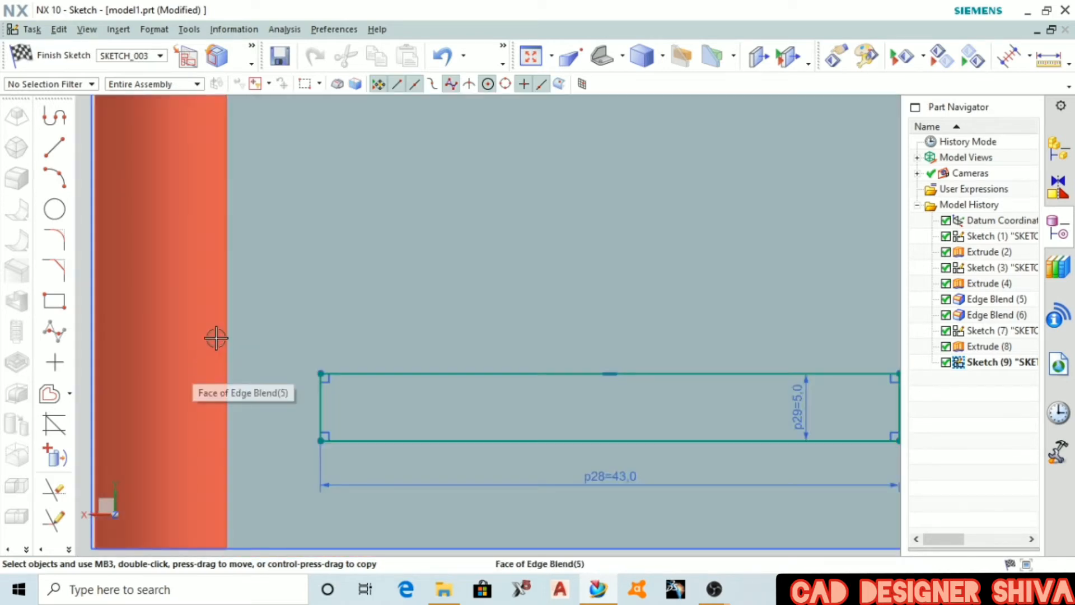
click(55, 209)
scroll(336, 381, up, 4)
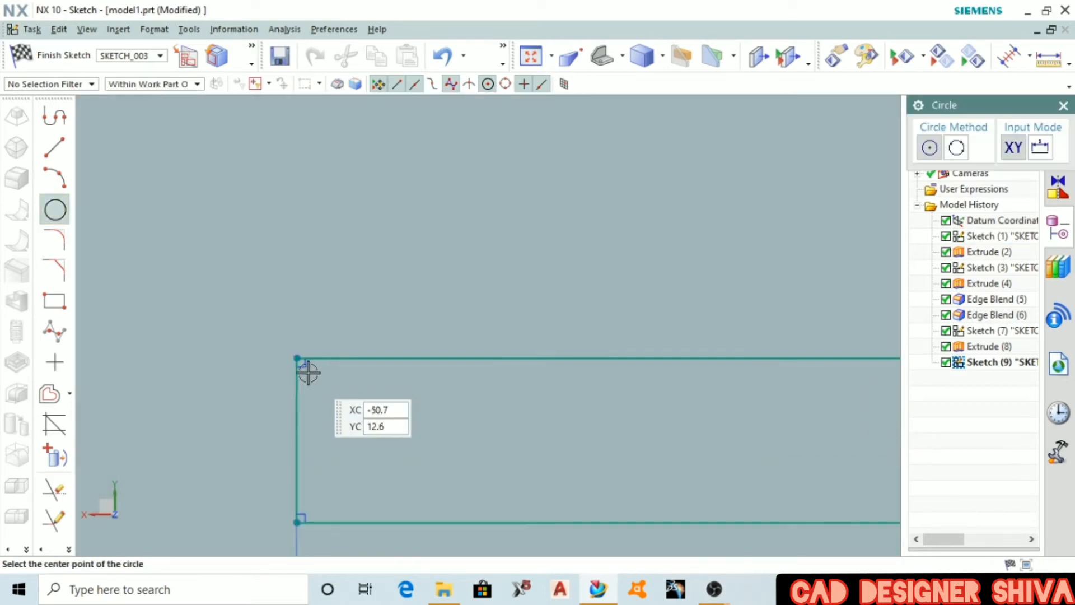
scroll(297, 359, up, 2)
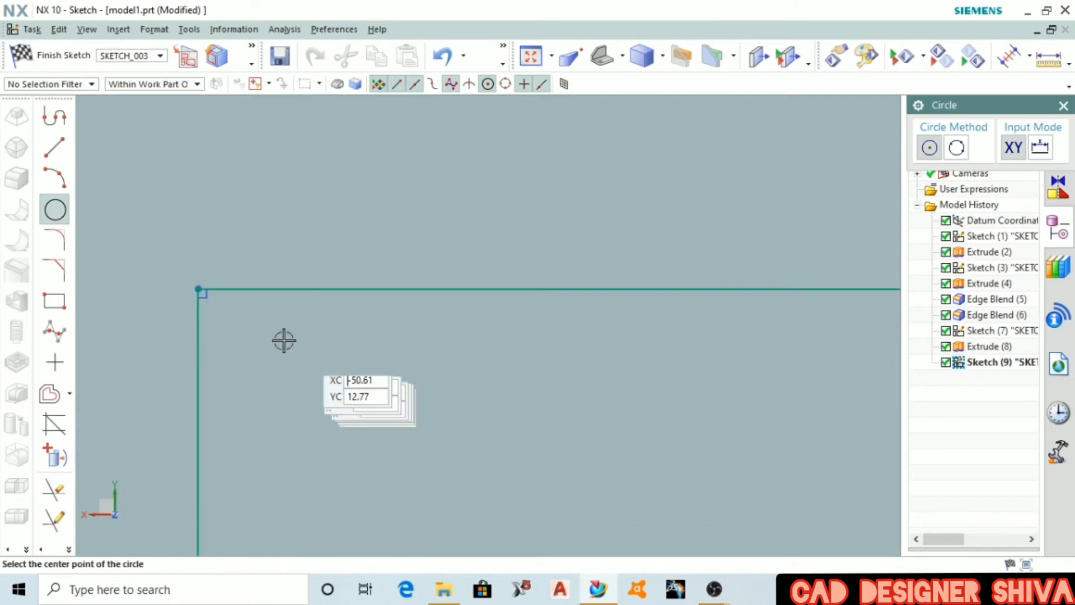
click(223, 309)
click(233, 317)
scroll(240, 329, down, 2)
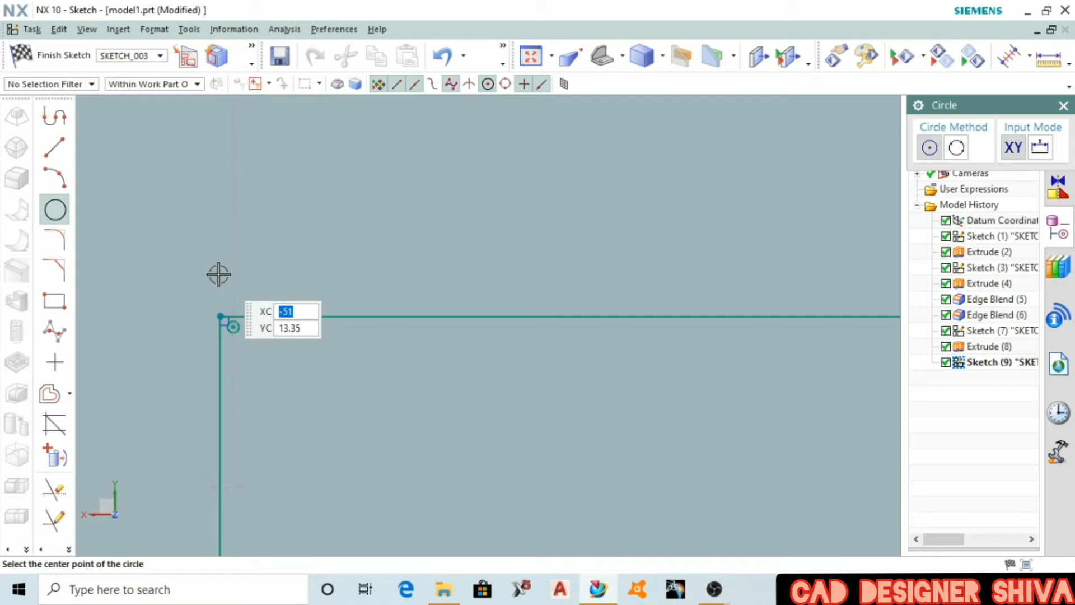
scroll(216, 272, down, 2)
scroll(303, 319, down, 3)
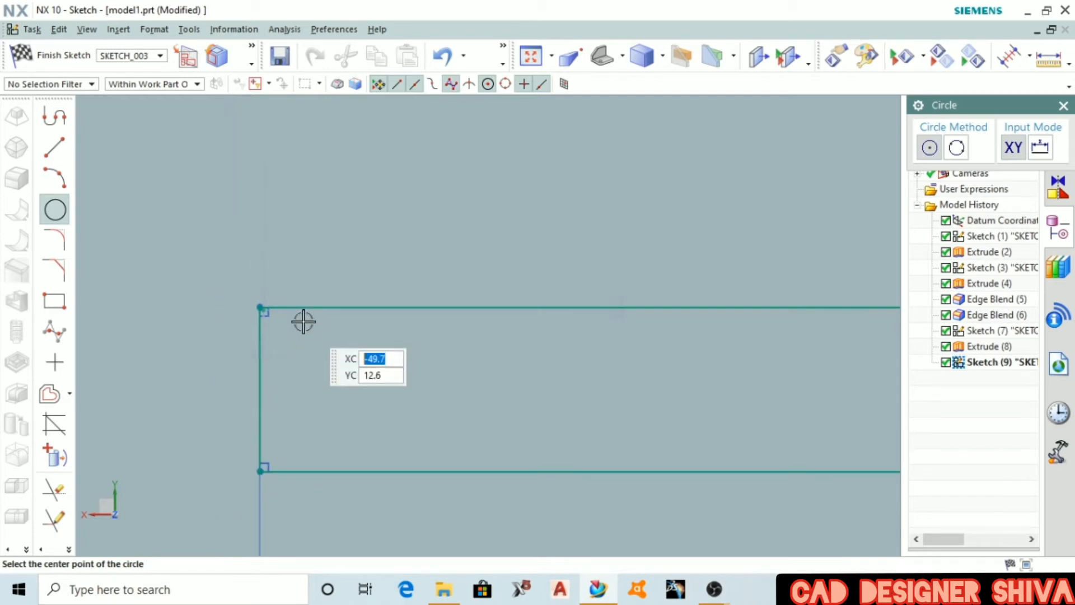
scroll(263, 313, up, 3)
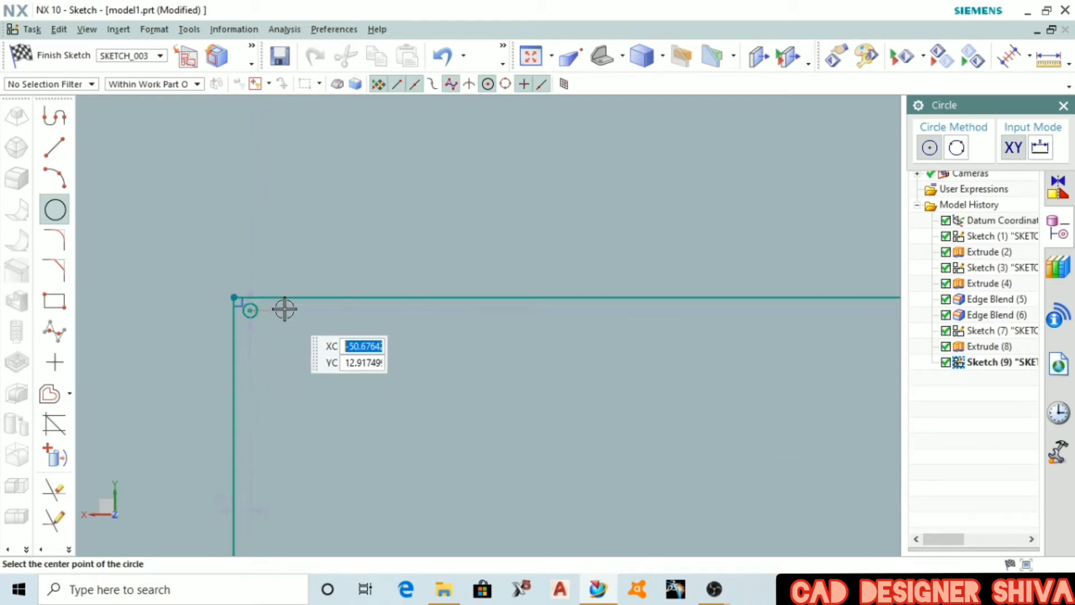
key(Escape)
click(288, 298)
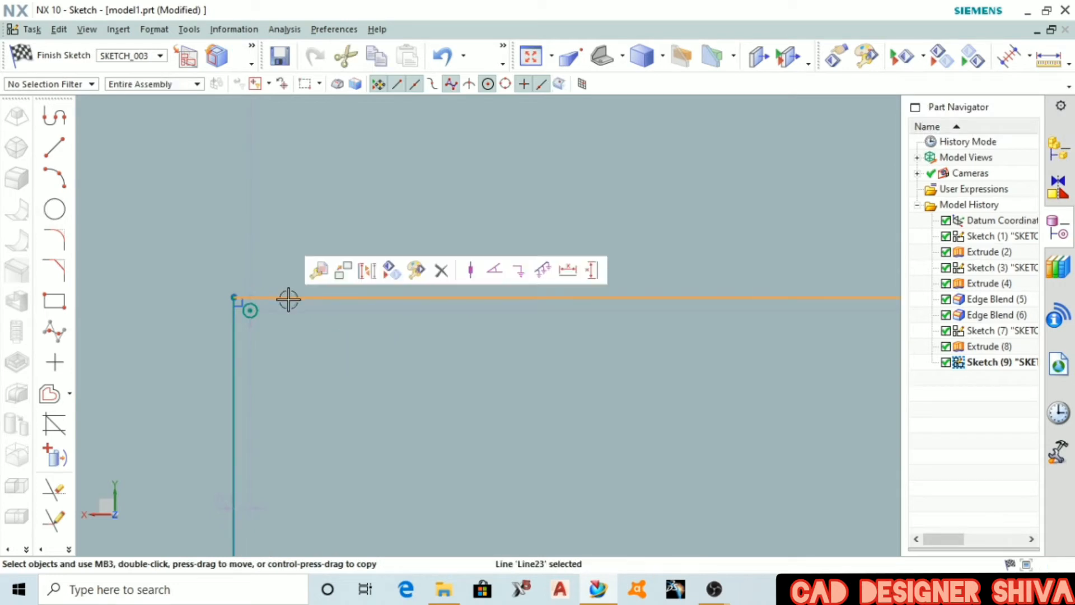
scroll(281, 285, down, 2)
click(271, 325)
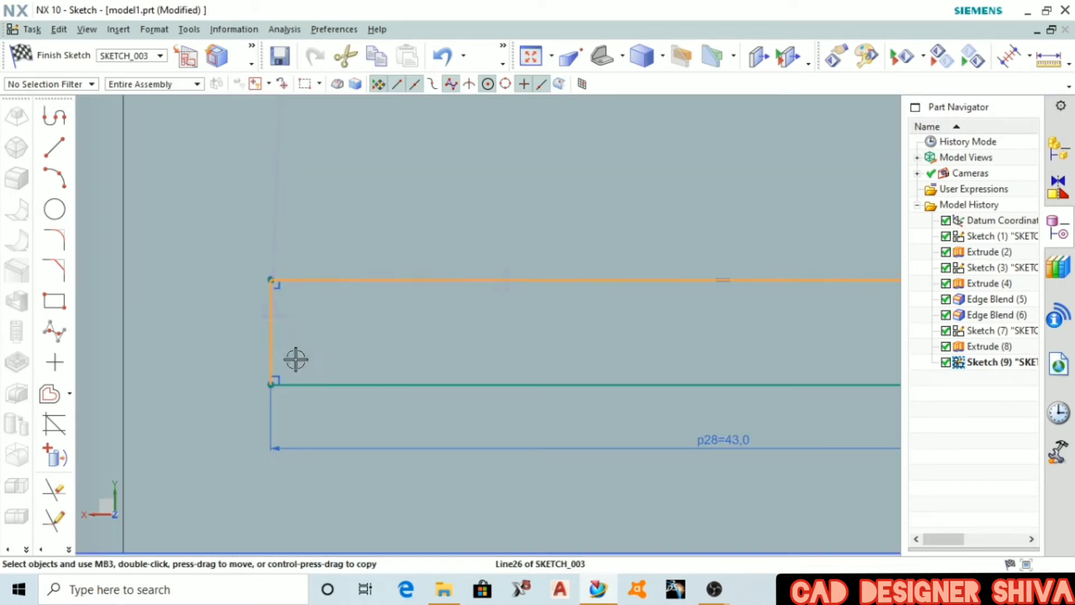
scroll(326, 384, down, 3)
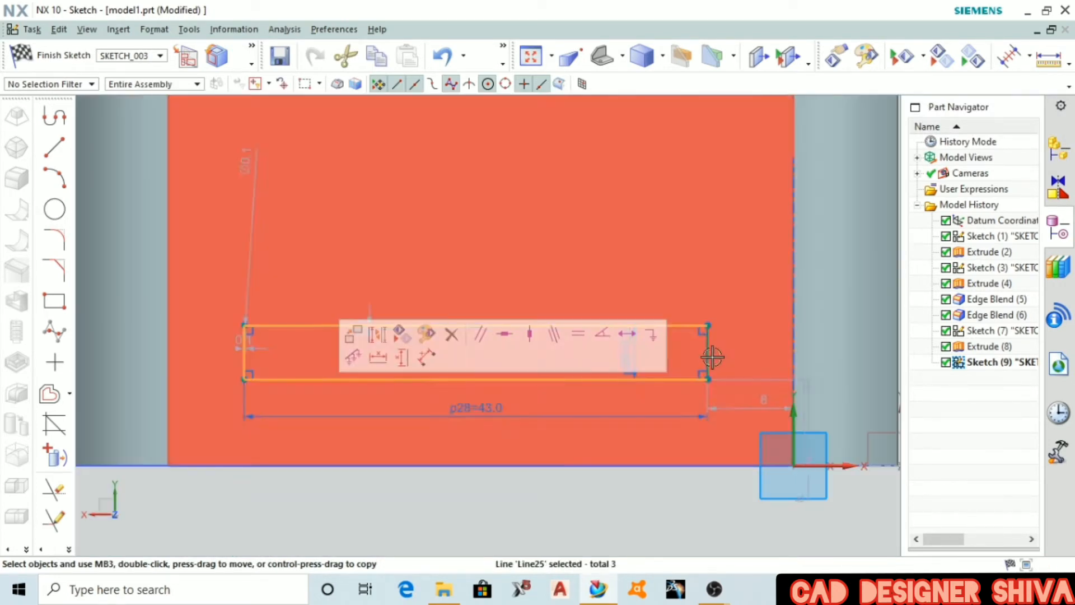
key(Escape)
click(710, 356)
key(Escape)
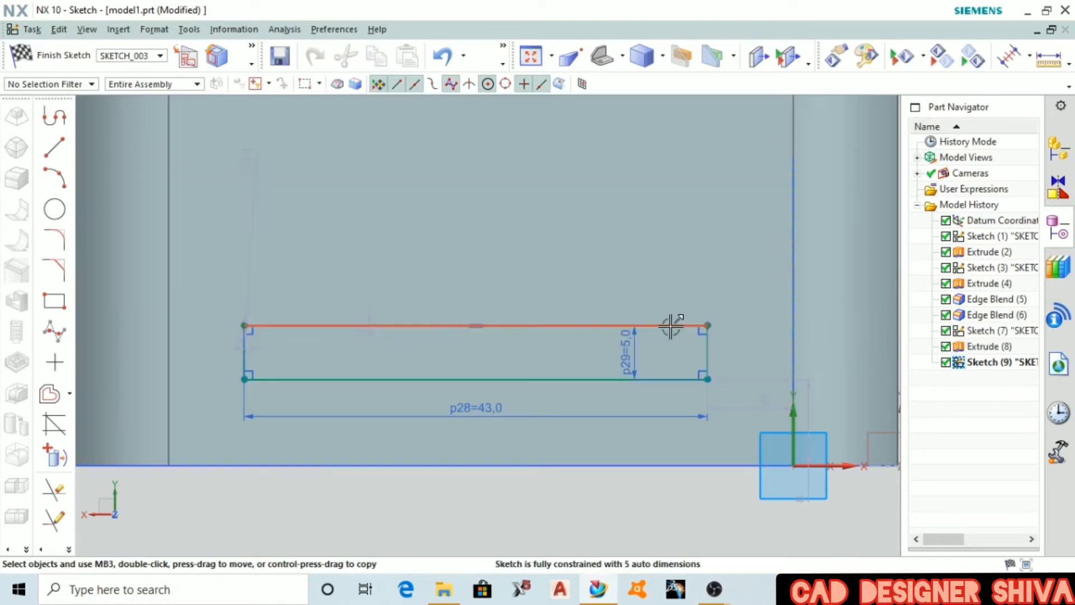
- Delete the four lines of the 43 × 5 mm rectangle from the sketch
click(671, 326)
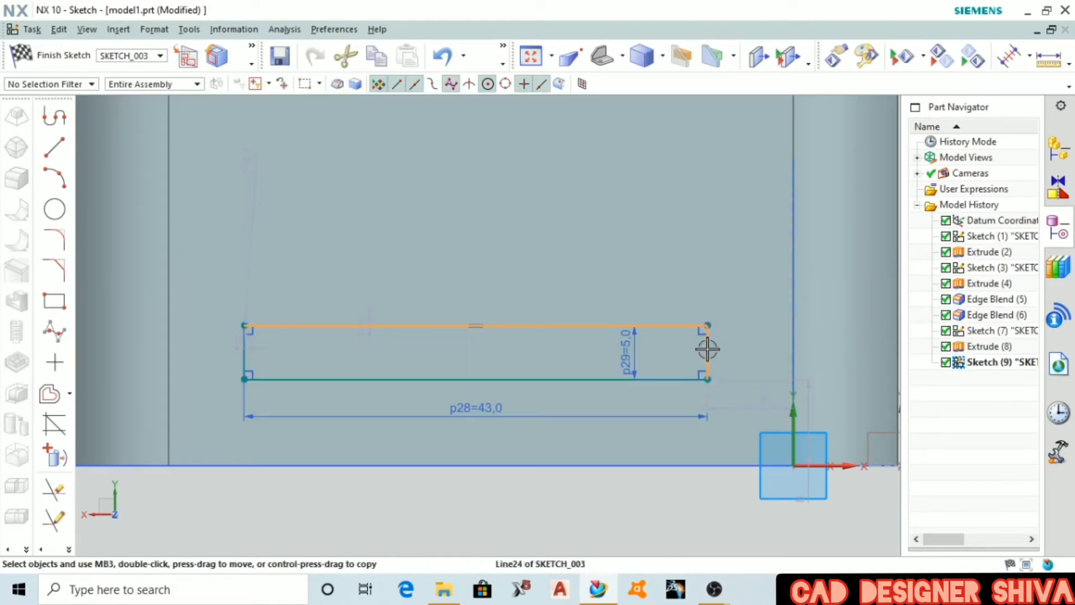
click(707, 349)
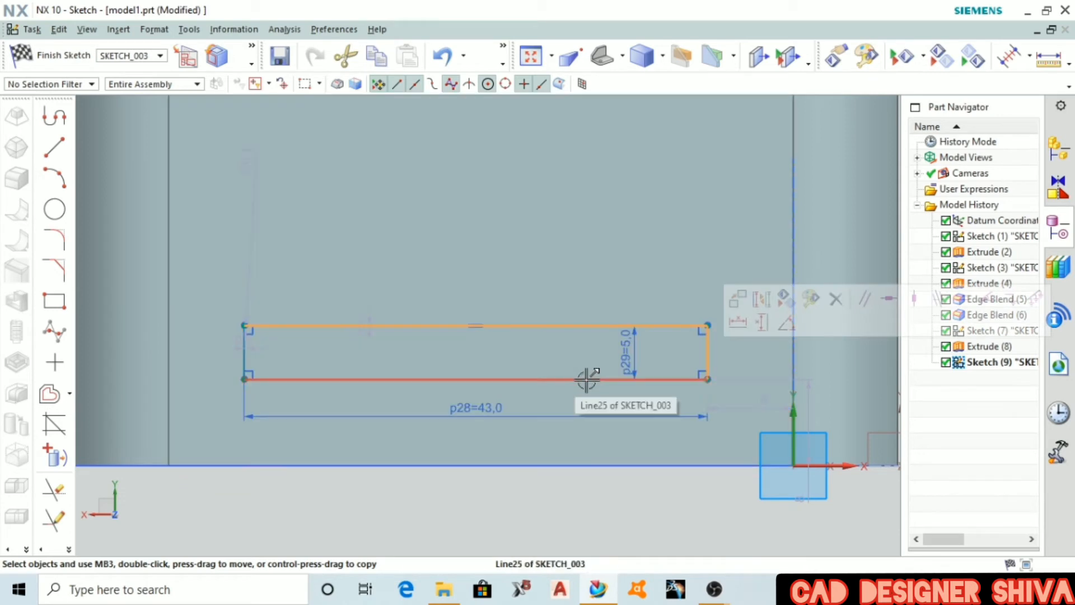
click(654, 379)
click(245, 358)
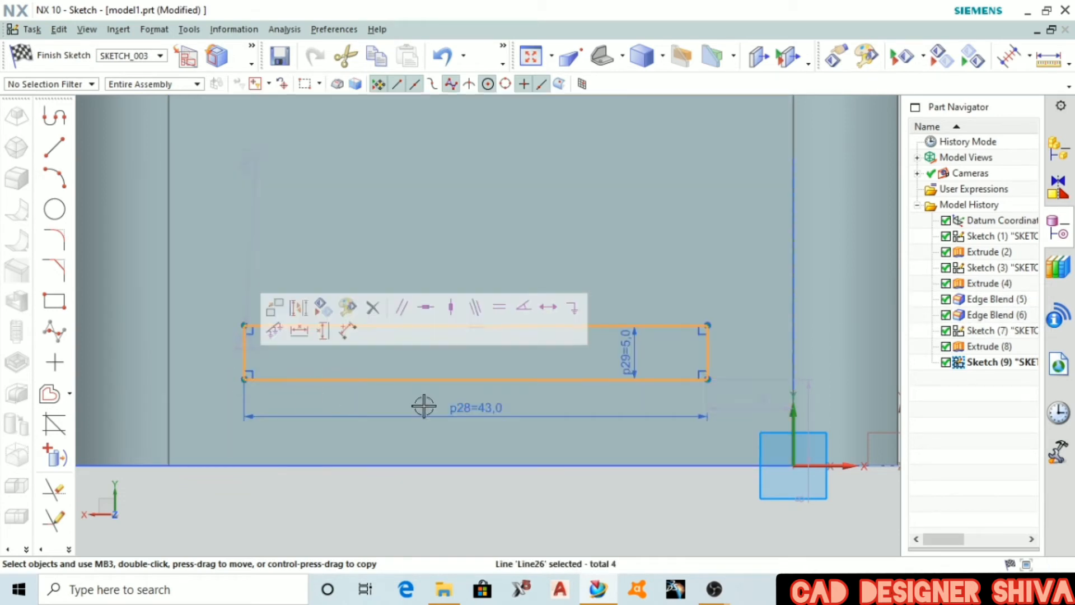
click(373, 311)
- Set the tiny circle's diameter to 1 mm
scroll(253, 346, up, 5)
scroll(236, 318, up, 2)
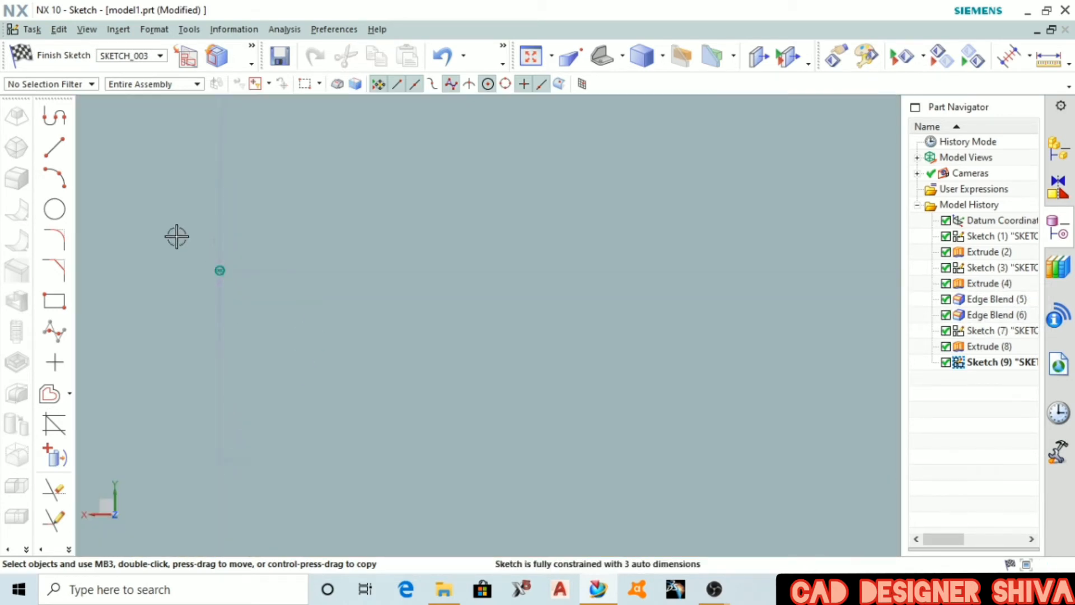
scroll(176, 235, up, 4)
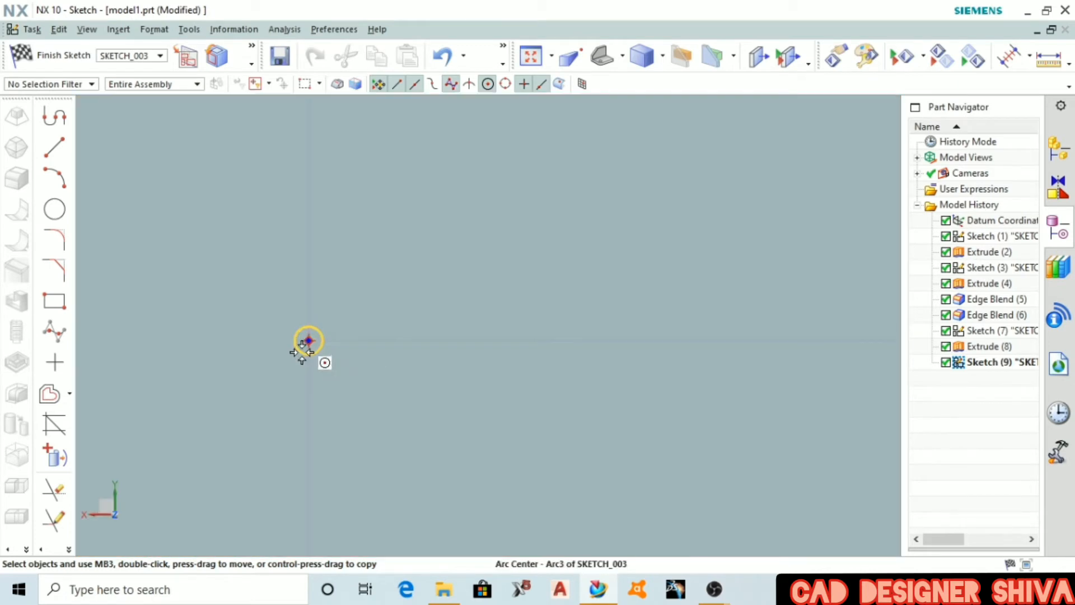
double_click(298, 352)
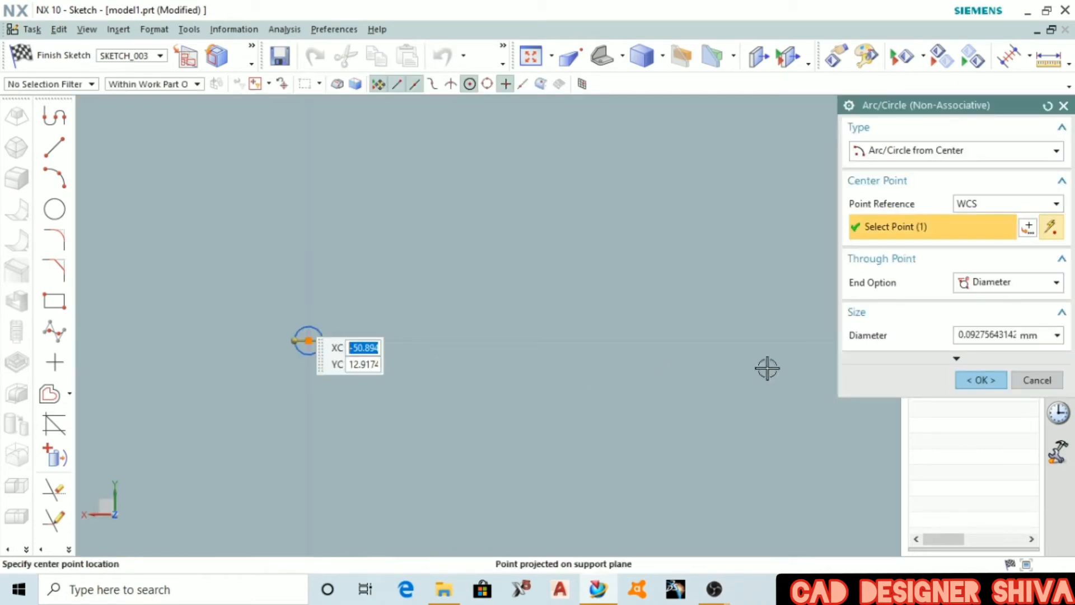
double_click(986, 335)
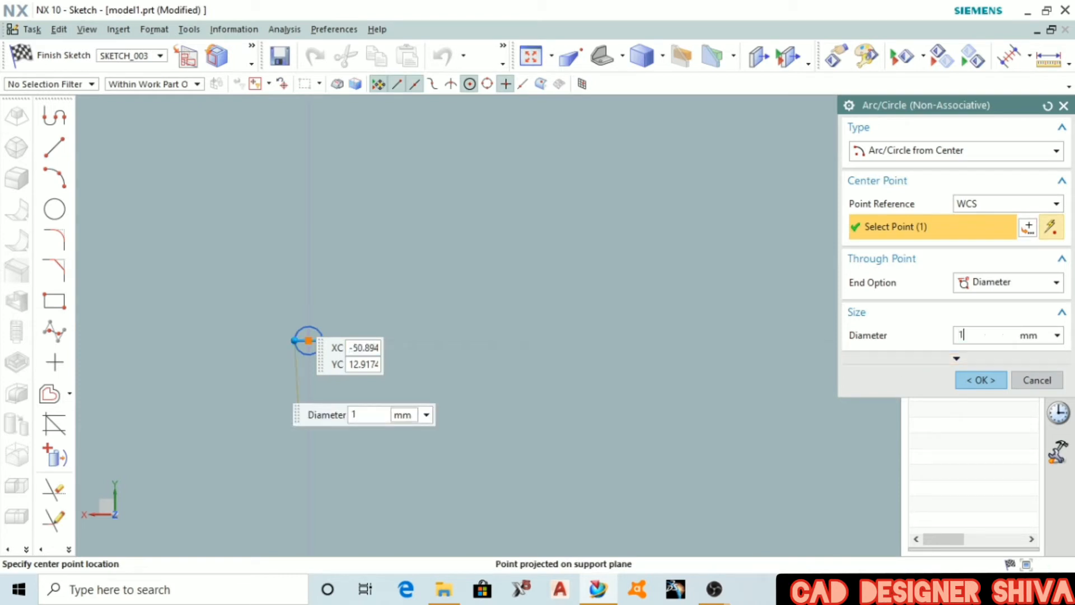
key(Return)
scroll(626, 378, down, 5)
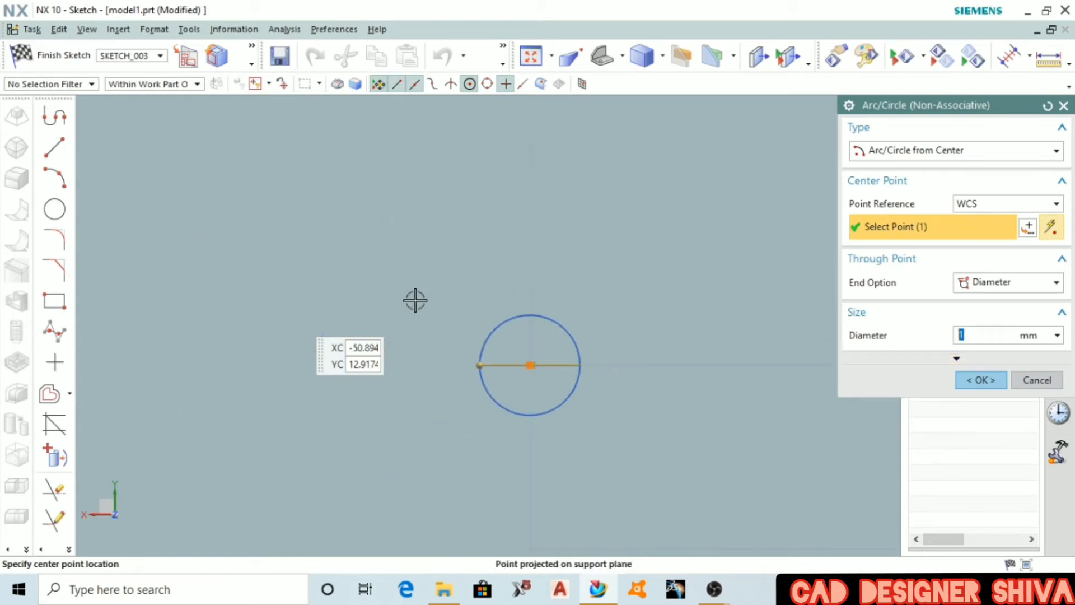
scroll(415, 304, down, 10)
click(983, 386)
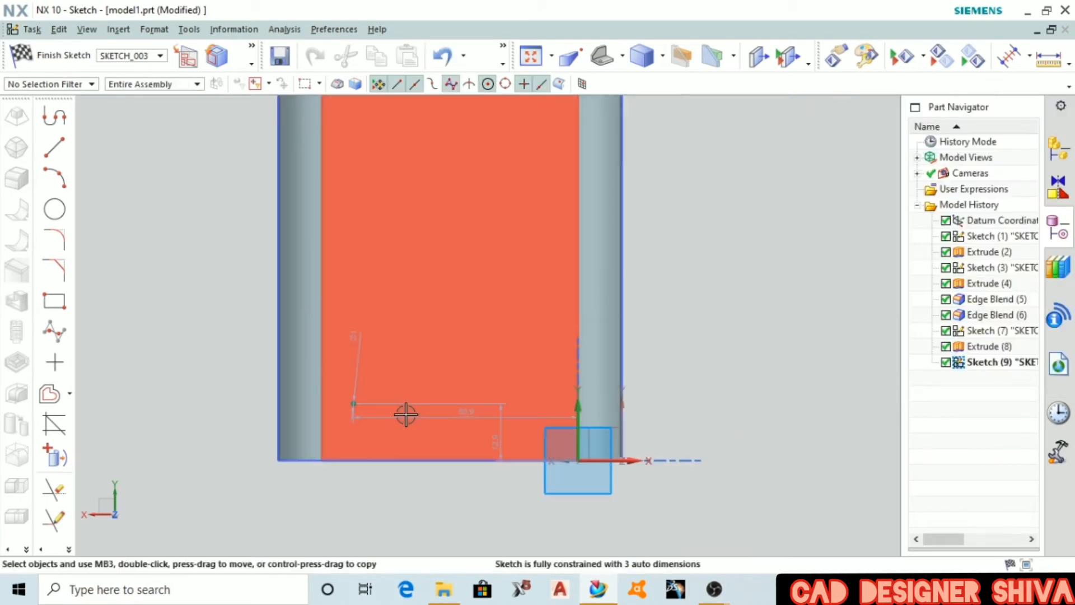
- Finish the sketch and extrude the small circle in the reversed direction through the plate, subtracting it as a hole
key(ctrl+q)
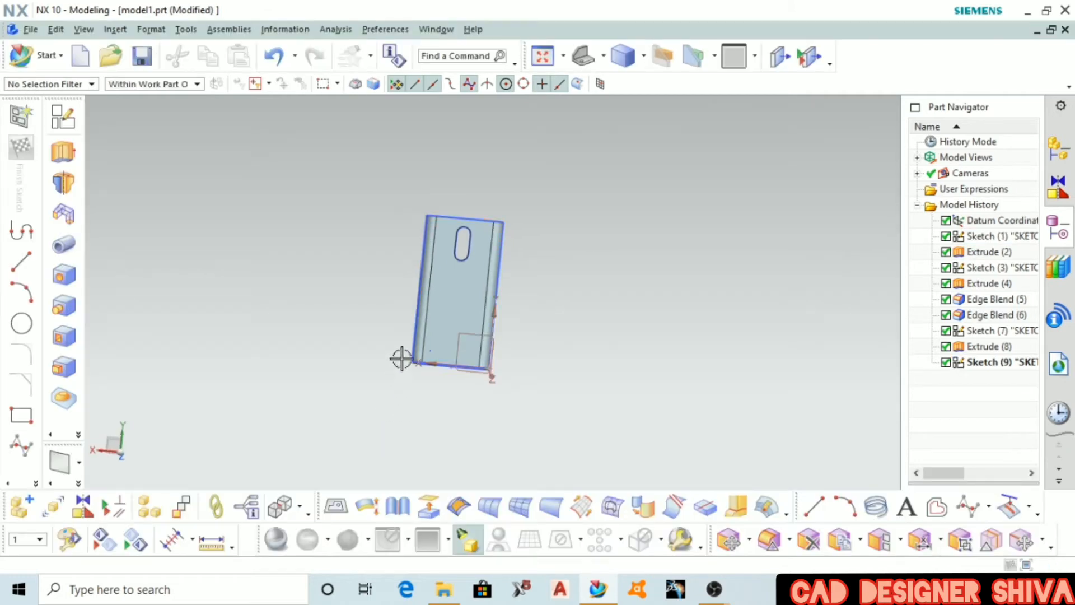
key(x)
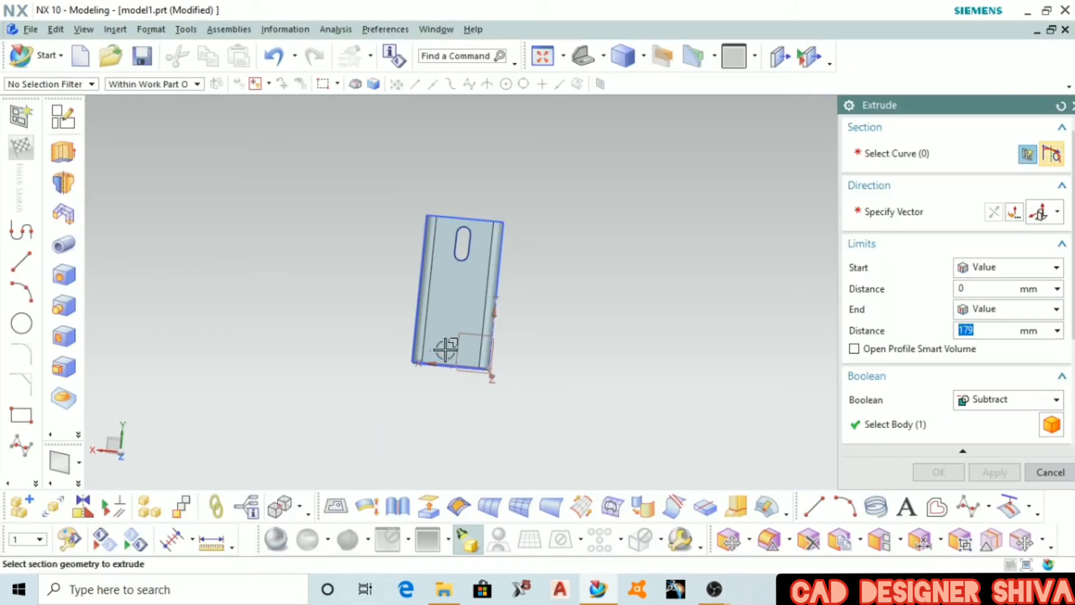
scroll(446, 350, up, 8)
click(339, 362)
scroll(352, 386, down, 10)
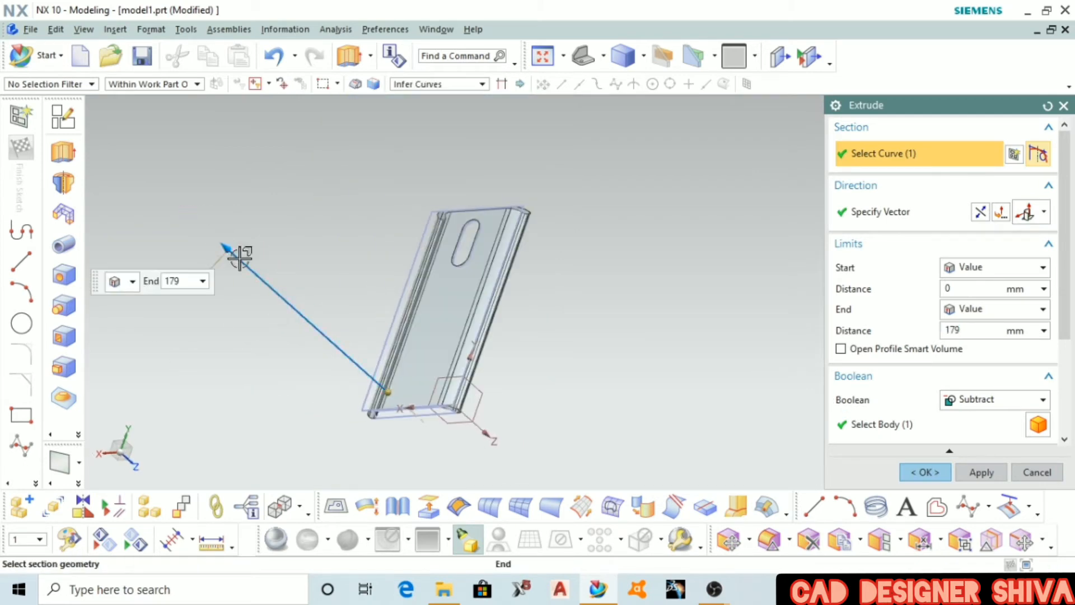
drag(234, 251, 415, 384)
click(926, 472)
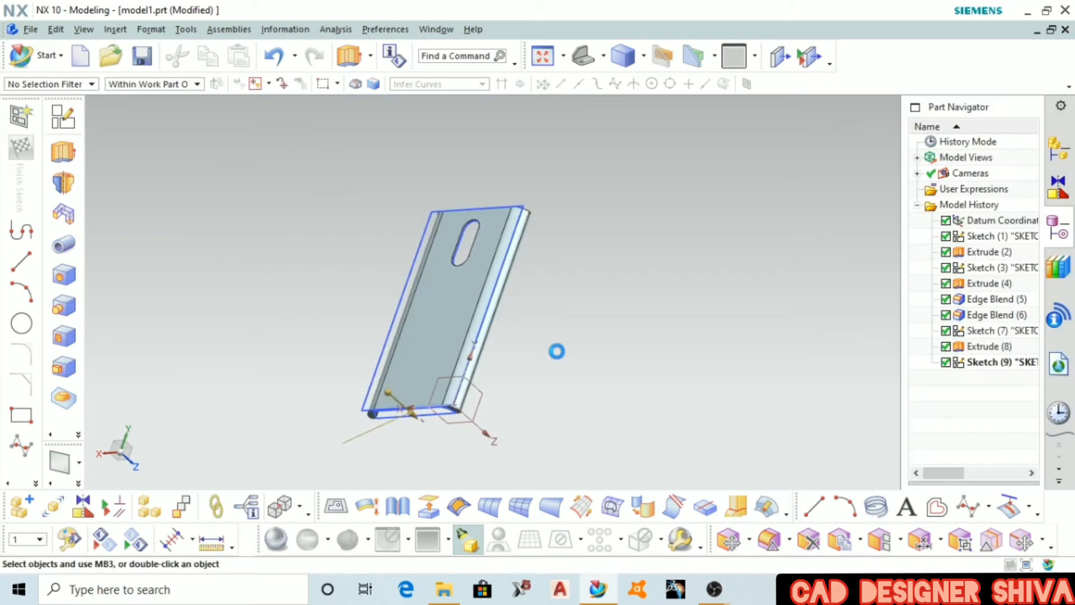
- Start a linear Pattern Feature with the small round hole extrusion as the feature to pattern
middle_drag(556, 372, 584, 396)
scroll(336, 392, down, 3)
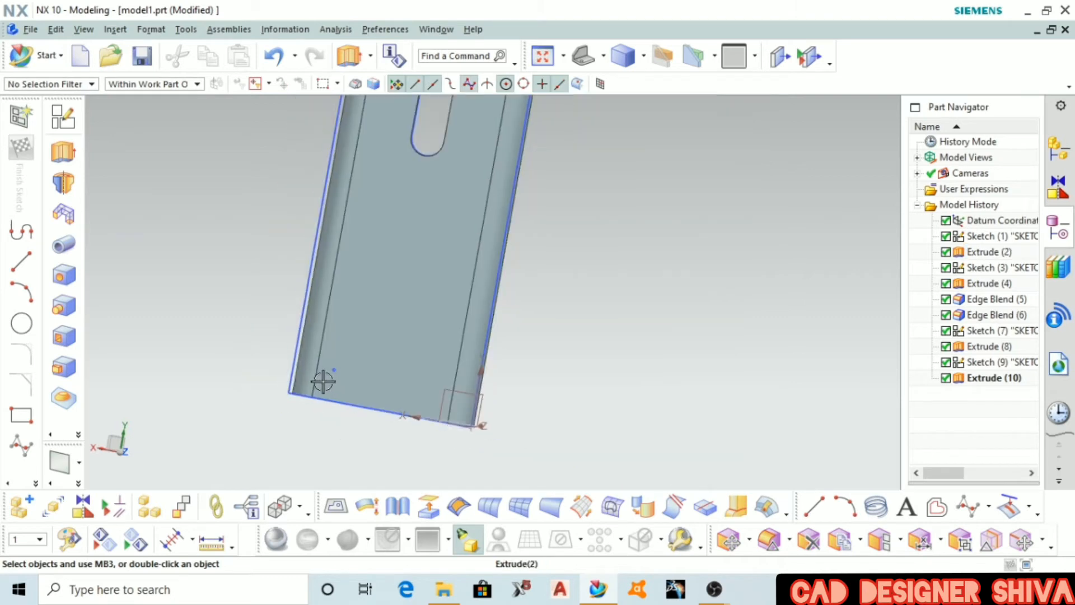
middle_drag(585, 415, 590, 401)
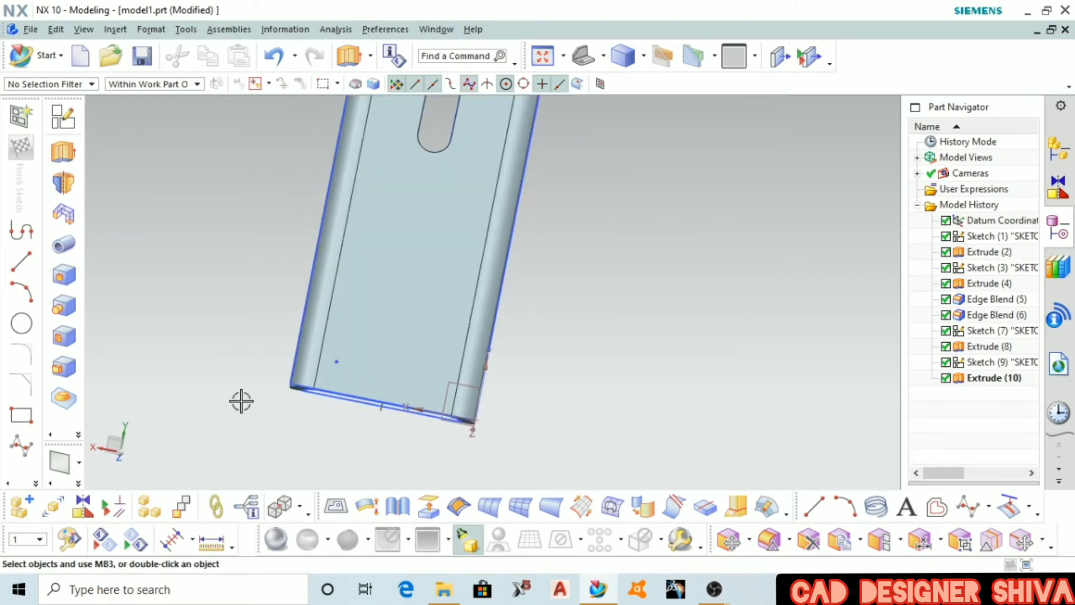
scroll(325, 365, up, 3)
scroll(409, 329, up, 2)
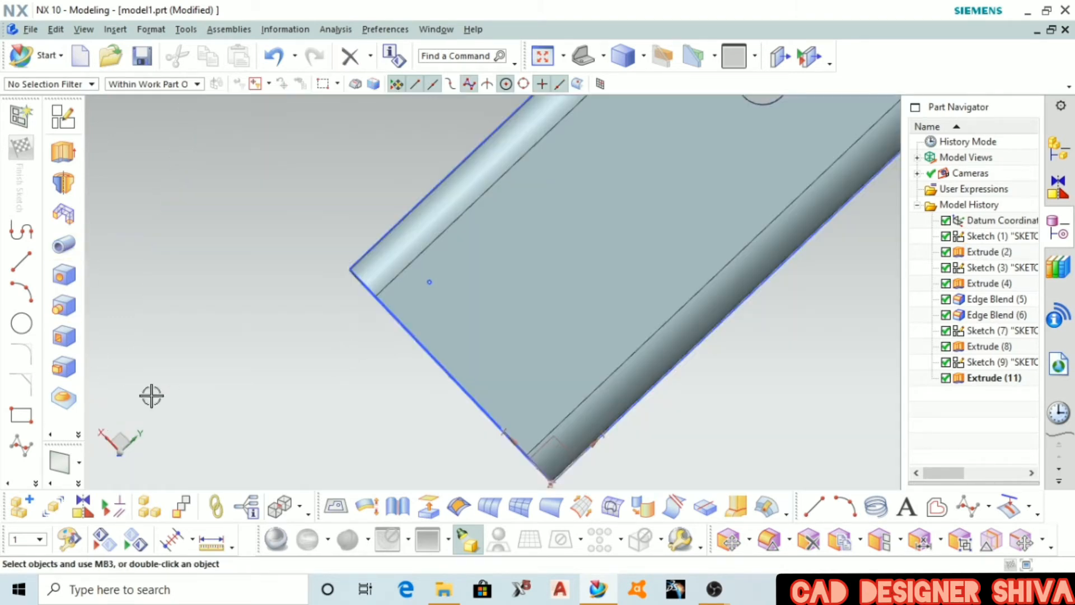
click(79, 435)
click(255, 496)
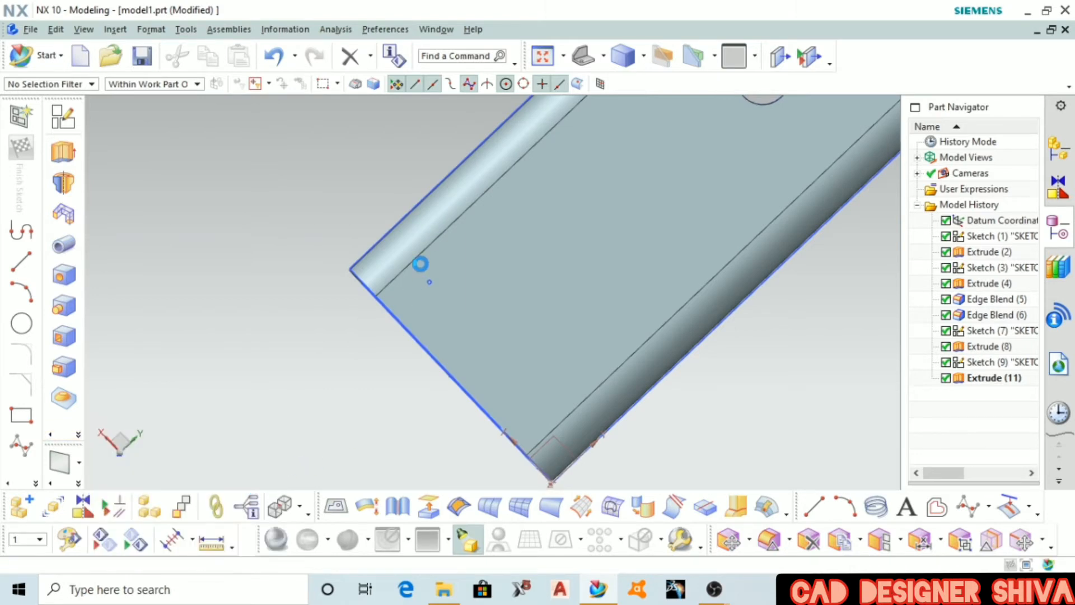
scroll(521, 272, up, 3)
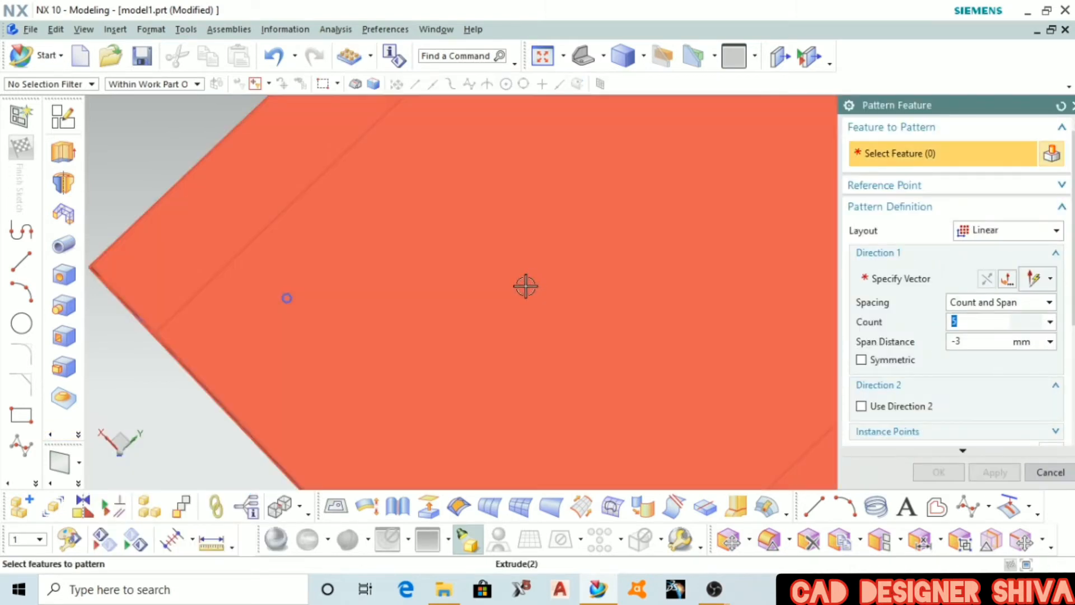
scroll(359, 292, up, 5)
scroll(349, 330, up, 2)
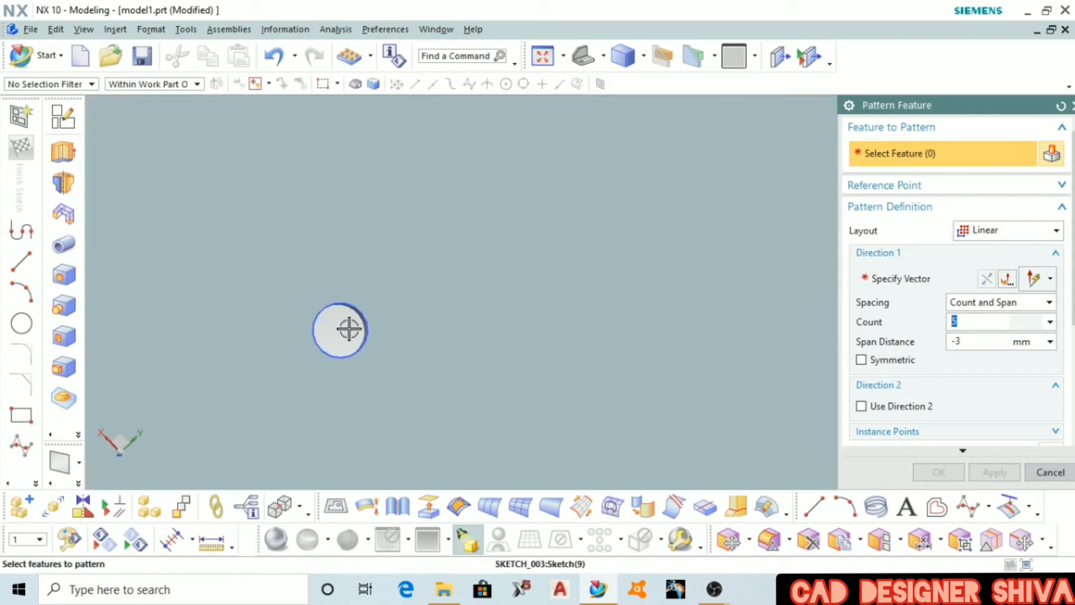
shift+middle_drag(362, 330, 454, 333)
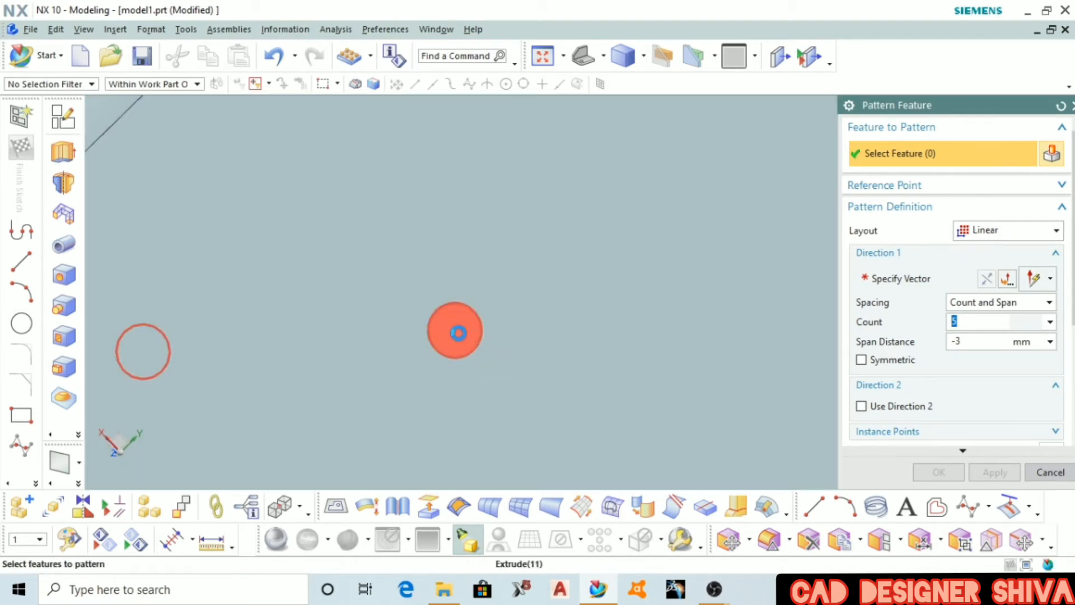
click(458, 333)
- Pattern the hole along the Y-axis with a count of 5 and a span distance of -4.5 mm
scroll(392, 285, down, 3)
click(855, 282)
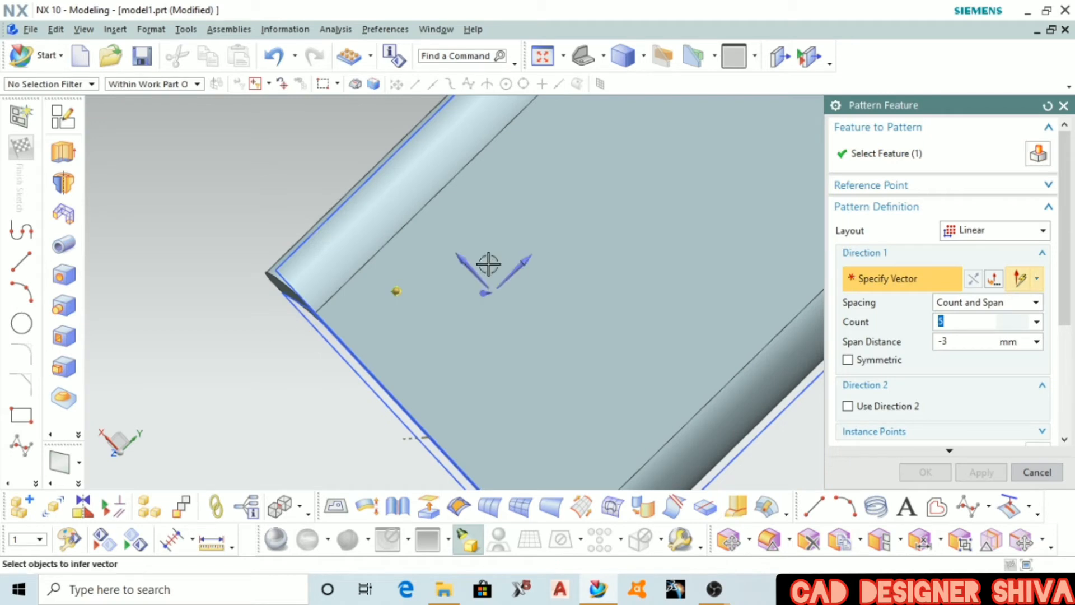
click(518, 269)
click(963, 341)
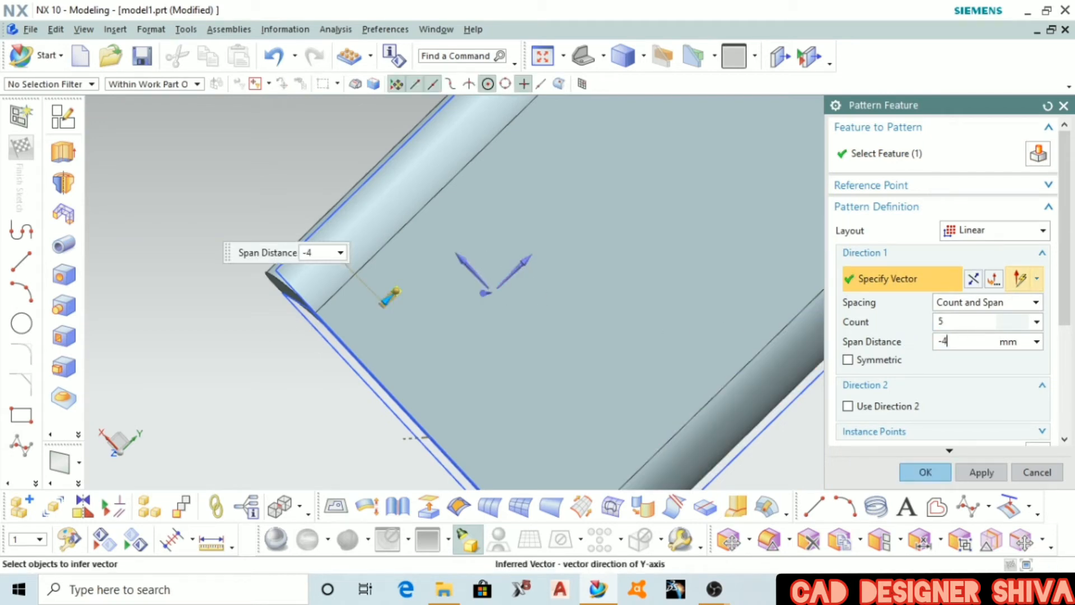
text(-4.5)
click(952, 324)
scroll(389, 306, up, 7)
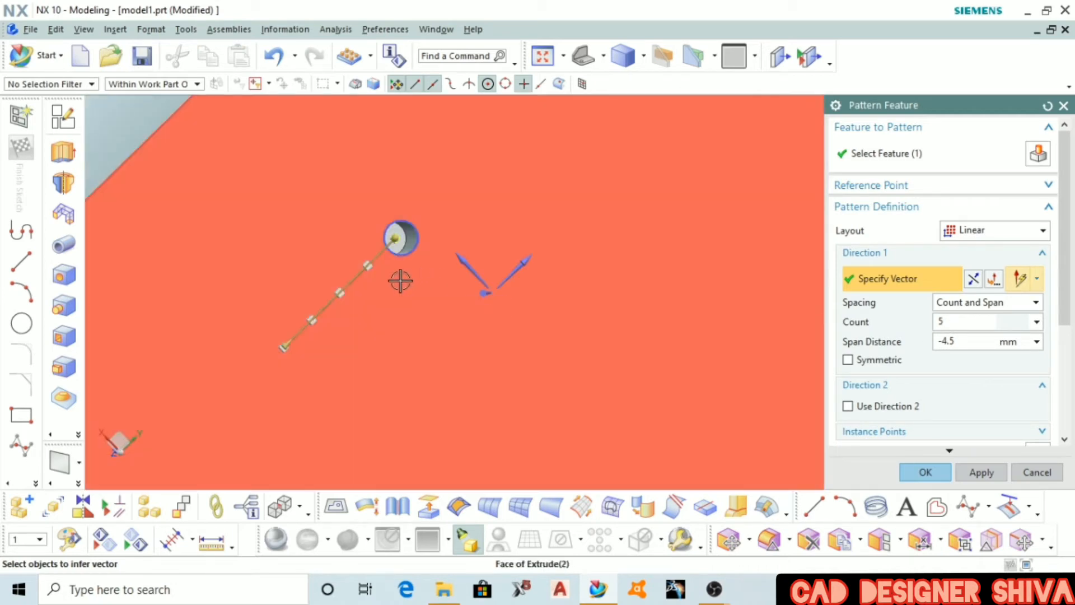
scroll(398, 288, down, 8)
click(975, 475)
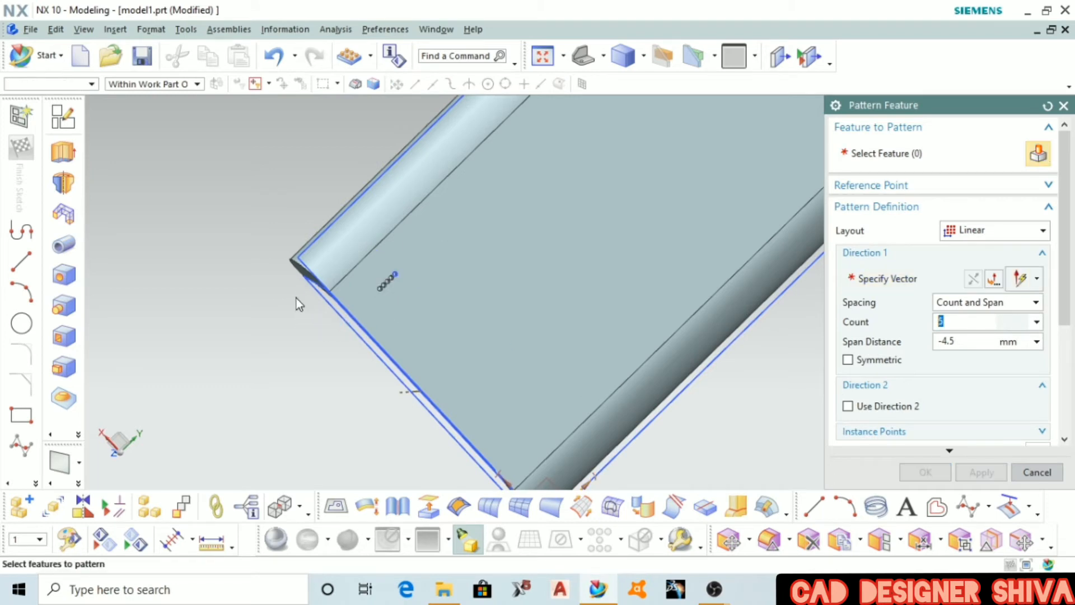
- Examine the patterned row of holes on the plate's back face and leave the pattern command
middle_drag(283, 288, 308, 324)
scroll(470, 303, up, 2)
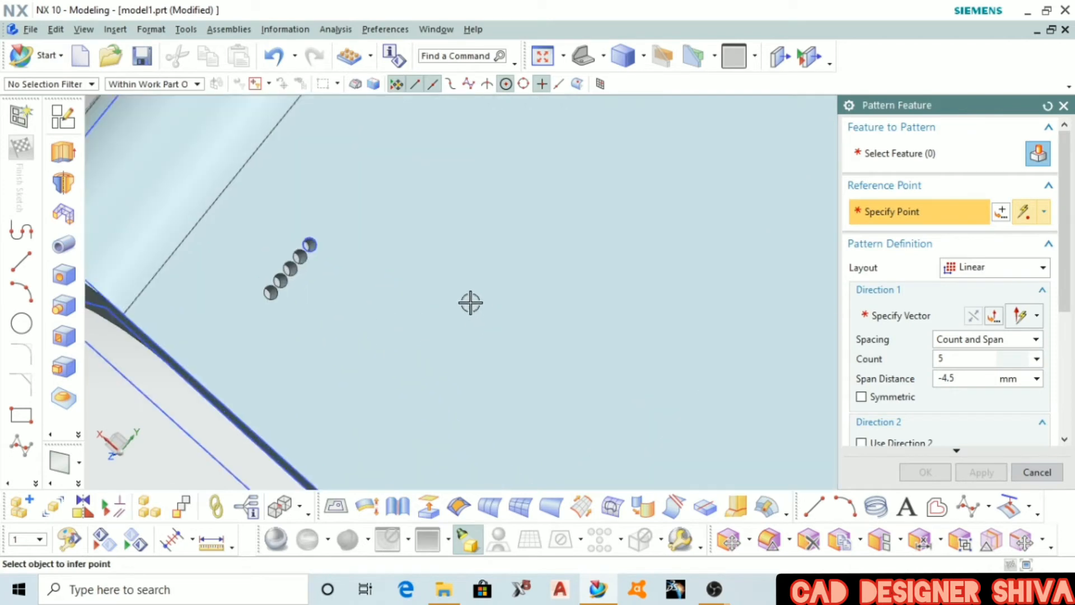
scroll(436, 288, down, 3)
middle_drag(359, 360, 370, 332)
scroll(395, 283, up, 5)
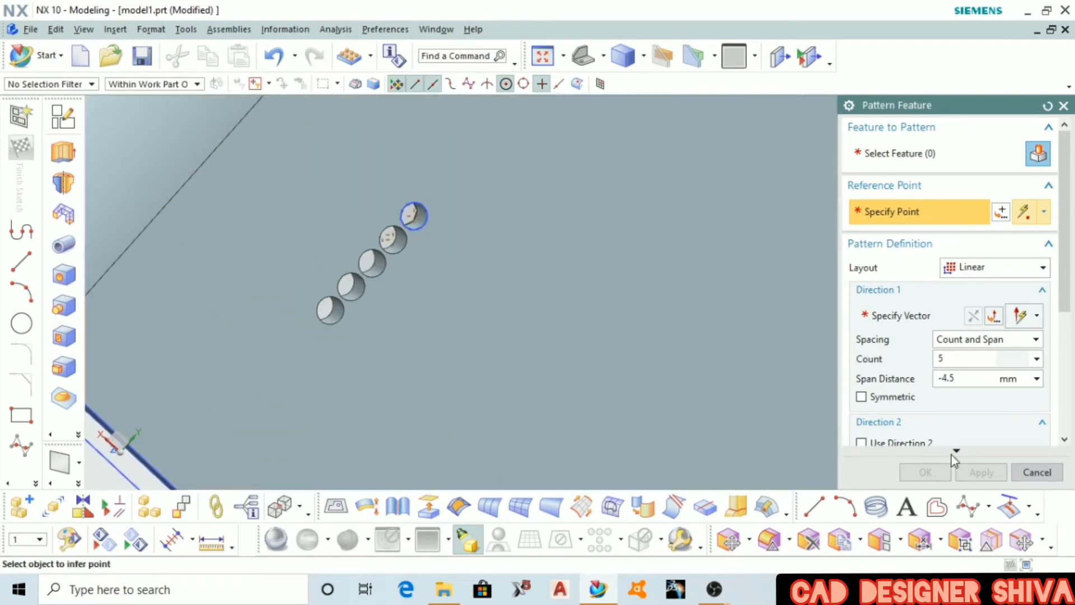
click(1030, 469)
scroll(256, 325, down, 5)
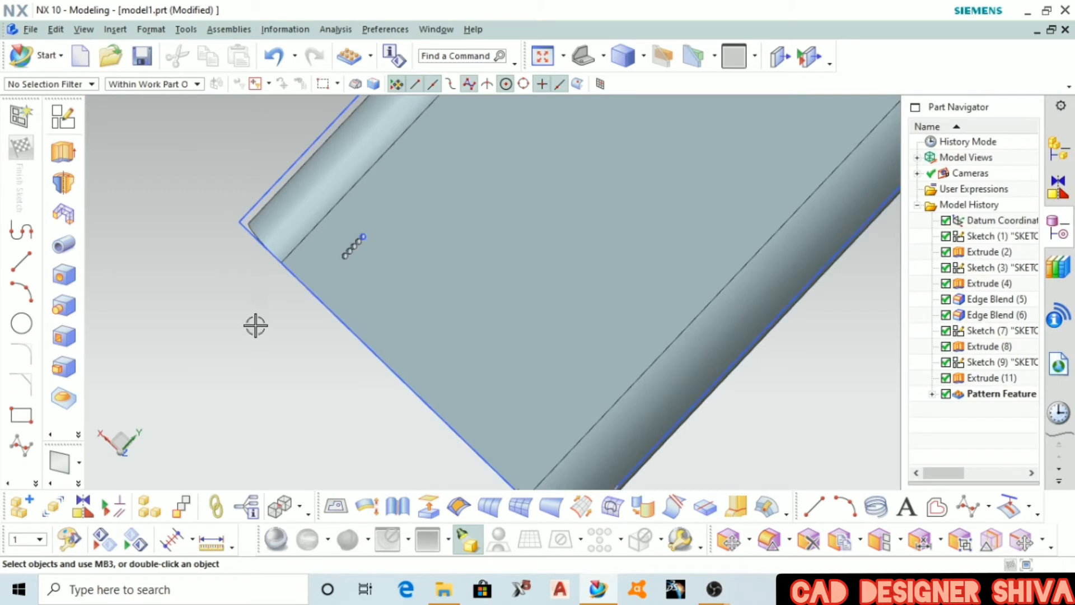
- Start another linear Pattern Feature and select the row of patterned holes plus the original hole extrusion as features to pattern
click(76, 436)
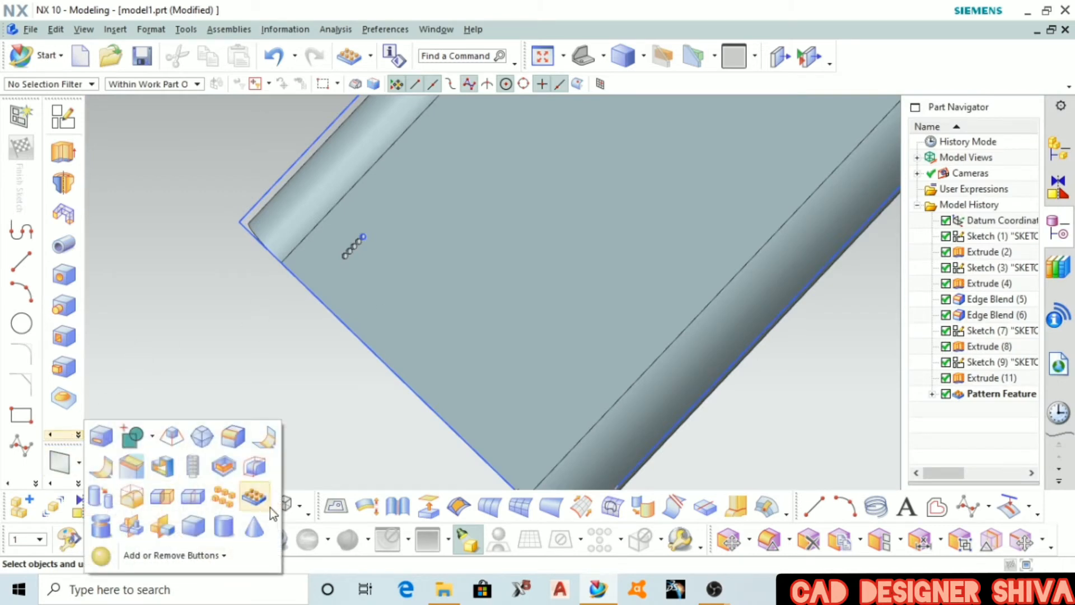
click(229, 501)
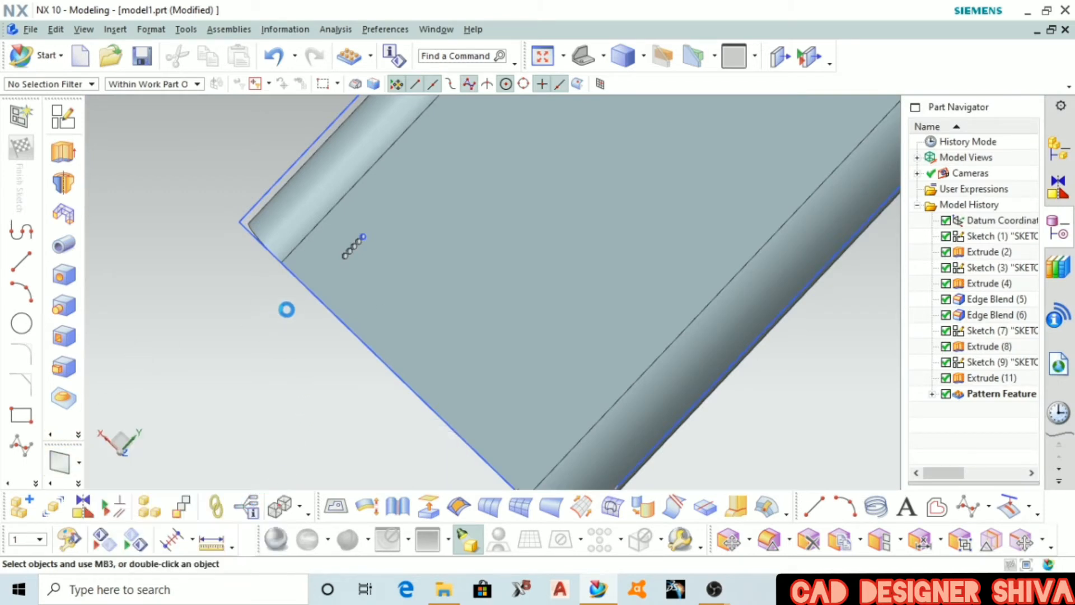
middle_drag(218, 323, 223, 334)
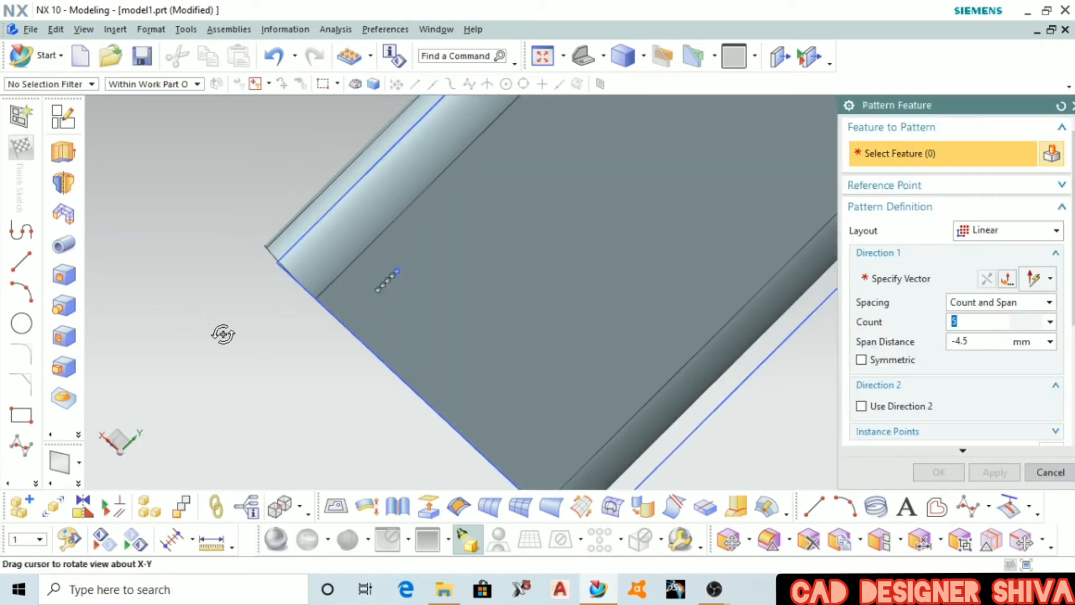
scroll(341, 293, up, 3)
click(461, 264)
scroll(360, 252, down, 3)
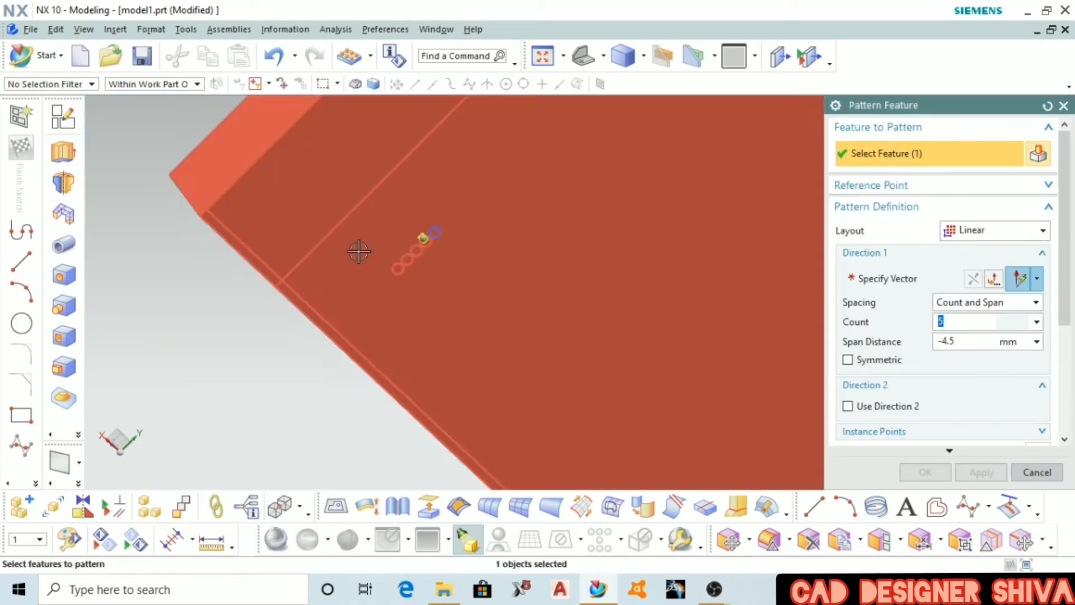
scroll(441, 238, up, 3)
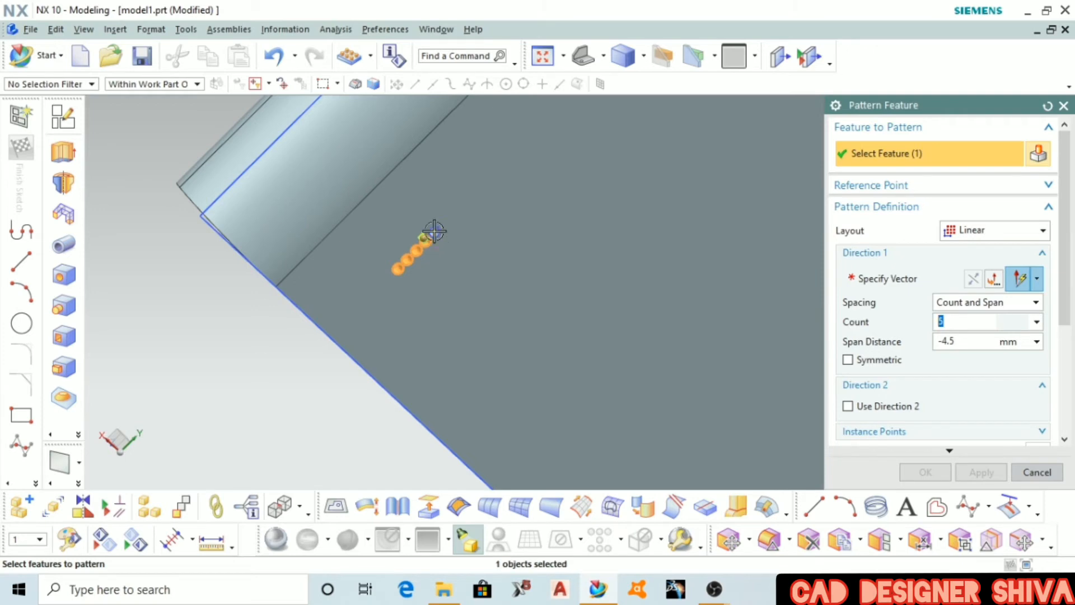
scroll(434, 230, up, 5)
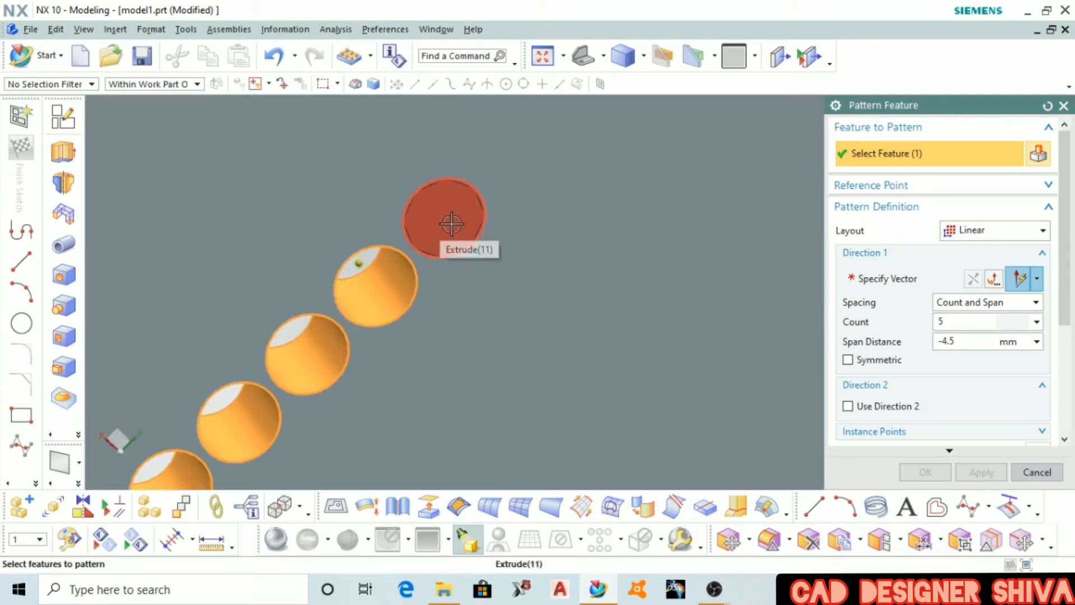
click(452, 235)
scroll(453, 234, down, 6)
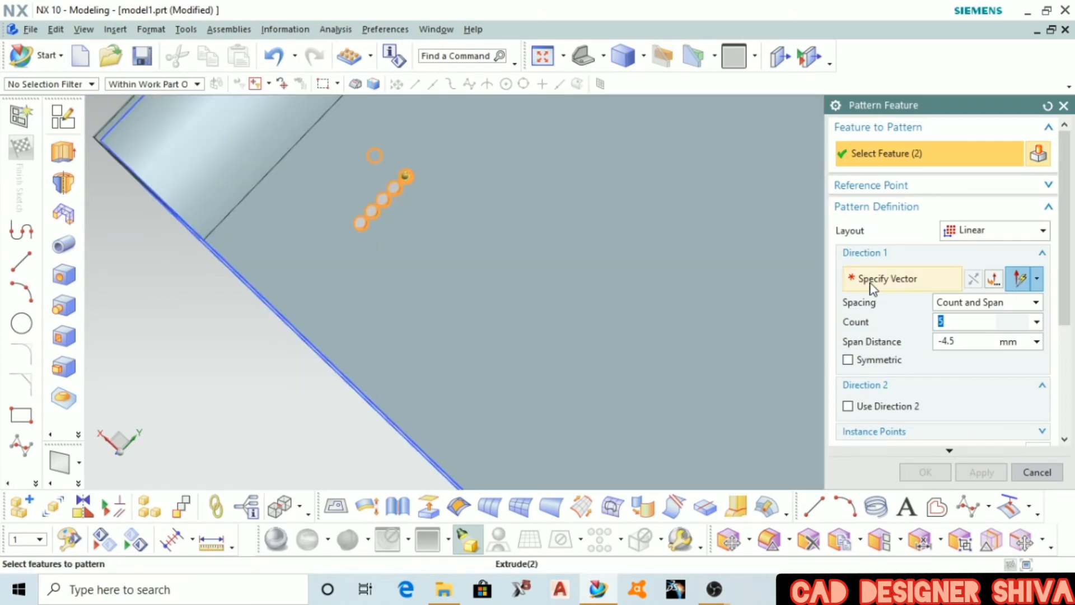
- Pattern the row of holes across the plate along the X-axis with a count of 20 and a span distance of -32 mm
click(879, 279)
click(459, 260)
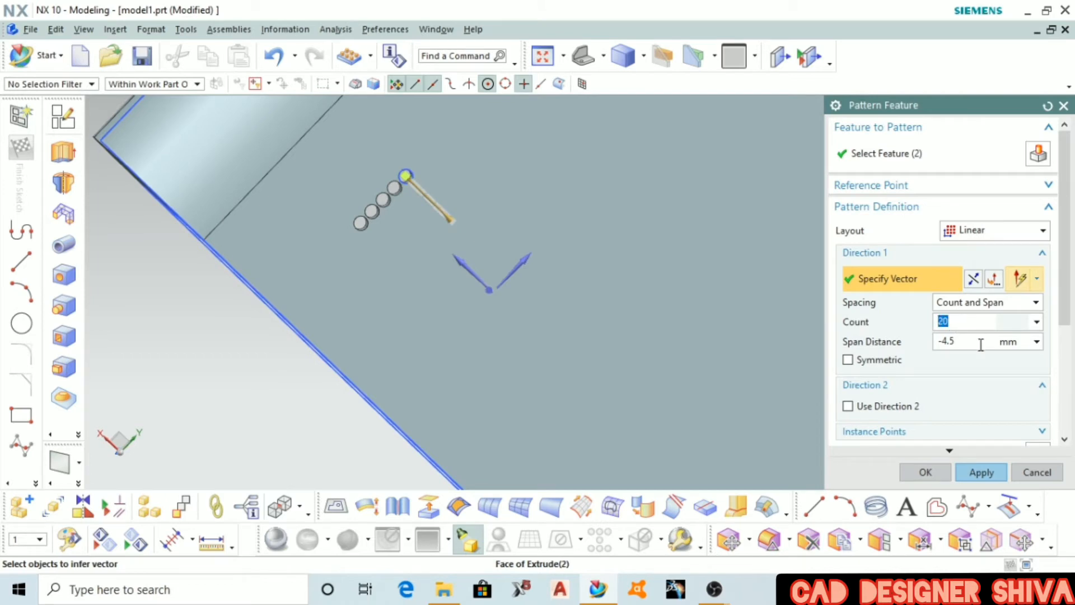
scroll(334, 351, down, 2)
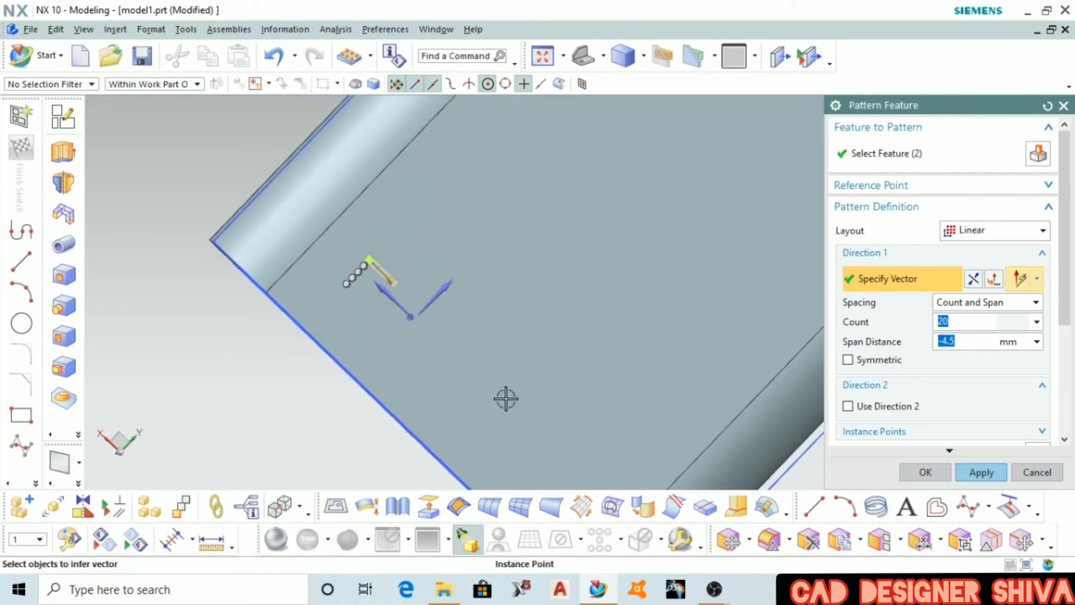
drag(395, 283, 598, 478)
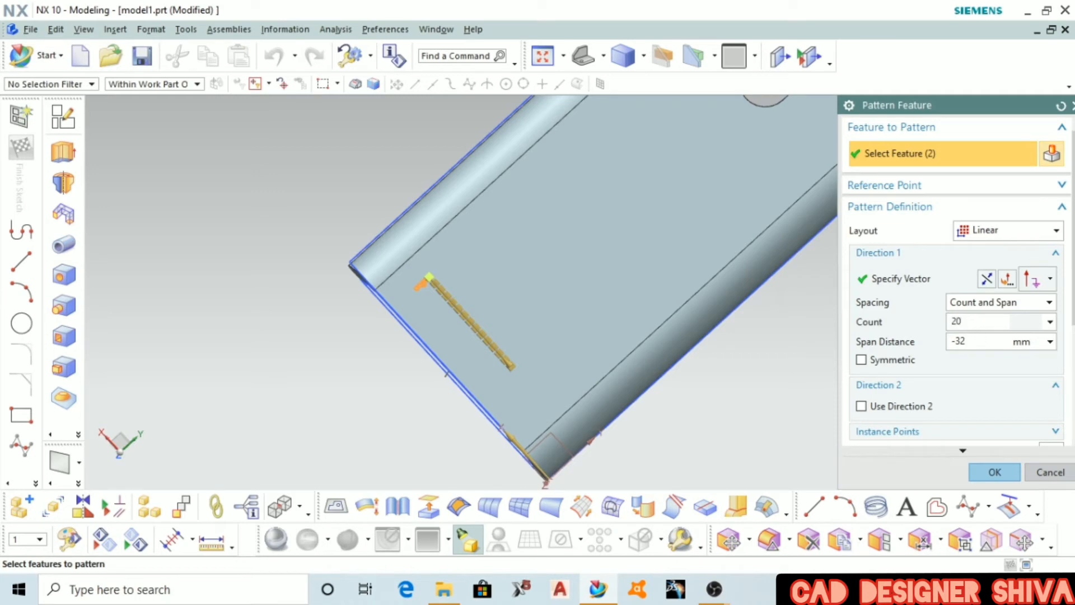
- Set the hole grid's span distance to -40 mm, re-enter its instance count, and accept the pattern changes
double_click(969, 322)
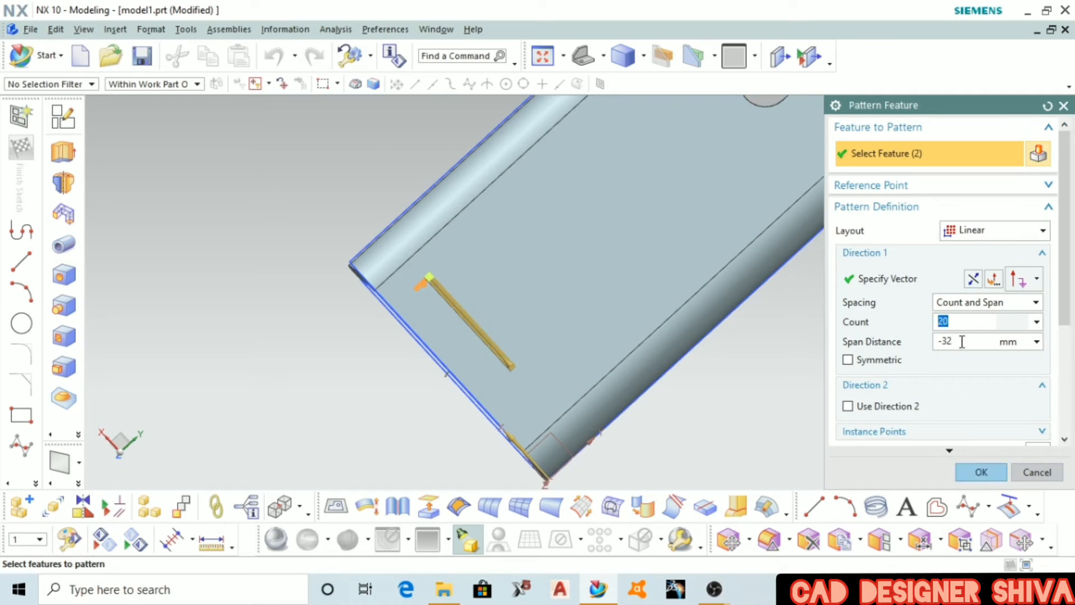
click(962, 341)
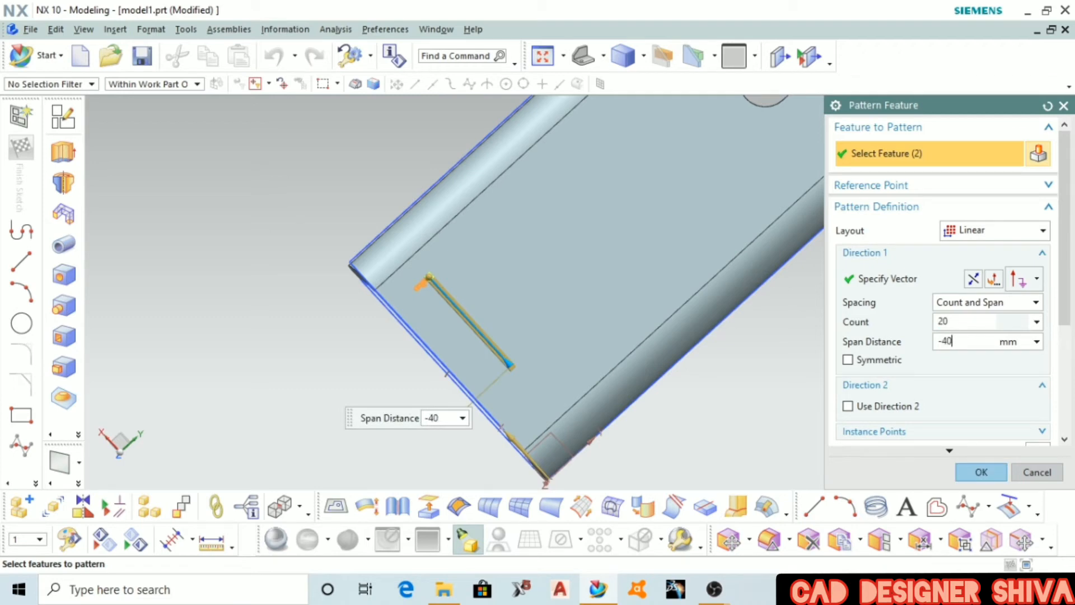
click(960, 322)
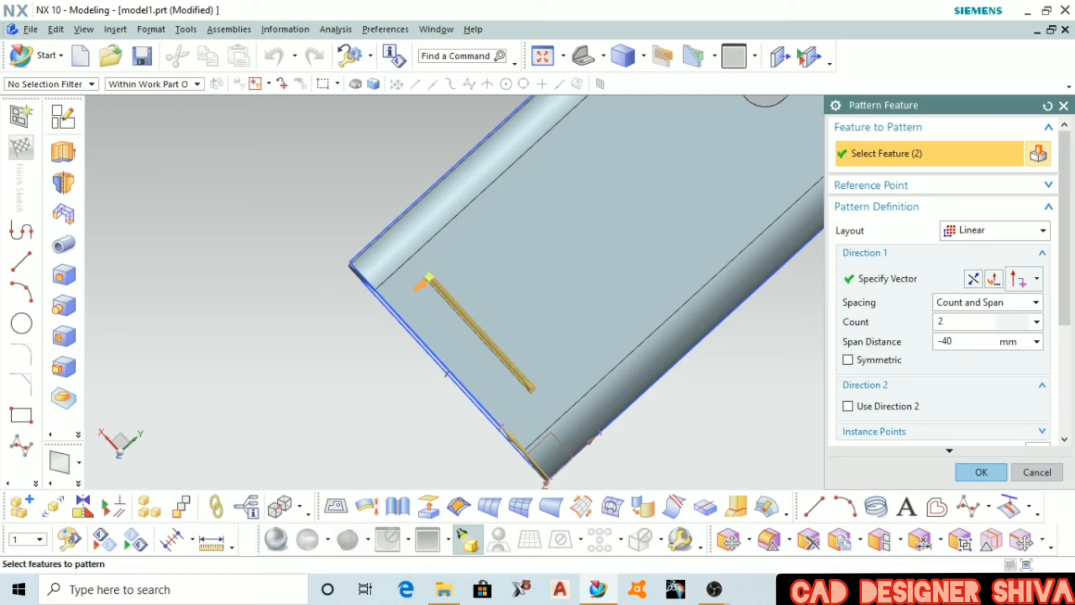
click(985, 471)
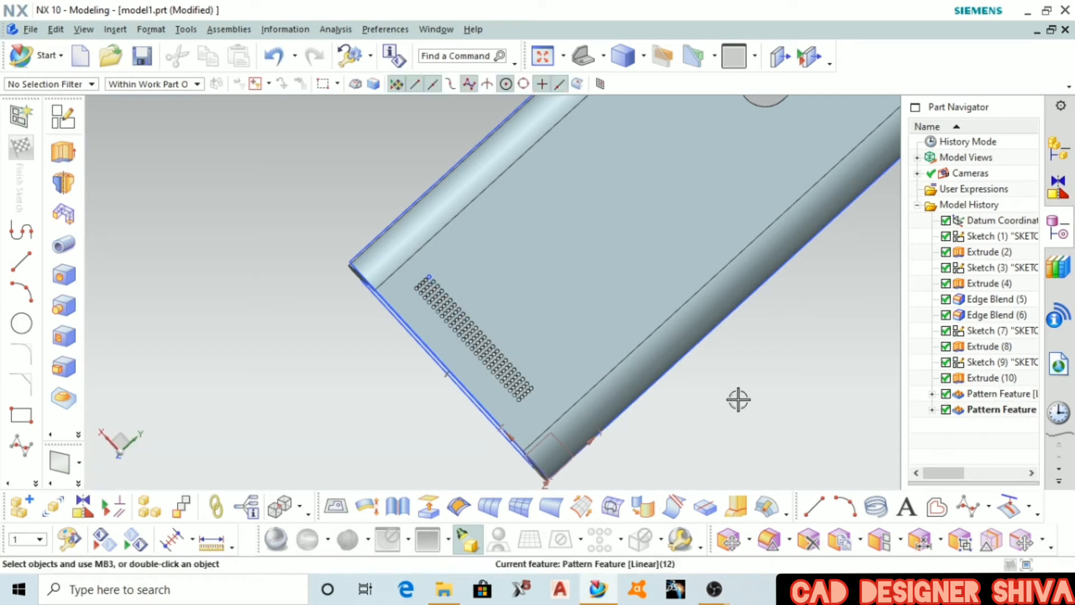
- Start a new sketch on the YZ plane along the long side of the plate
scroll(586, 389, down, 3)
middle_drag(586, 389, 545, 464)
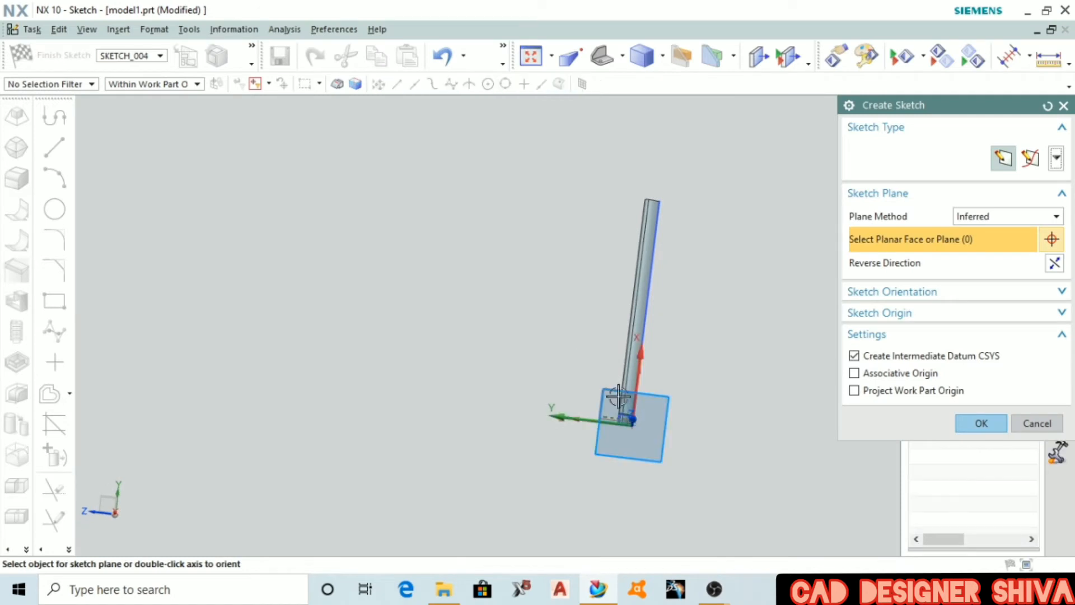
click(610, 395)
click(973, 424)
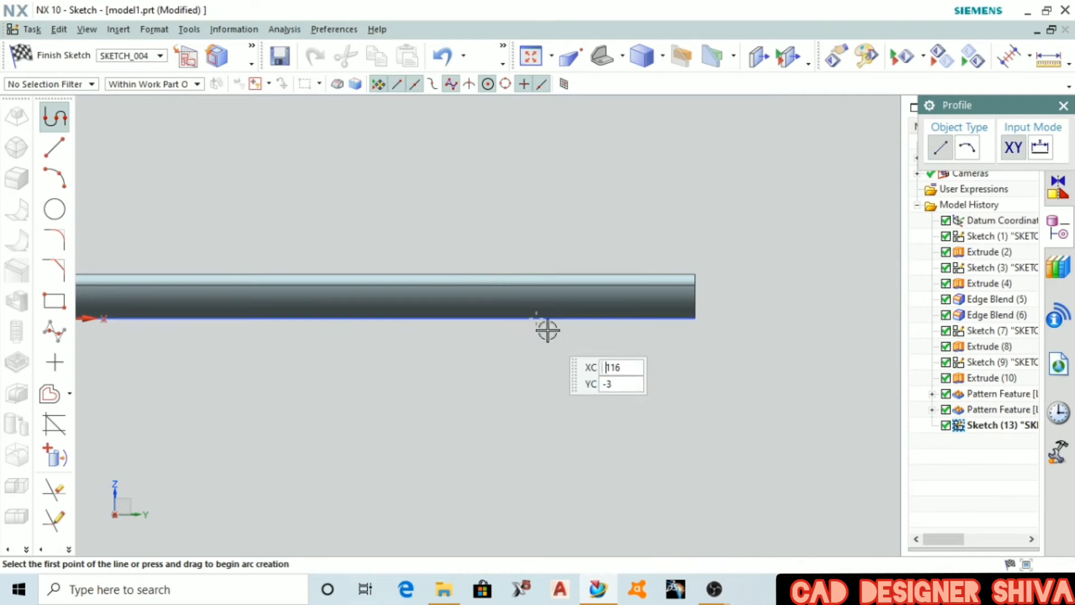
- Sketch a rectangle about 47 mm wide and 3 mm high within the side face, near its far end
click(54, 301)
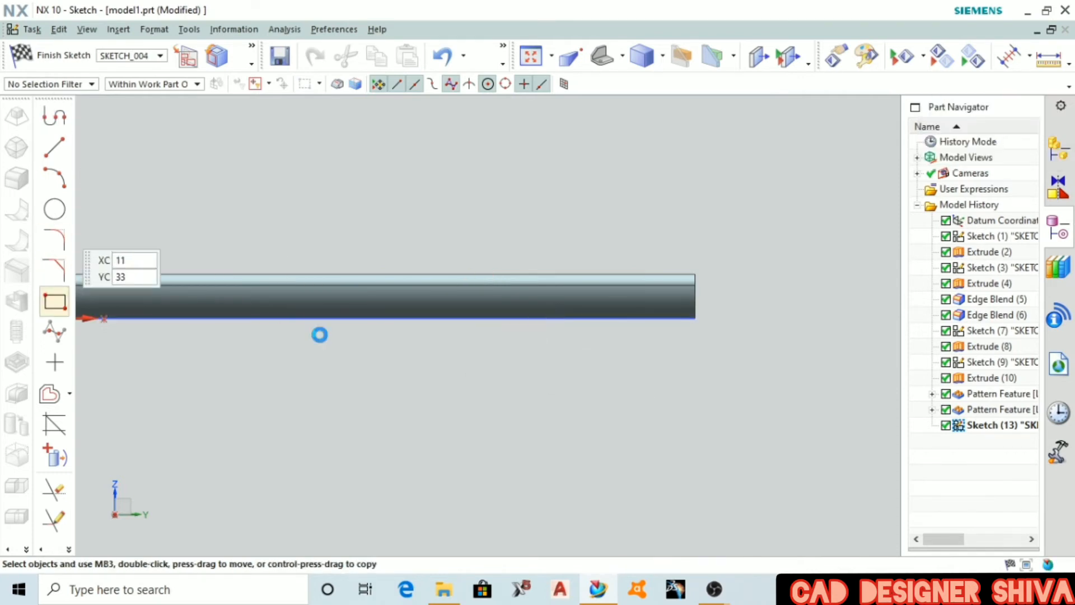
click(448, 297)
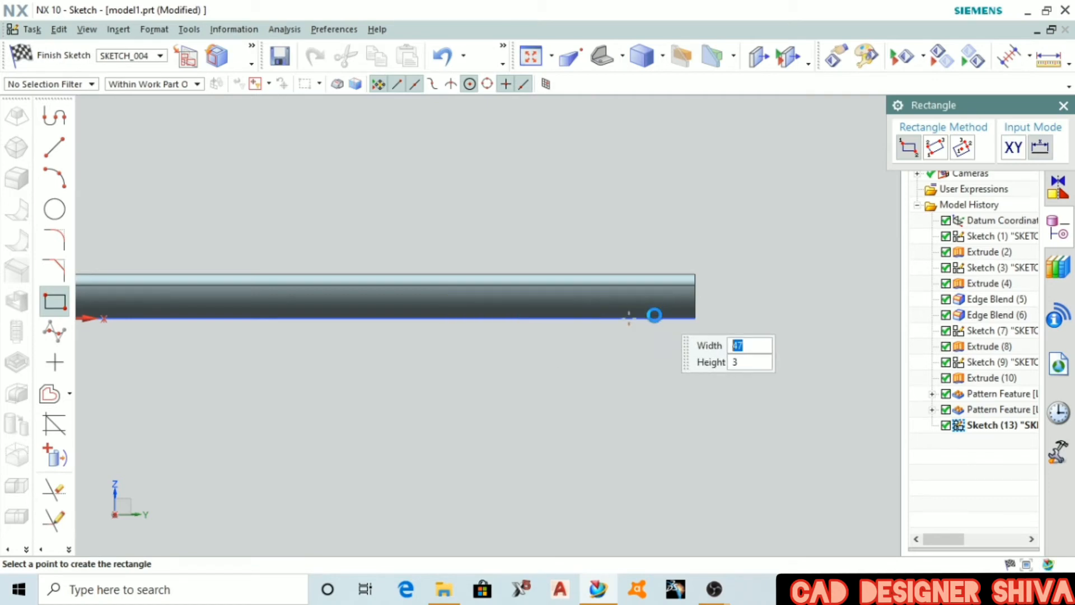
click(654, 315)
key(Escape)
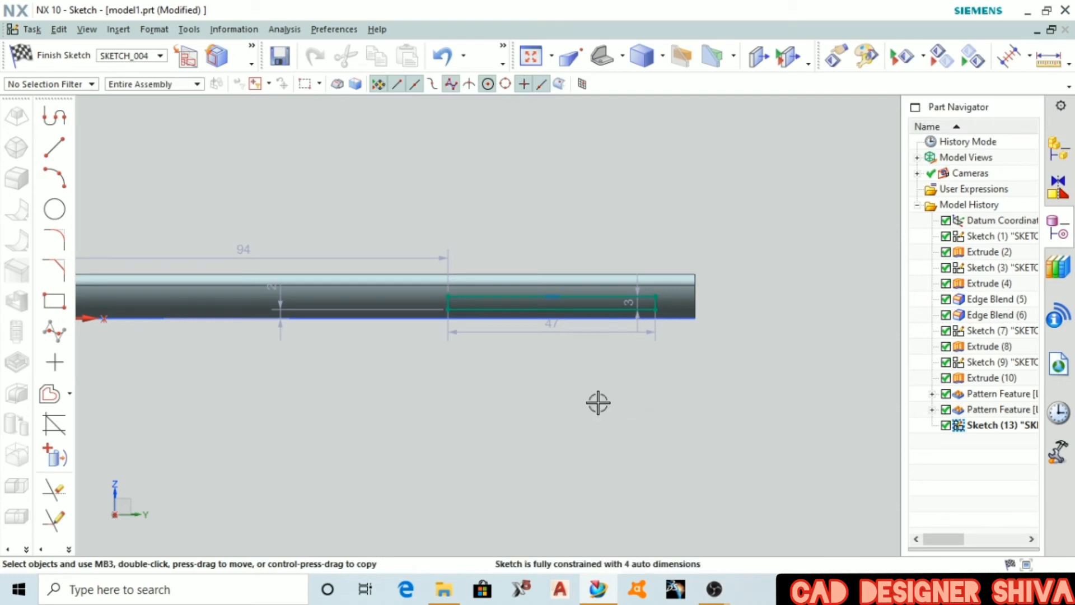
- Sketch a vertical line about 36 mm long crossing the rectangle near its middle
click(54, 149)
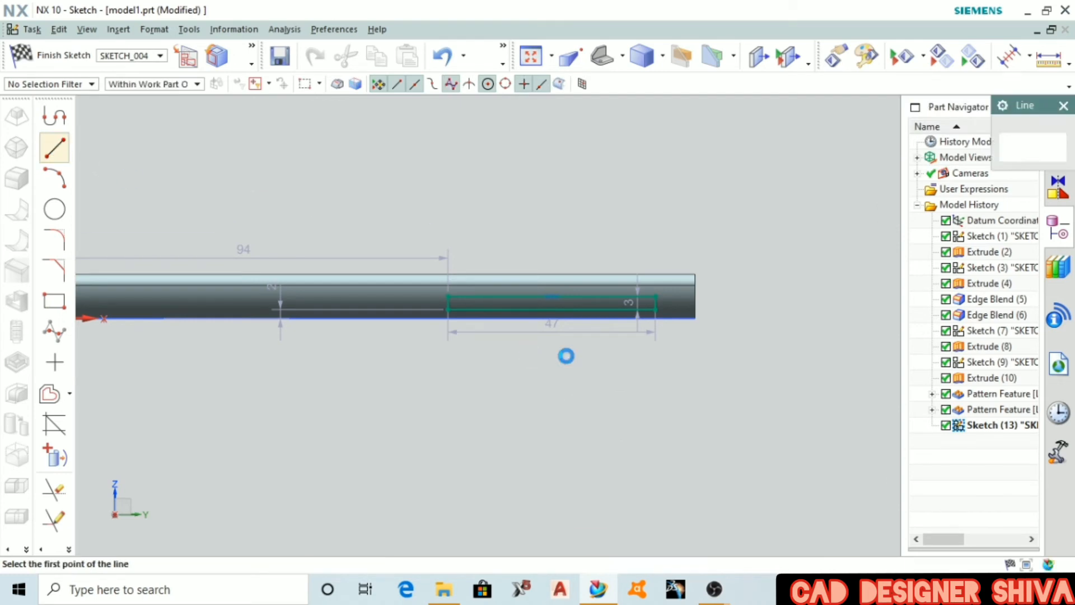
click(548, 235)
click(547, 392)
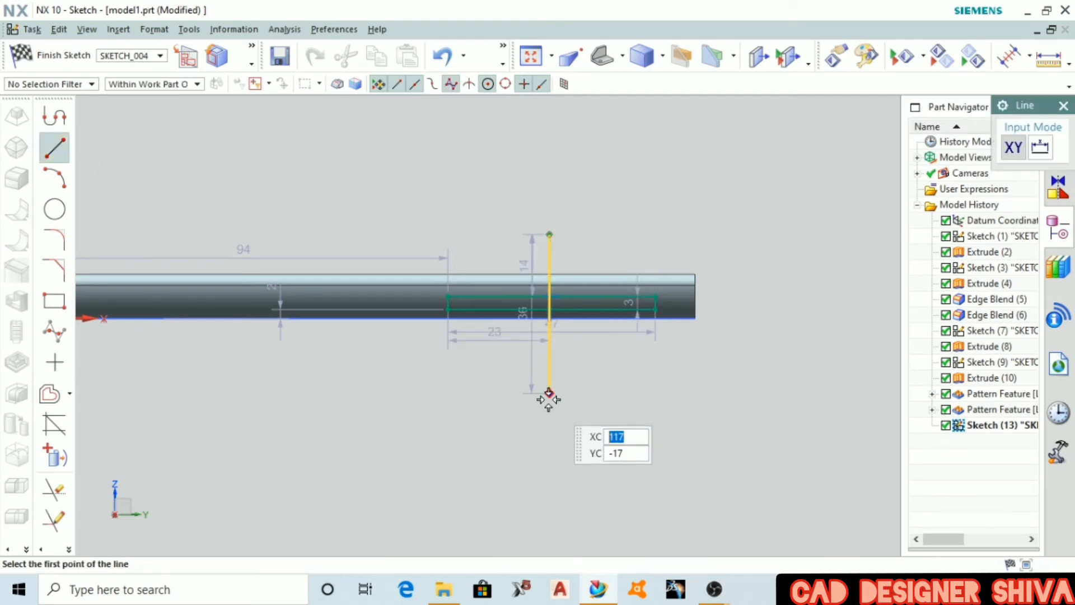
key(Escape)
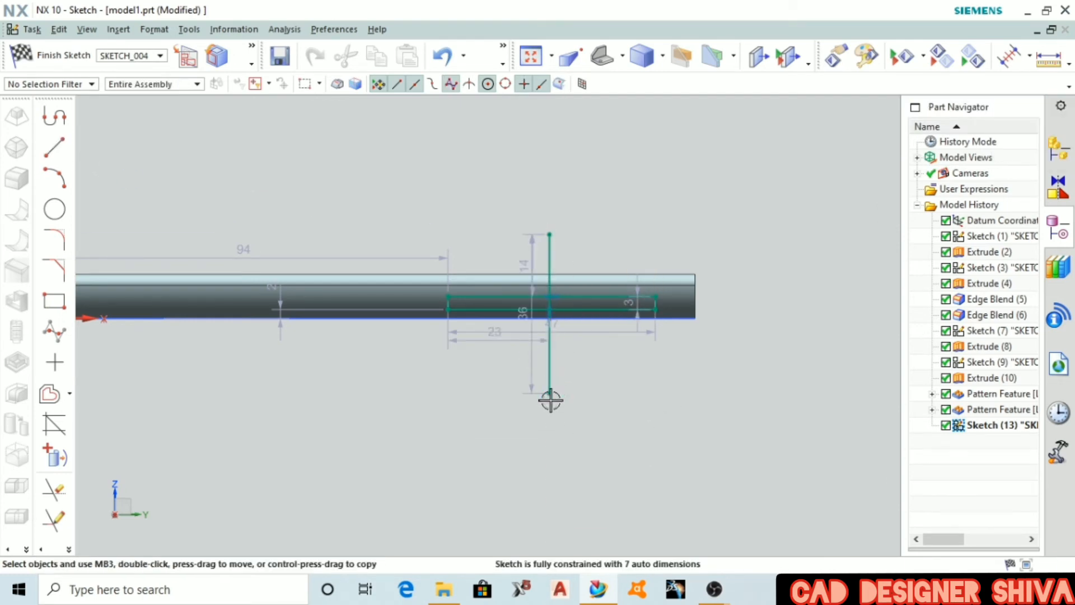
- Offset the vertical line by 2 mm within the rectangle's span using Offset Curve
click(69, 550)
click(94, 554)
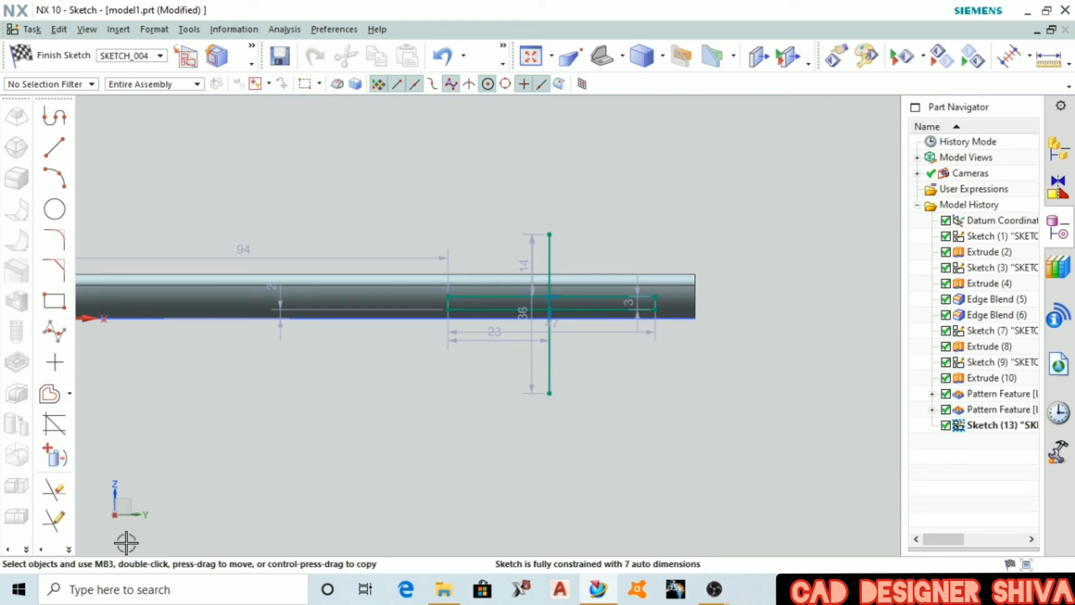
click(49, 394)
click(549, 366)
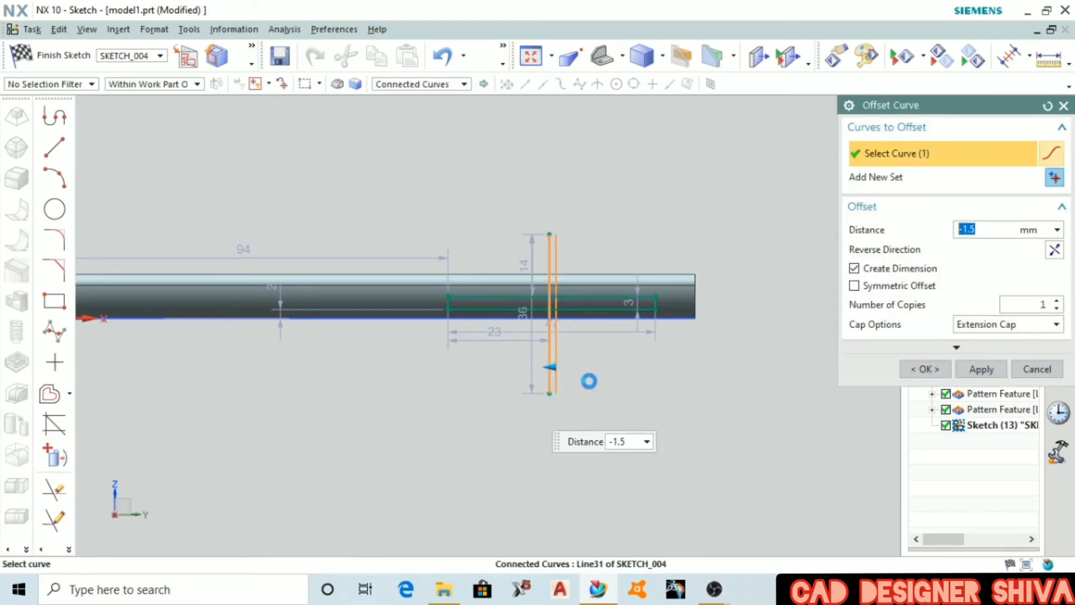
text(2)
key(Return)
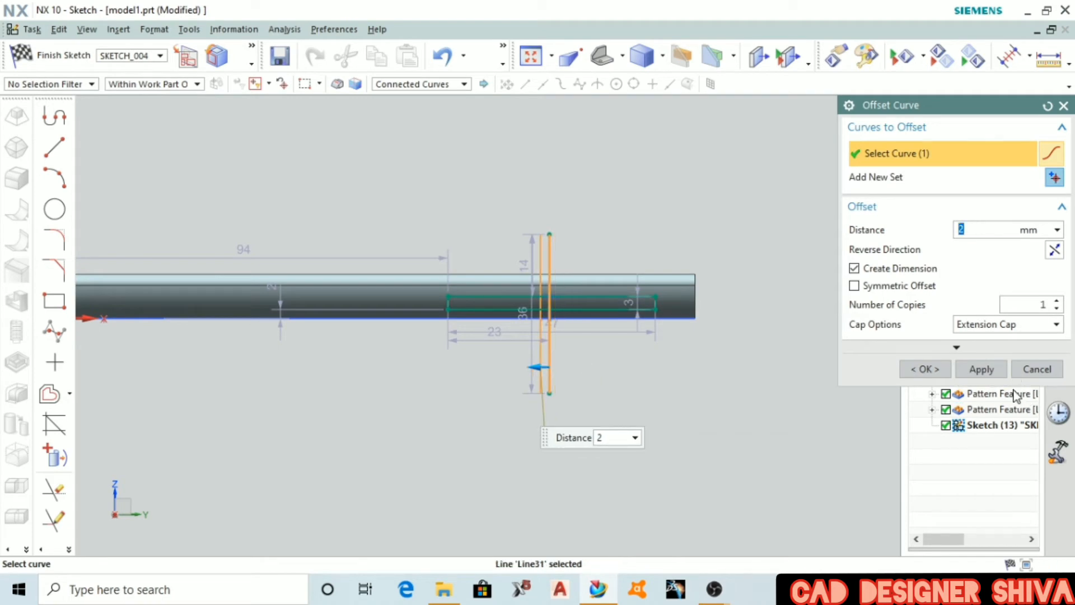
click(913, 367)
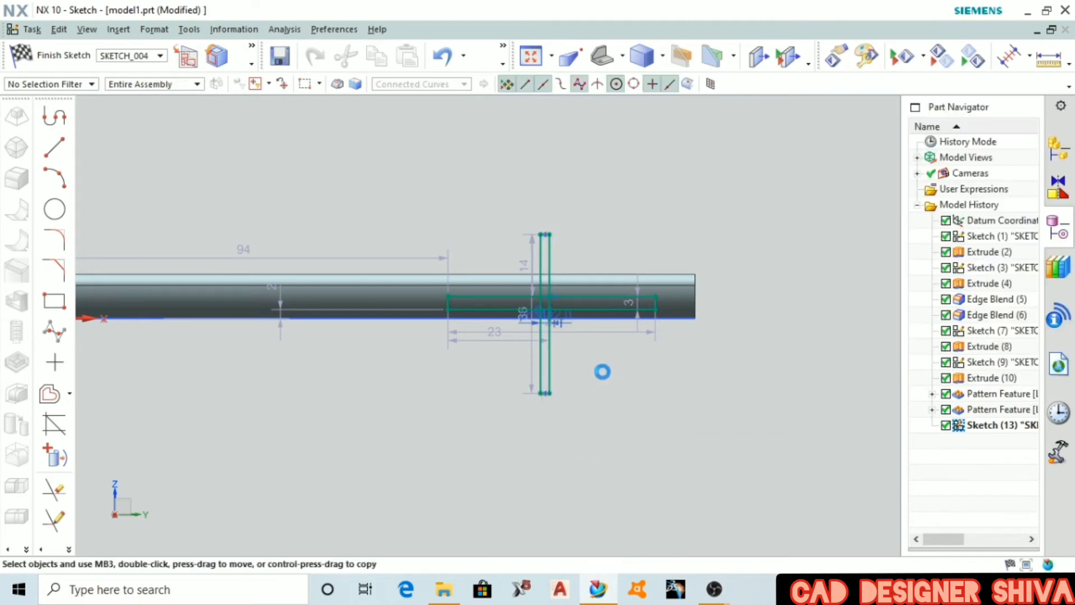
- Trim the portions of both vertical lines that extend above and below the rectangle
key(t)
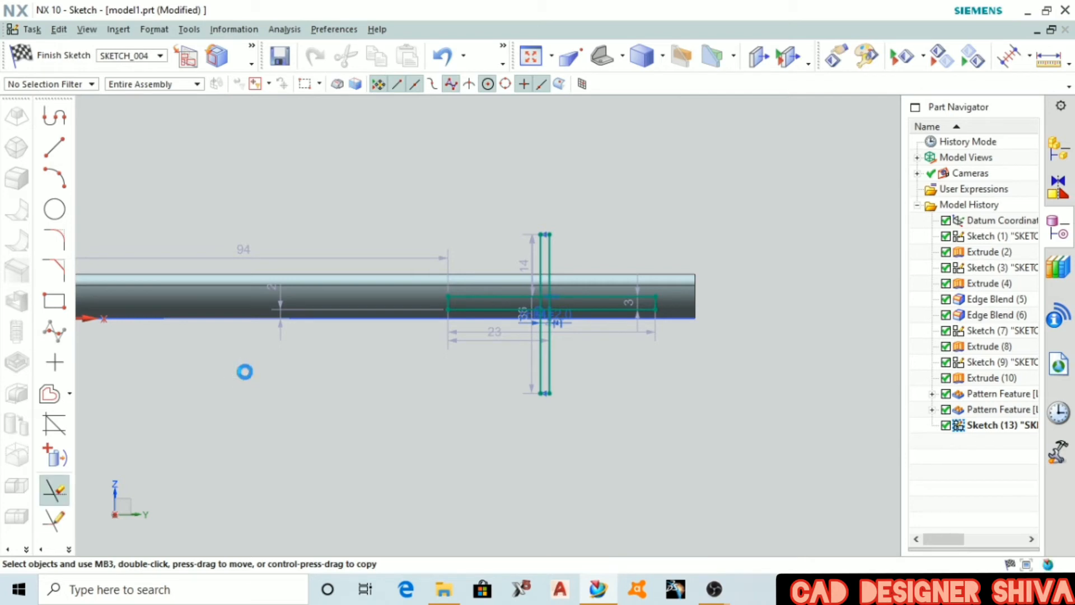
scroll(549, 306, up, 5)
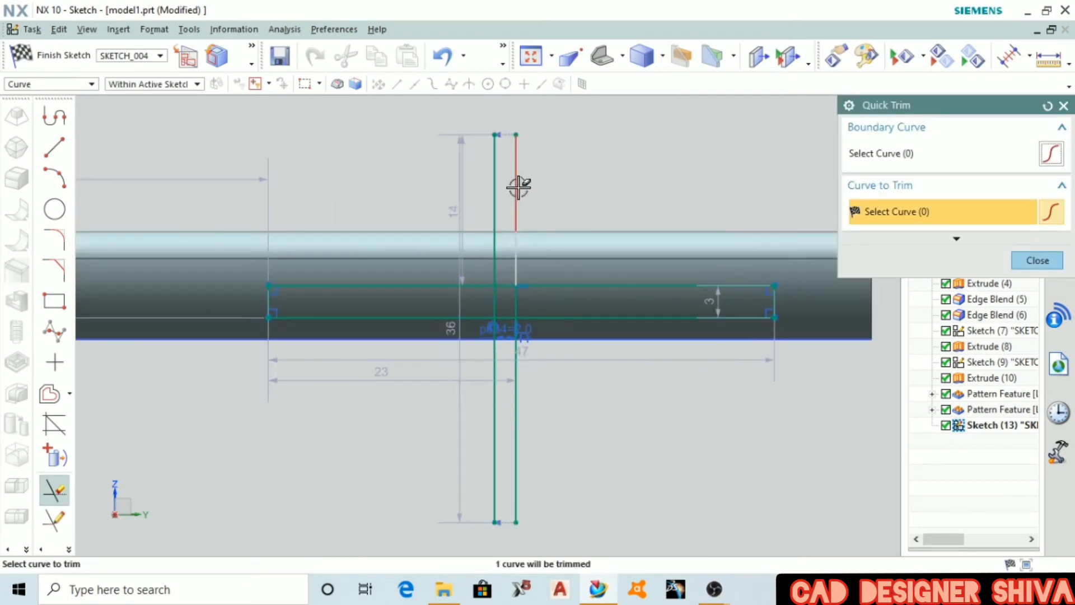
click(495, 180)
click(516, 233)
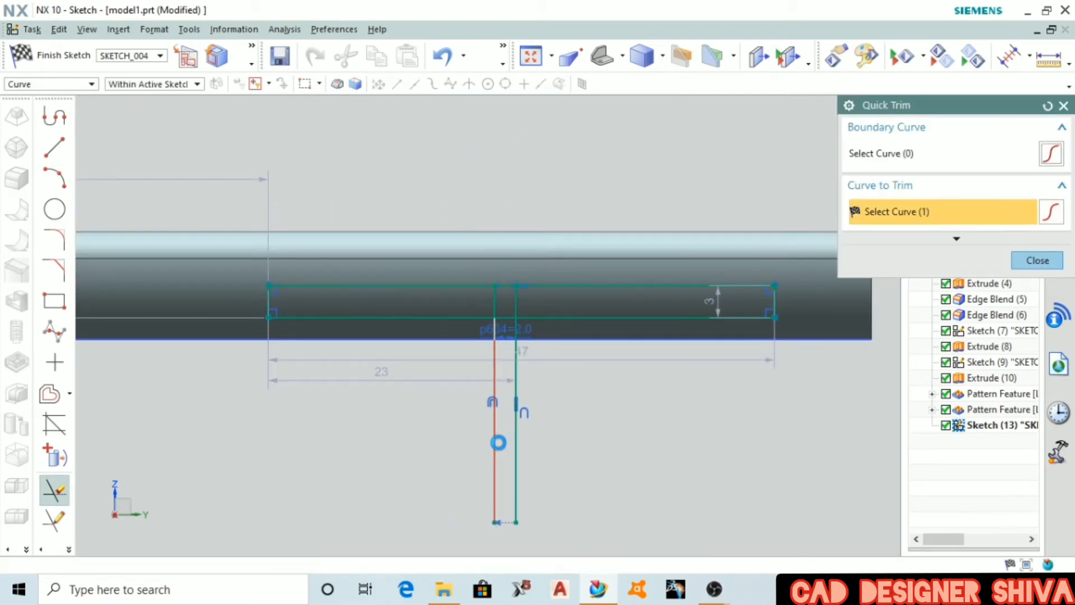
click(495, 443)
click(514, 442)
- Trim the rectangle's horizontal edges between the two vertical lines, splitting it into two separate slots
scroll(504, 336, up, 3)
scroll(497, 343, down, 2)
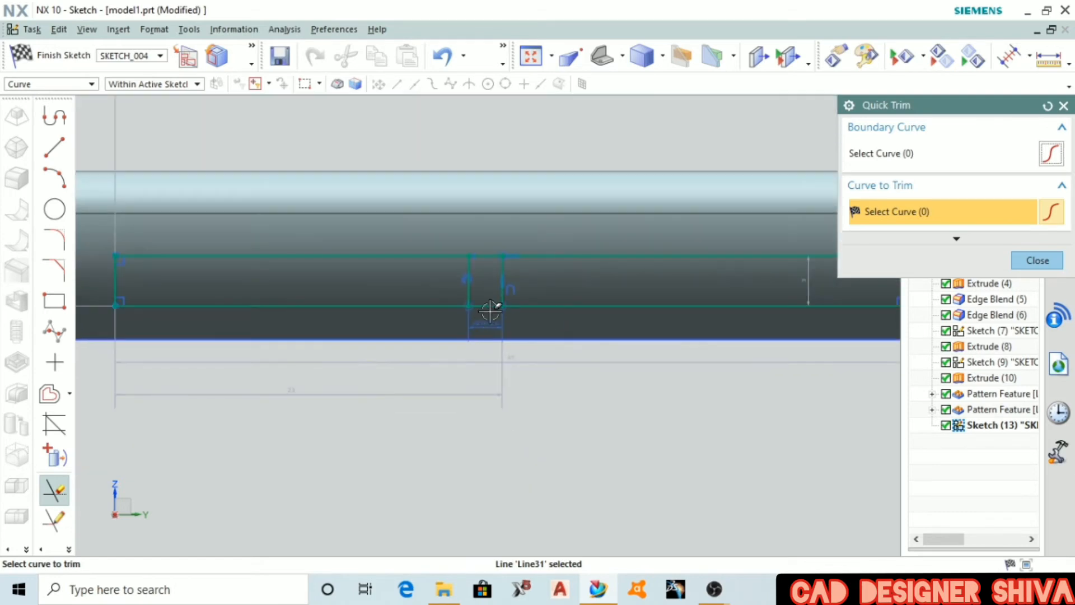
click(487, 305)
click(487, 256)
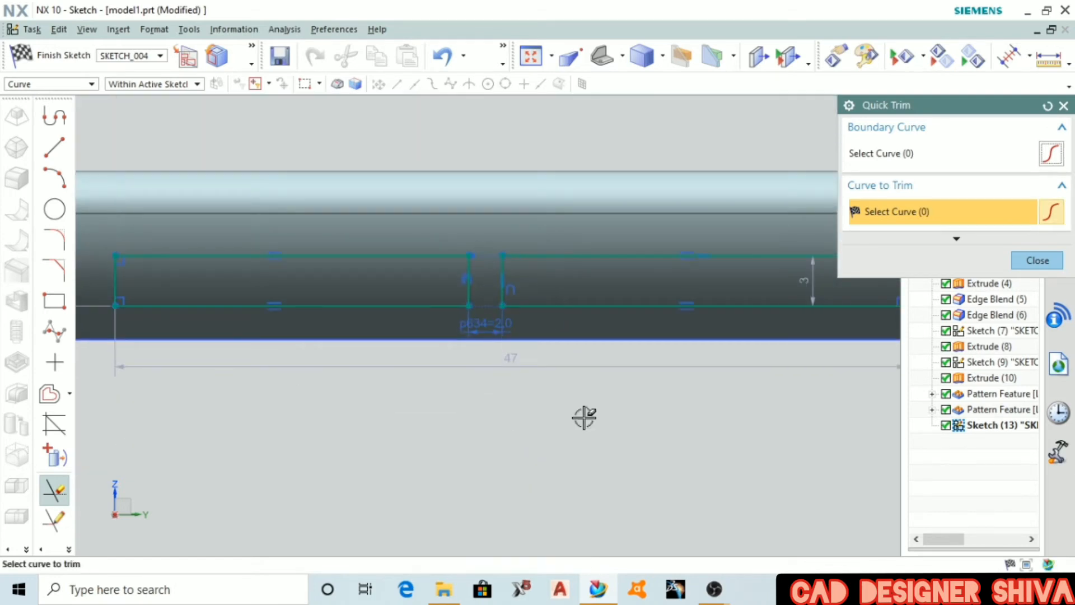
key(Escape)
- Remove the offset constraint between the two short vertical lines and finish the sketch
click(478, 314)
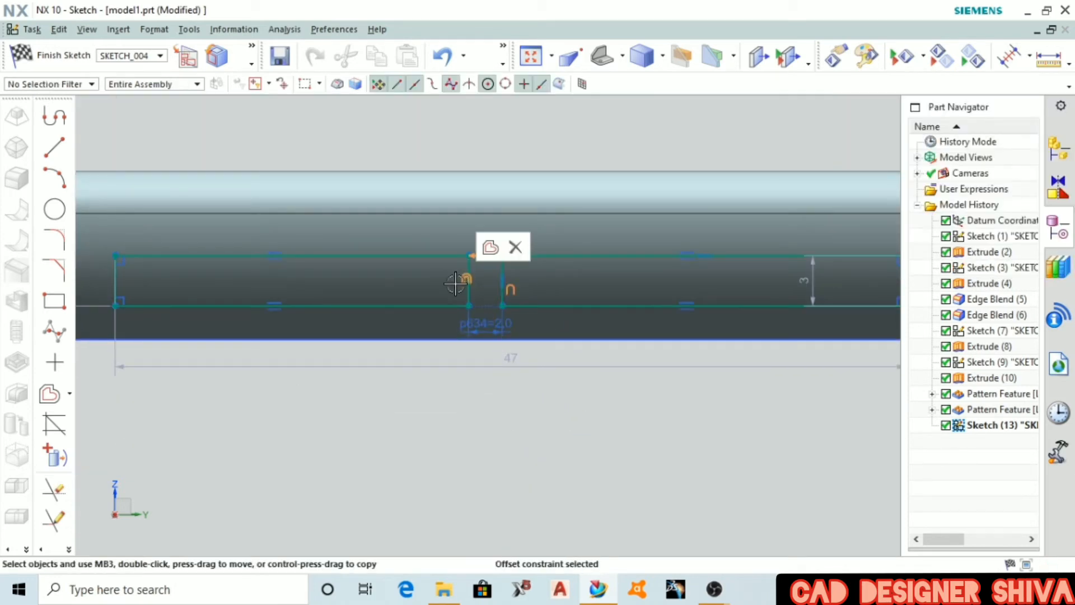
key(Escape)
scroll(583, 420, down, 4)
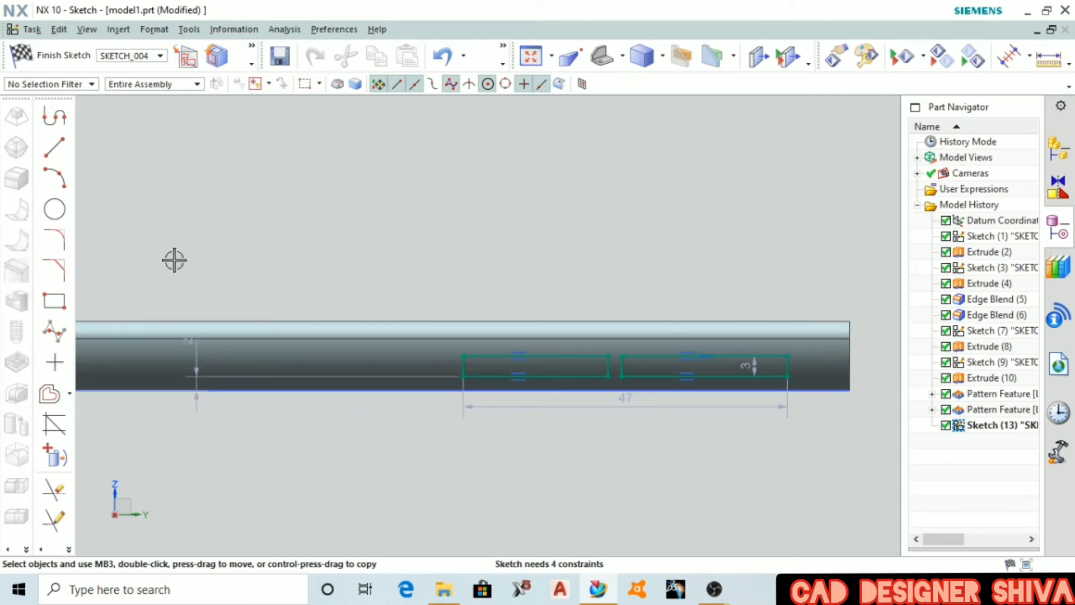
key(ctrl+q)
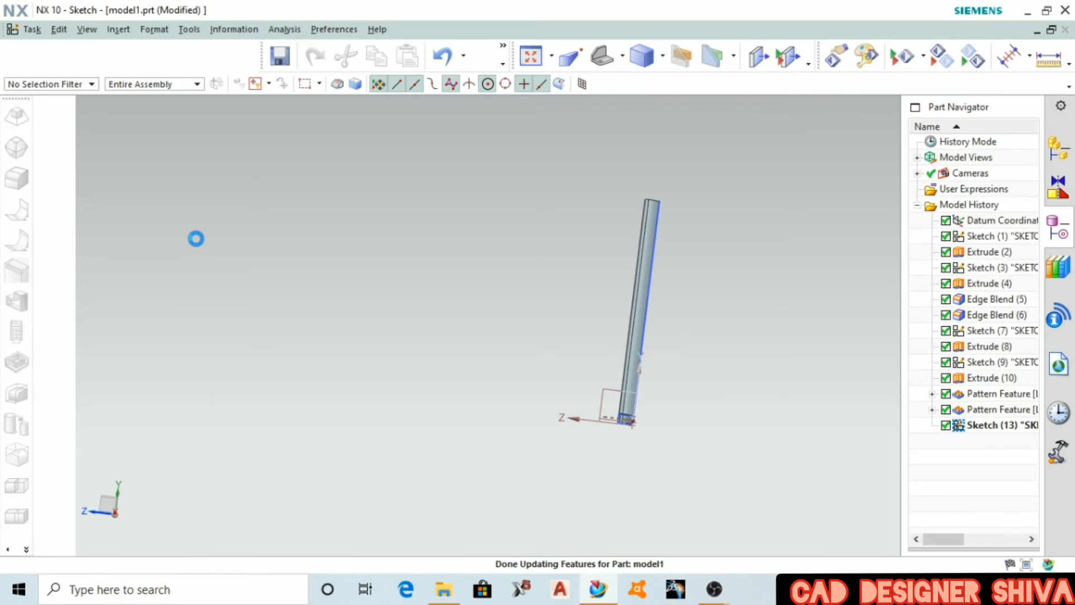
mouse_move(243, 284)
middle_down()
mouse_move(355, 281)
mouse_move(444, 243)
mouse_move(329, 281)
mouse_move(322, 270)
middle_up()
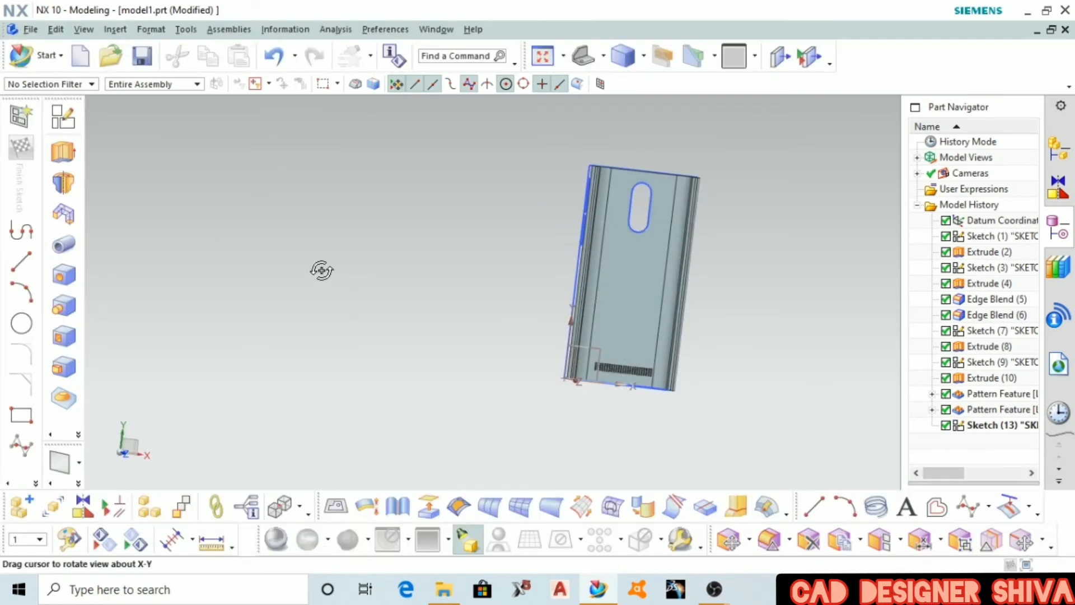
- Cut the two side button slots by extruding their sketch with Subtract, setting the end distance to 9 mm
key(z)
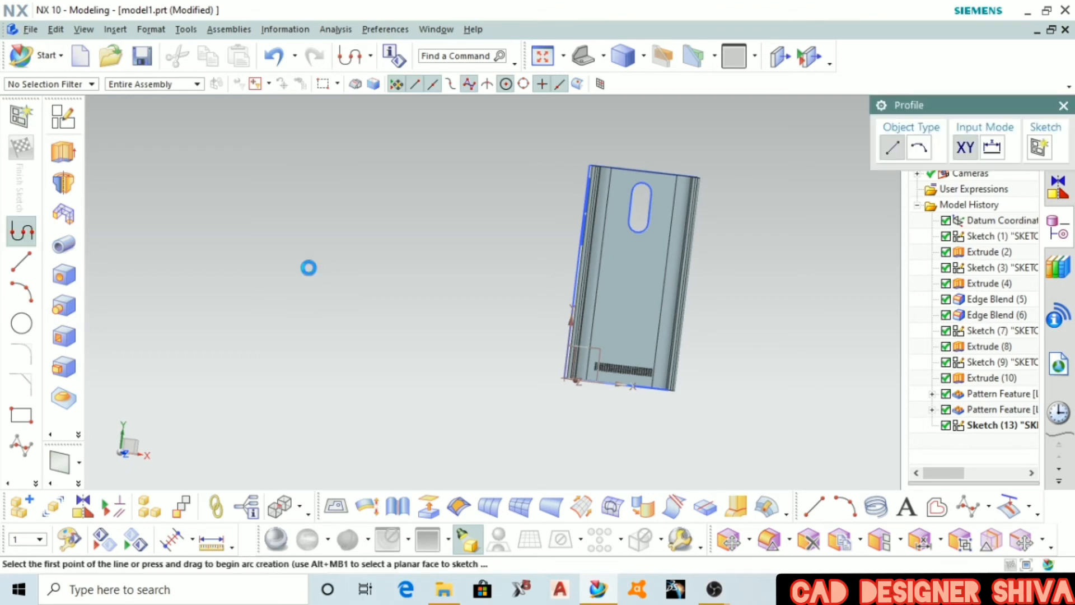
key(ctrl+q)
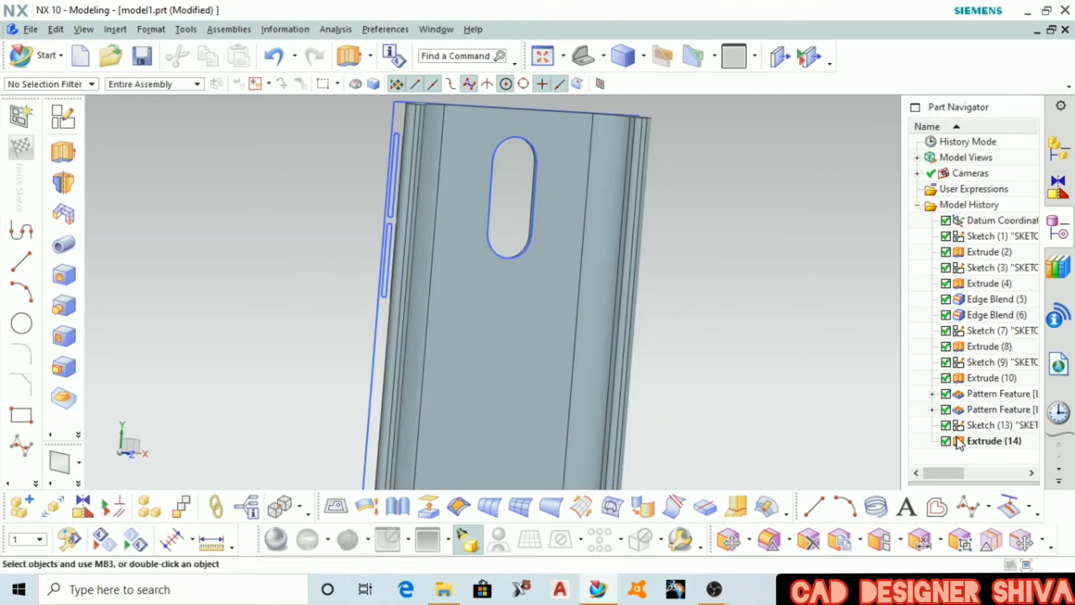
double_click(959, 442)
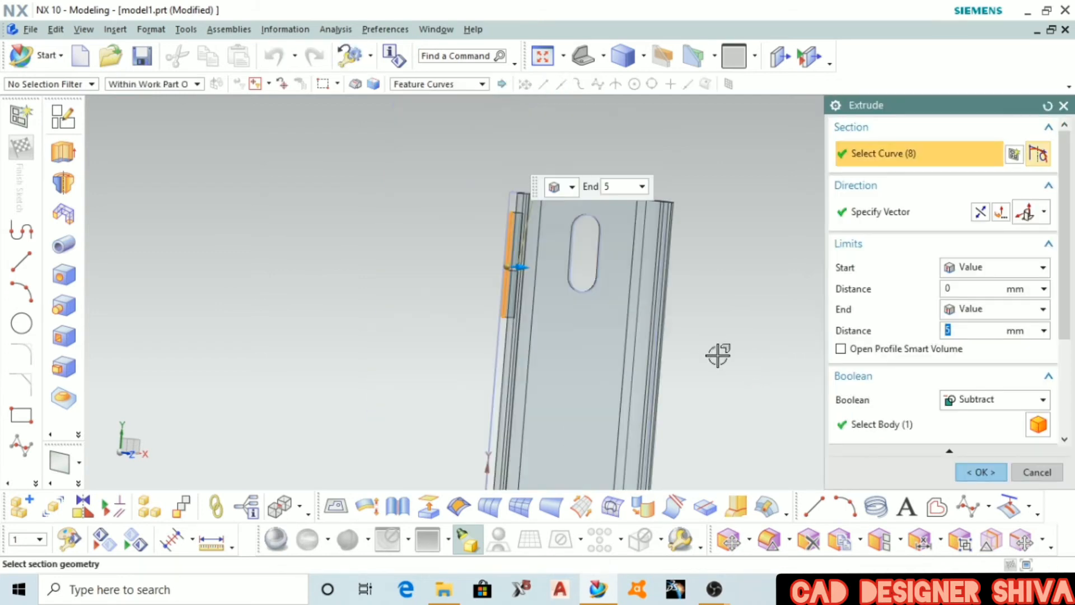
scroll(710, 353, up, 5)
middle_drag(362, 271, 341, 302)
scroll(354, 275, down, 5)
scroll(512, 257, down, 3)
middle_drag(511, 257, 502, 275)
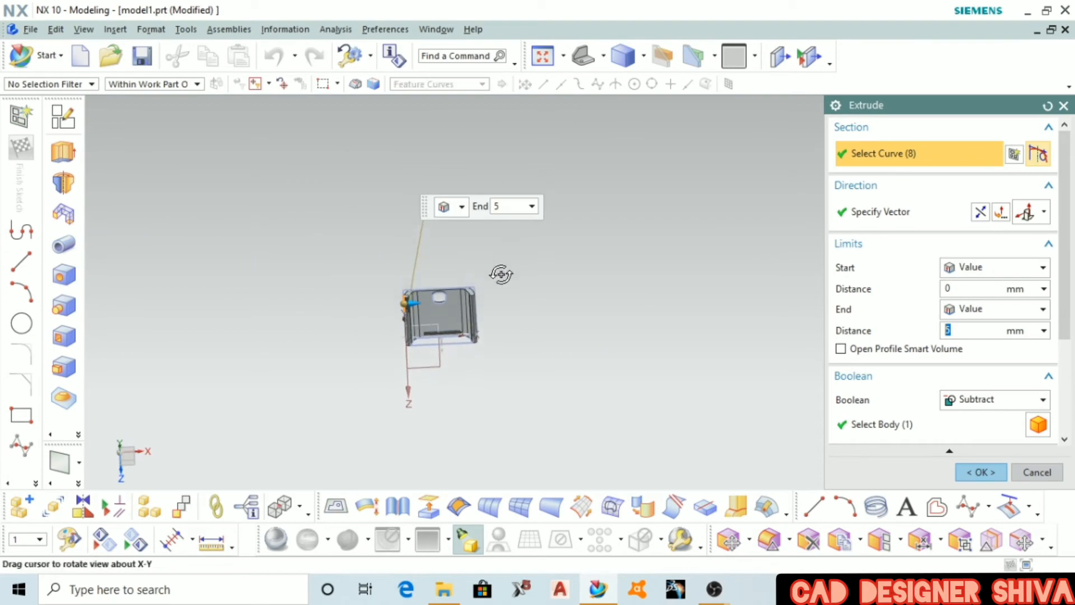
scroll(403, 322, up, 6)
drag(381, 253, 398, 253)
click(977, 472)
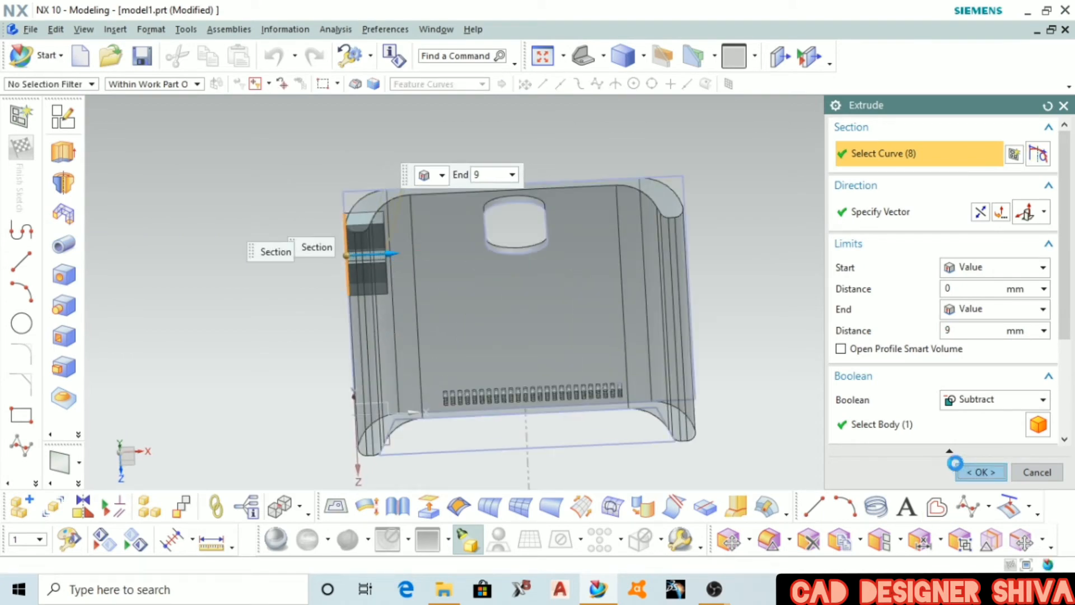
- Start a sketch on the datum YZ plane and draw a 14 × 3.5 mm rectangle on the side wall, about 89 mm along its length
middle_drag(805, 391, 724, 288)
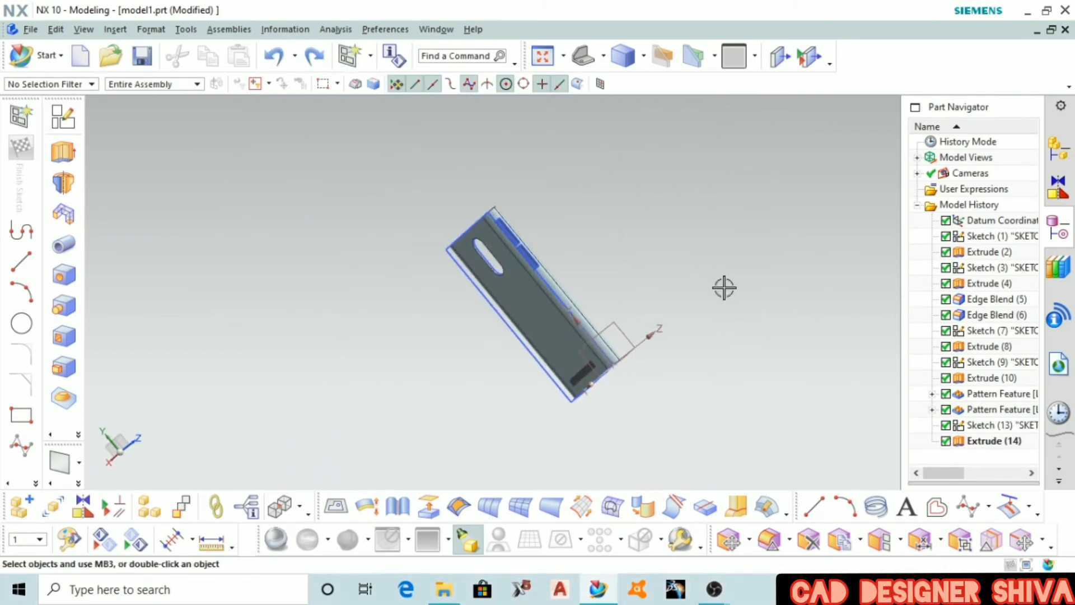
click(65, 118)
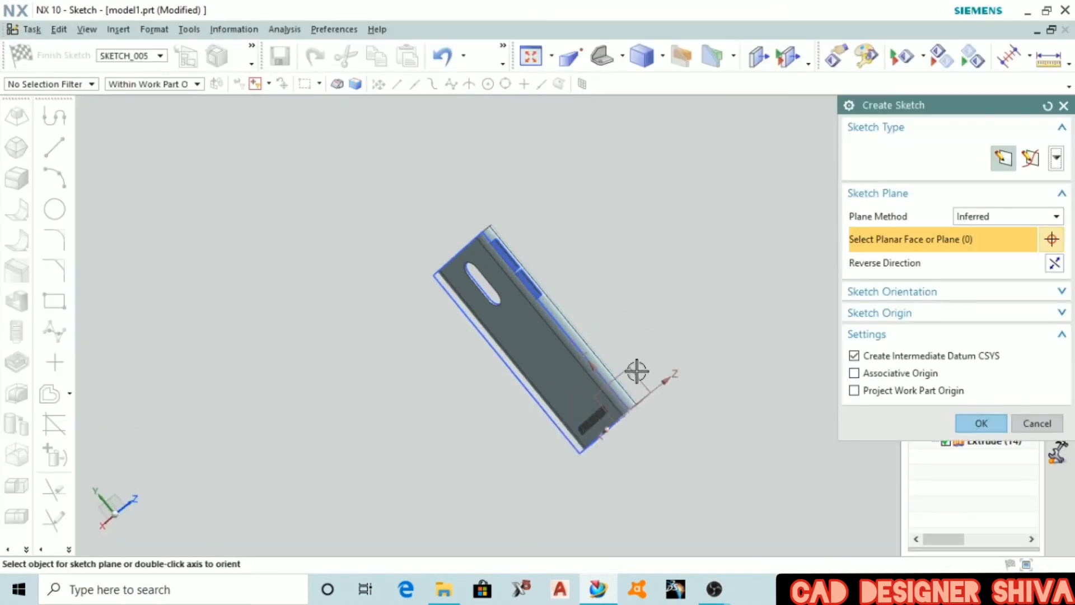
click(985, 422)
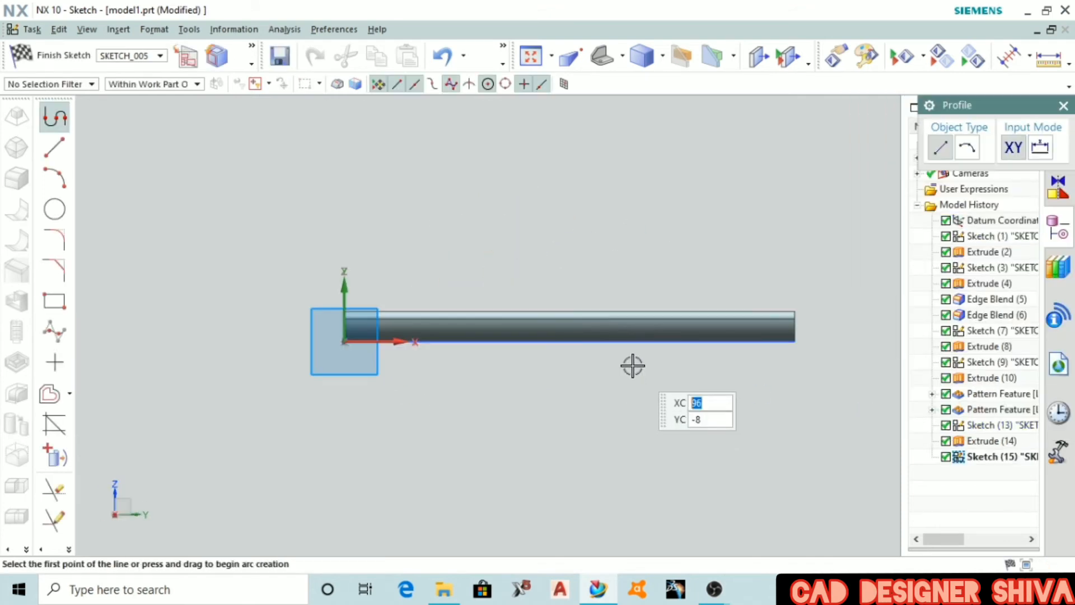
click(55, 301)
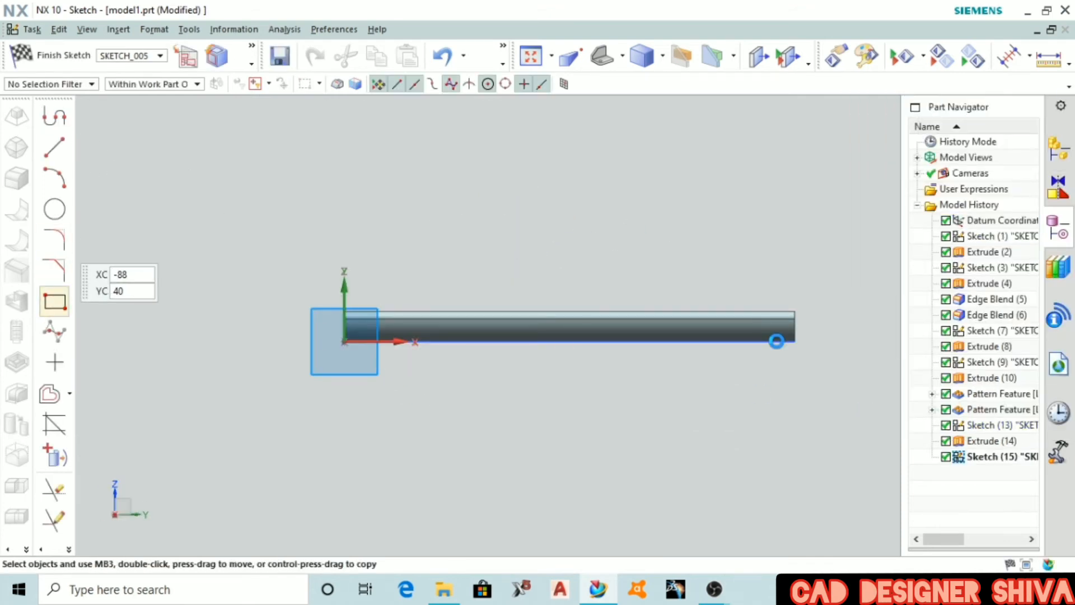
scroll(593, 323, up, 5)
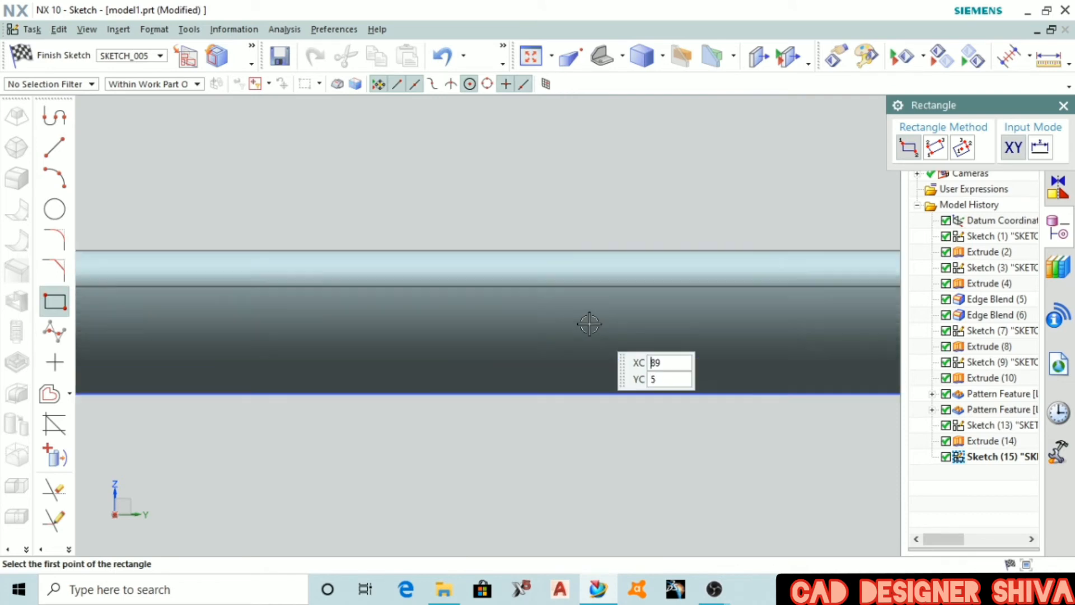
click(583, 323)
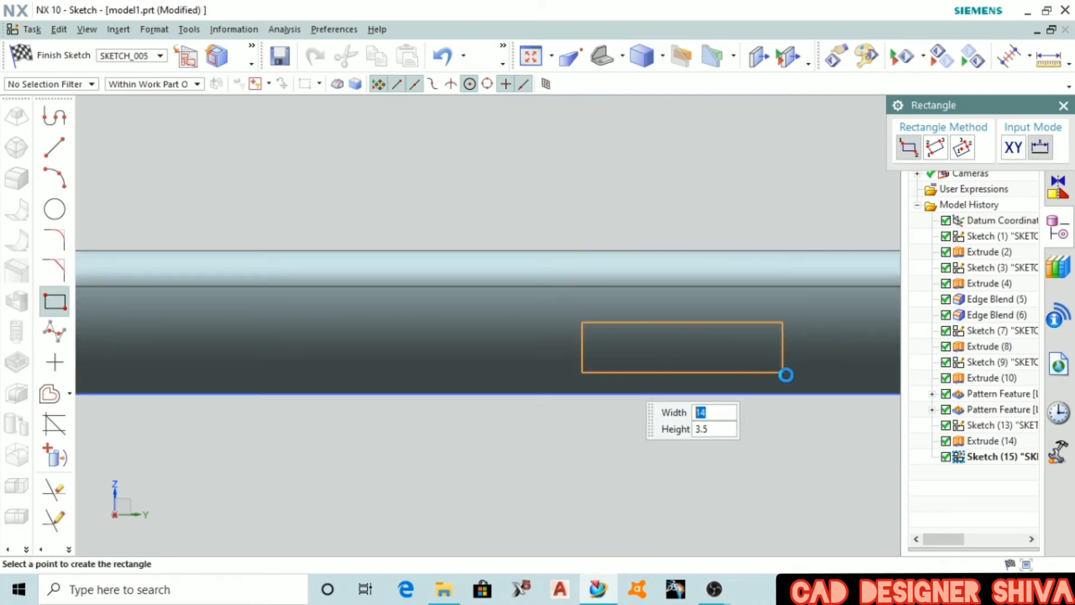
click(785, 373)
- Fillet the upper and lower corners at the rectangle's right end with a 1 mm radius
scroll(384, 420, up, 1)
click(51, 234)
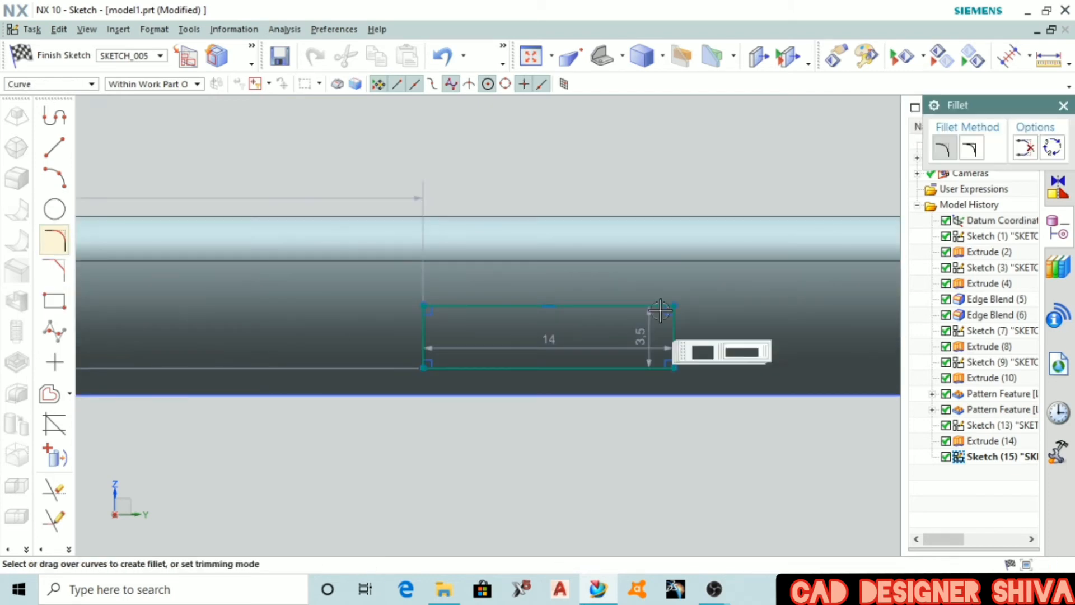
scroll(660, 310, up, 3)
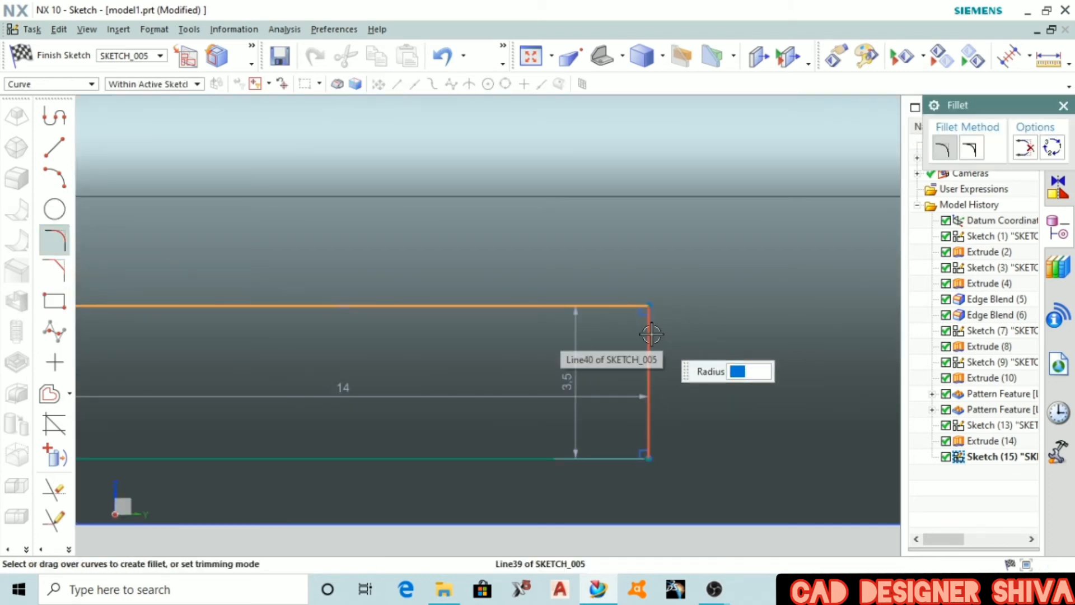
click(651, 334)
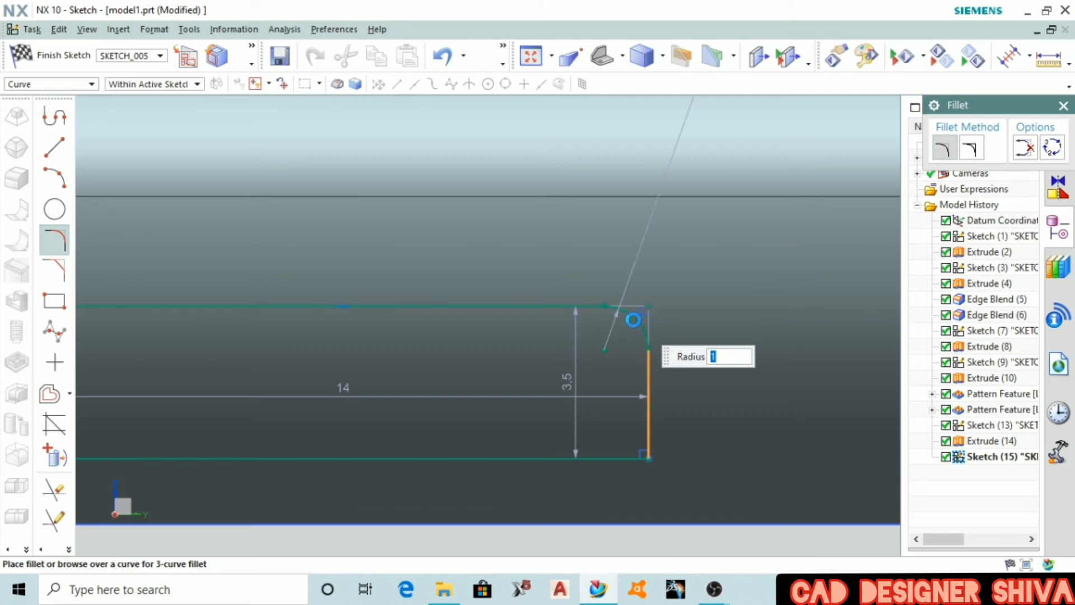
click(634, 319)
scroll(633, 319, down, 1)
click(650, 405)
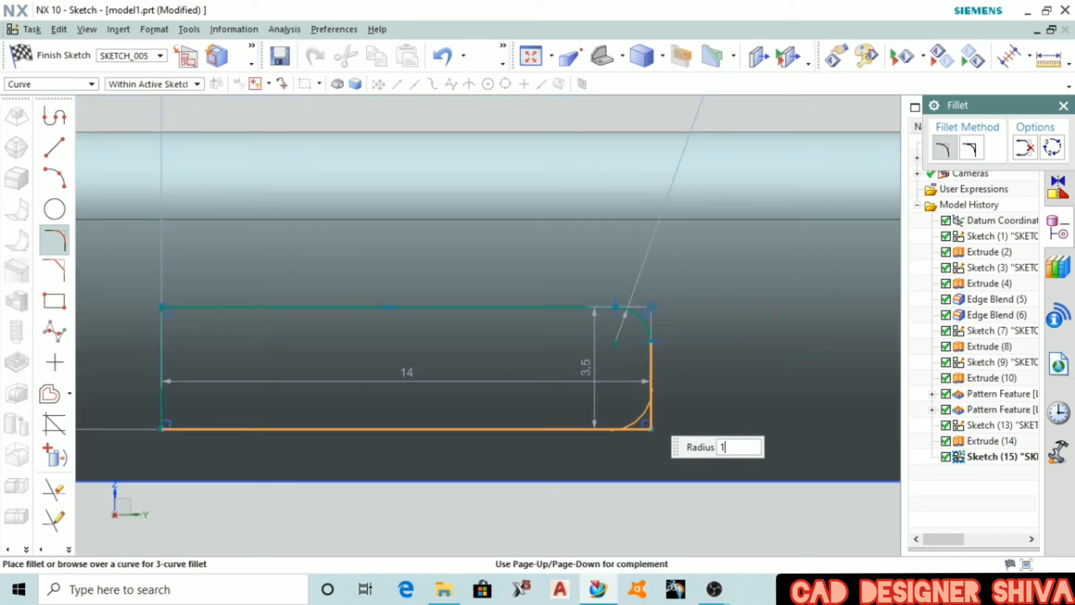
click(641, 408)
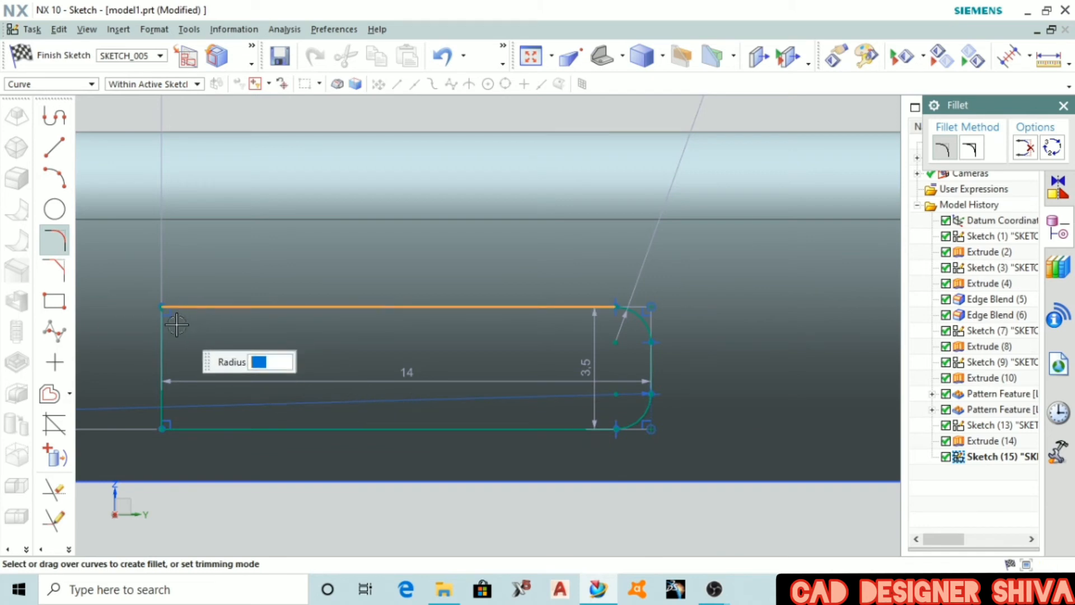
- Fillet the two corners at the rectangle's left end with a 1 mm radius and finish the sketch
click(163, 338)
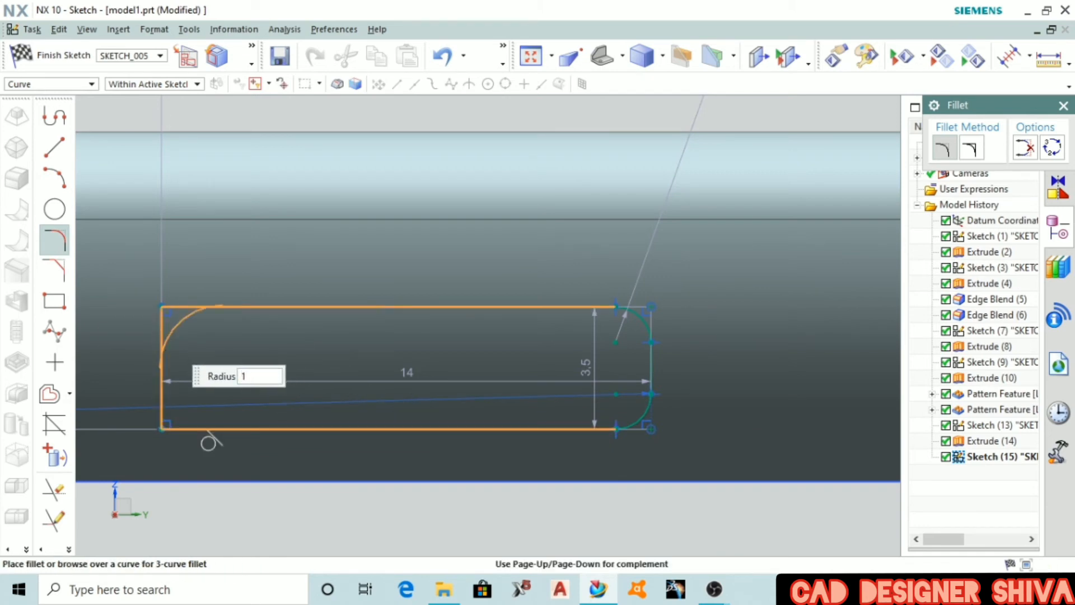
key(Return)
click(163, 397)
click(201, 428)
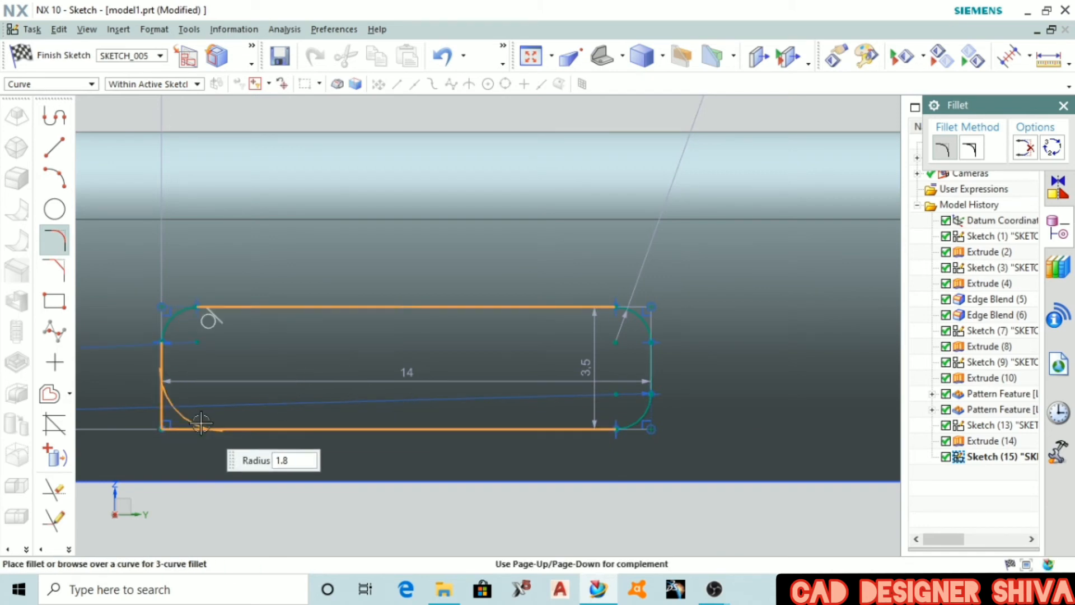
key(Return)
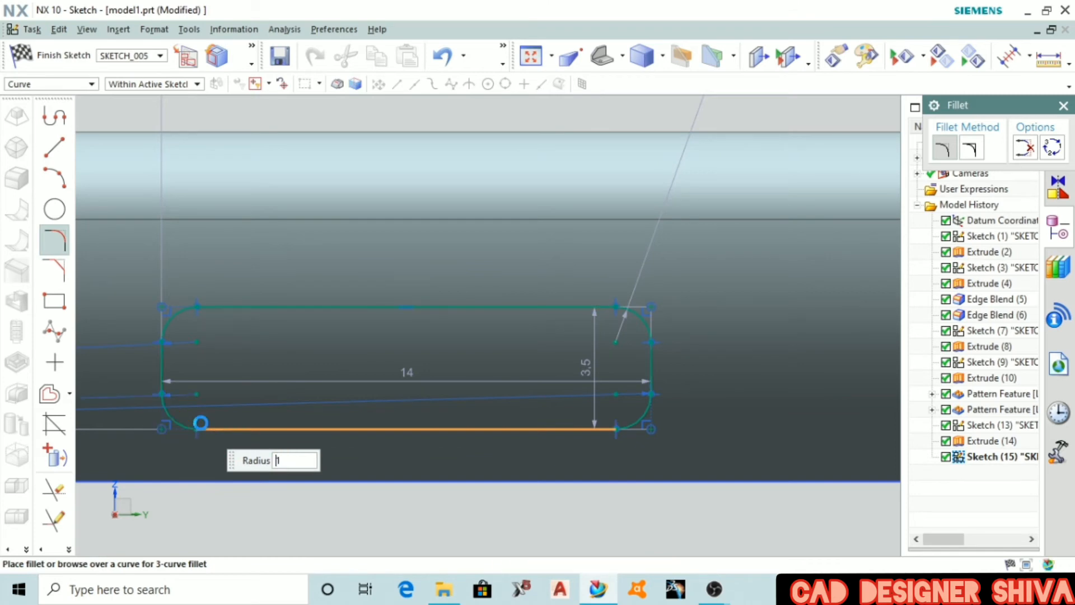
key(Escape)
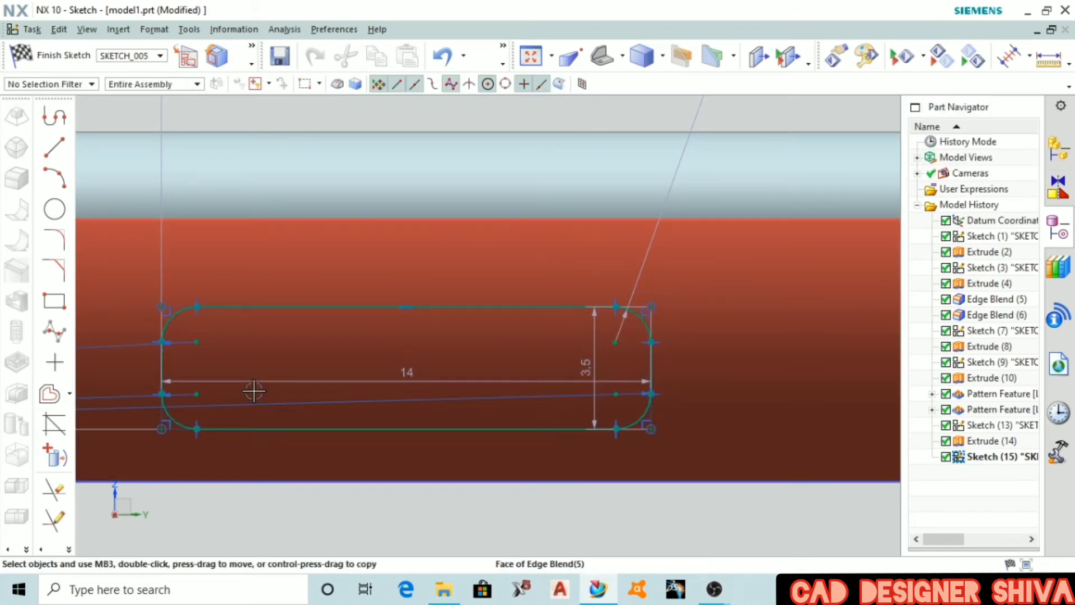
key(ctrl+q)
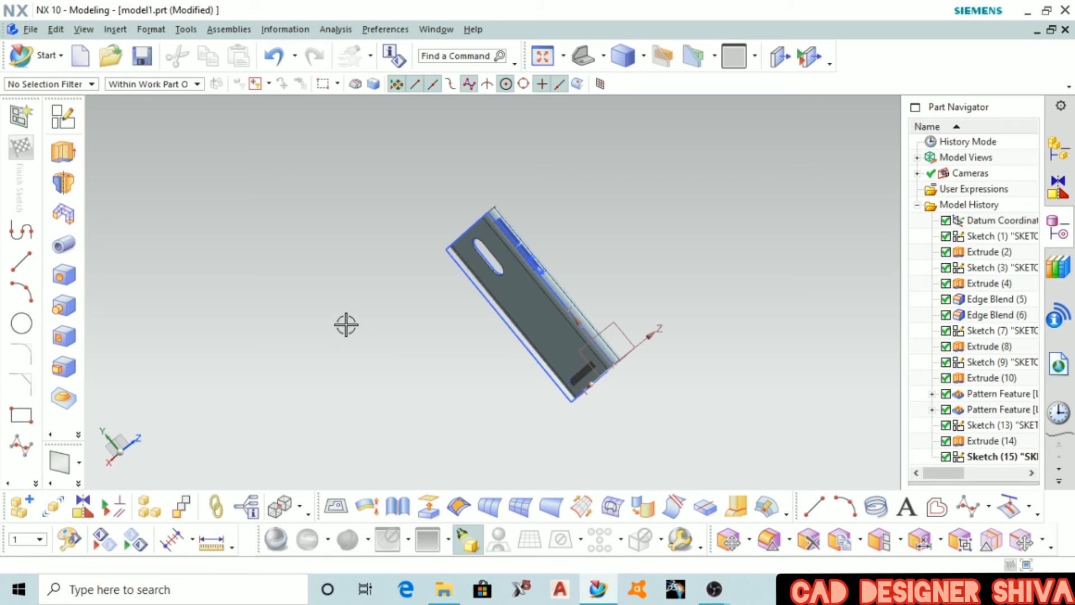
- Extrude the rounded rectangle across the plate with Subtract, with the start at 75 mm and the end at 111 mm
middle_drag(345, 322, 303, 346)
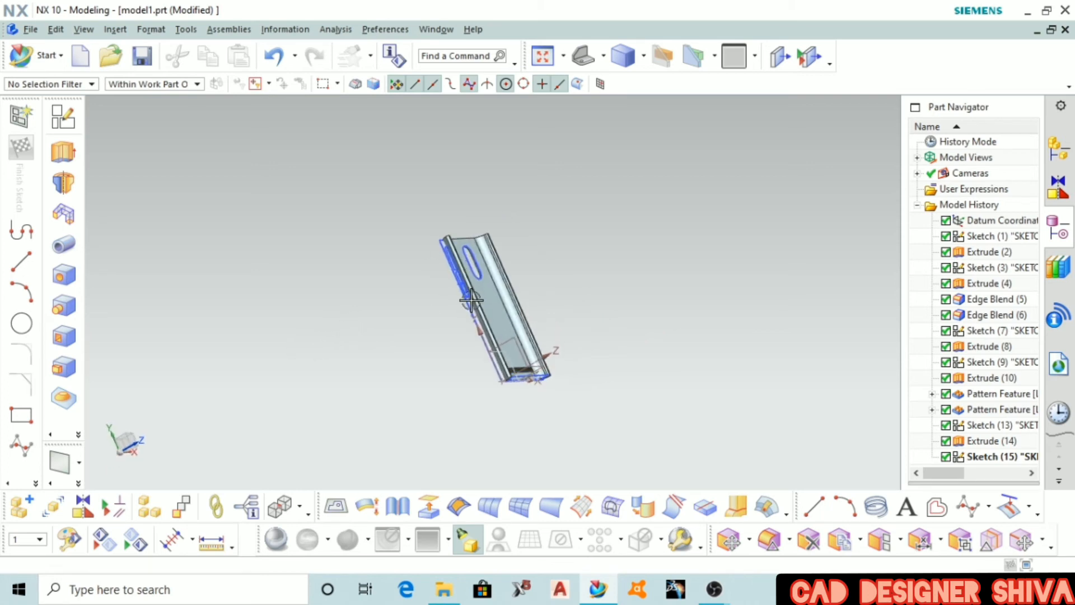
scroll(415, 274, up, 3)
scroll(415, 274, up, 2)
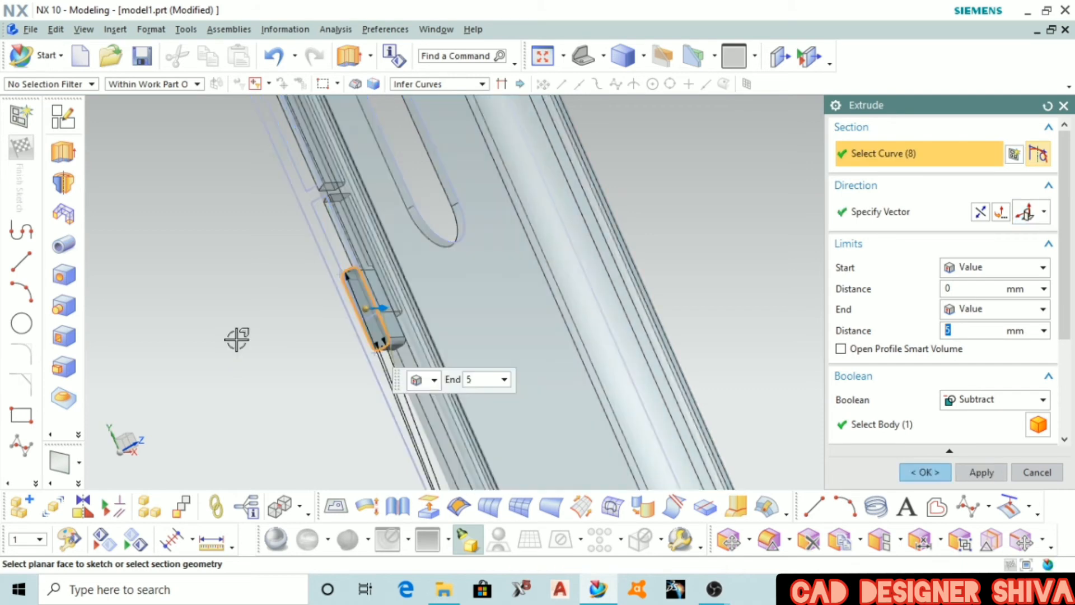
middle_drag(236, 336, 304, 305)
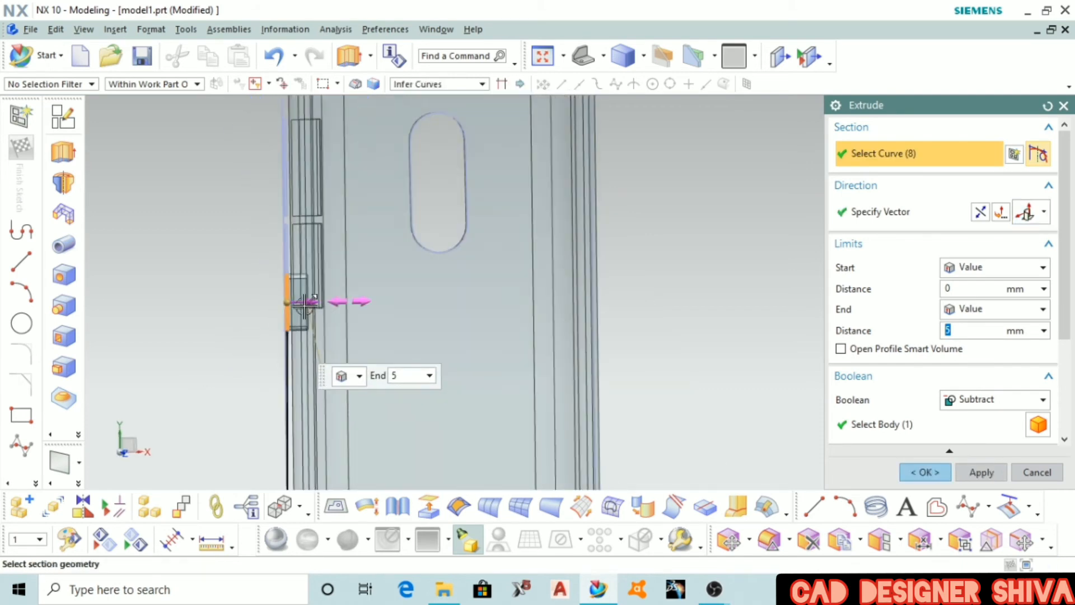
drag(310, 303, 726, 329)
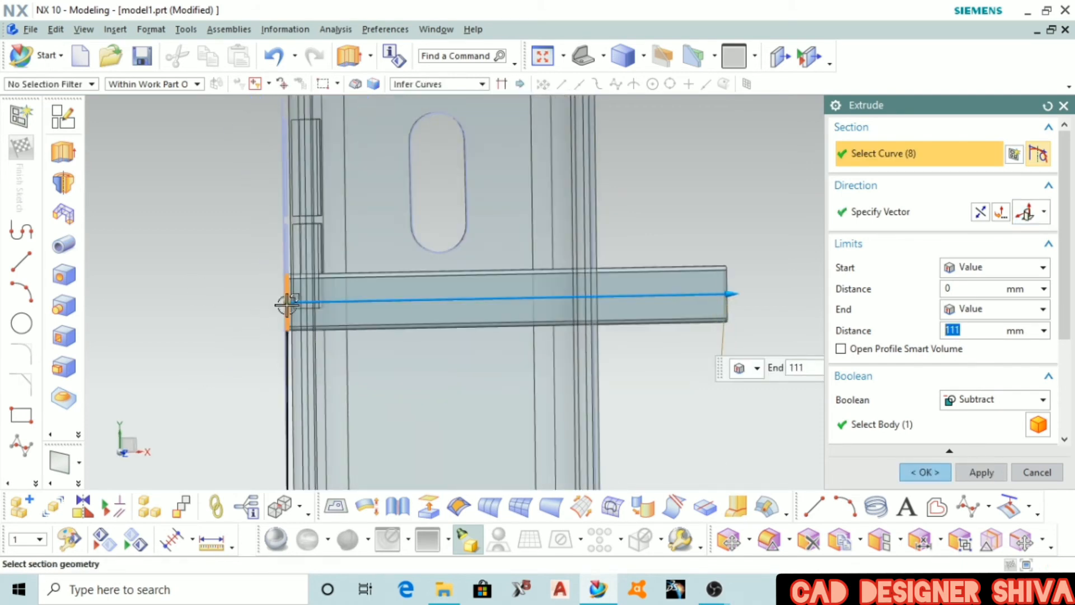
drag(492, 319, 628, 345)
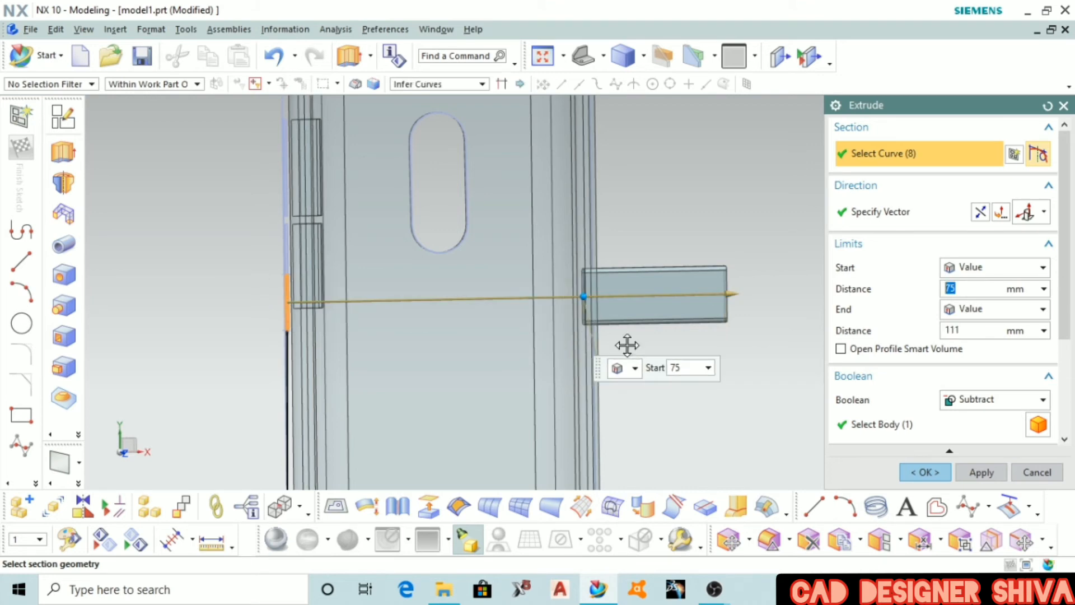
- Move the cut's start back to 71 mm, nudge it slightly further inward through the far side wall, and create the cut
middle_drag(723, 422, 736, 470)
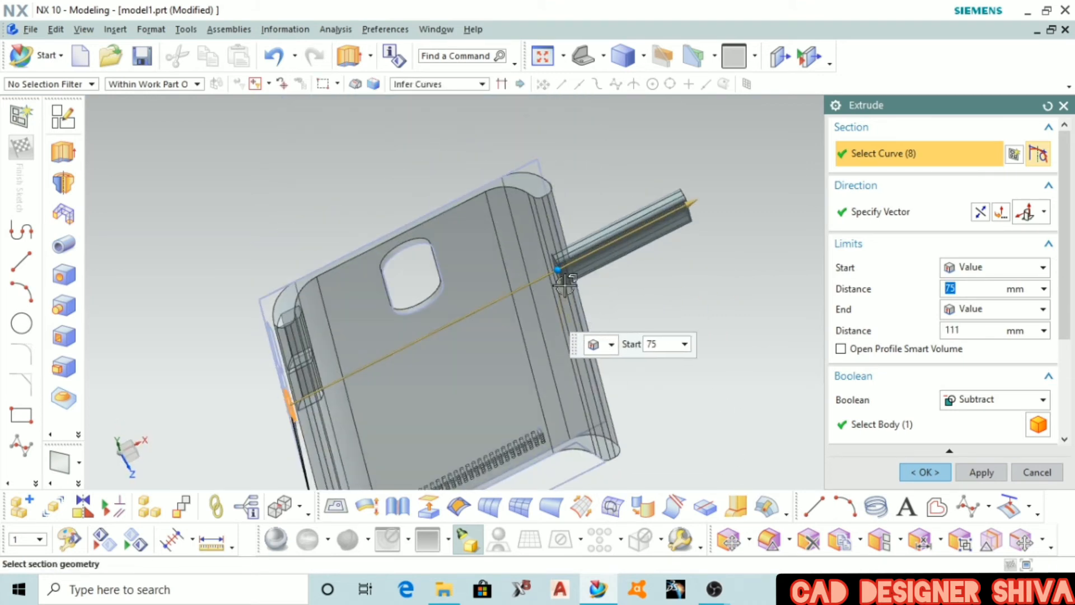
drag(549, 282, 548, 284)
middle_drag(616, 173, 627, 195)
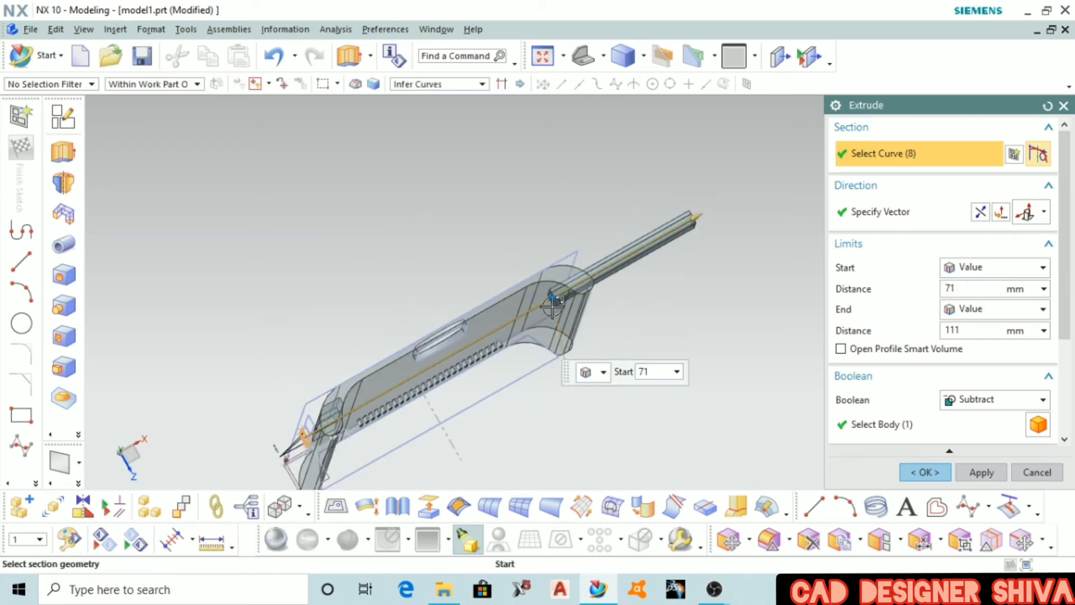
drag(552, 305, 547, 300)
click(926, 472)
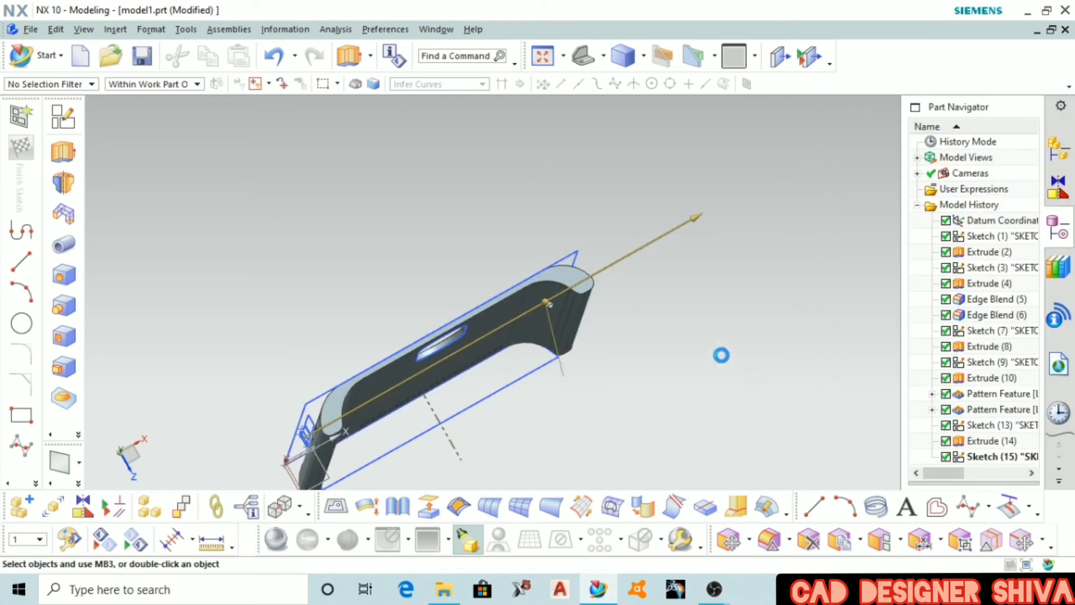
- Start a new sketch on the flat back face of the cover
middle_drag(720, 355, 622, 257)
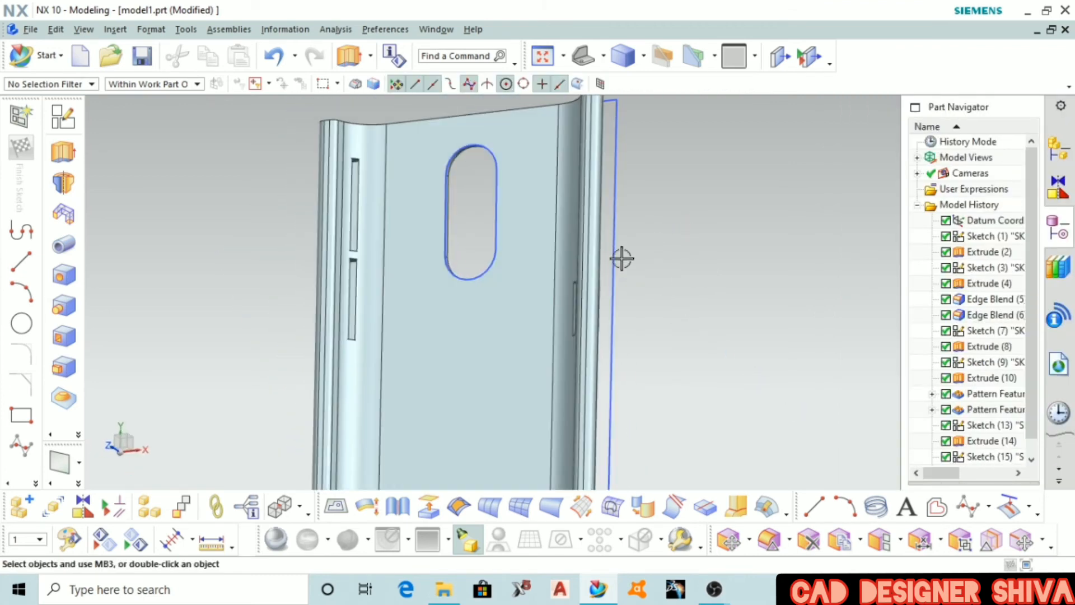
scroll(610, 264, down, 3)
scroll(681, 285, down, 2)
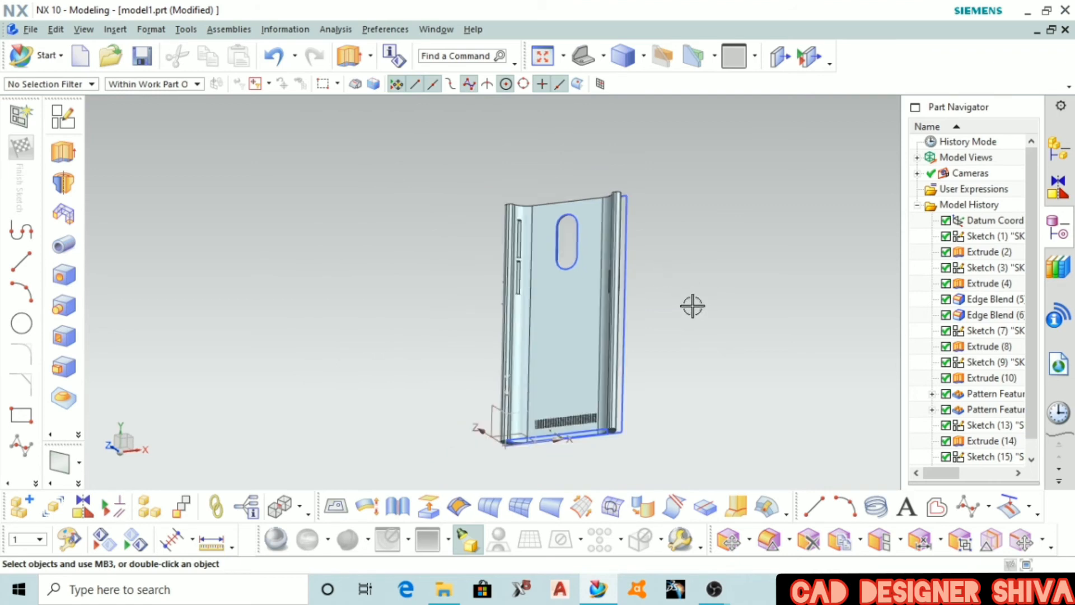
middle_drag(739, 352, 685, 295)
scroll(684, 295, up, 1)
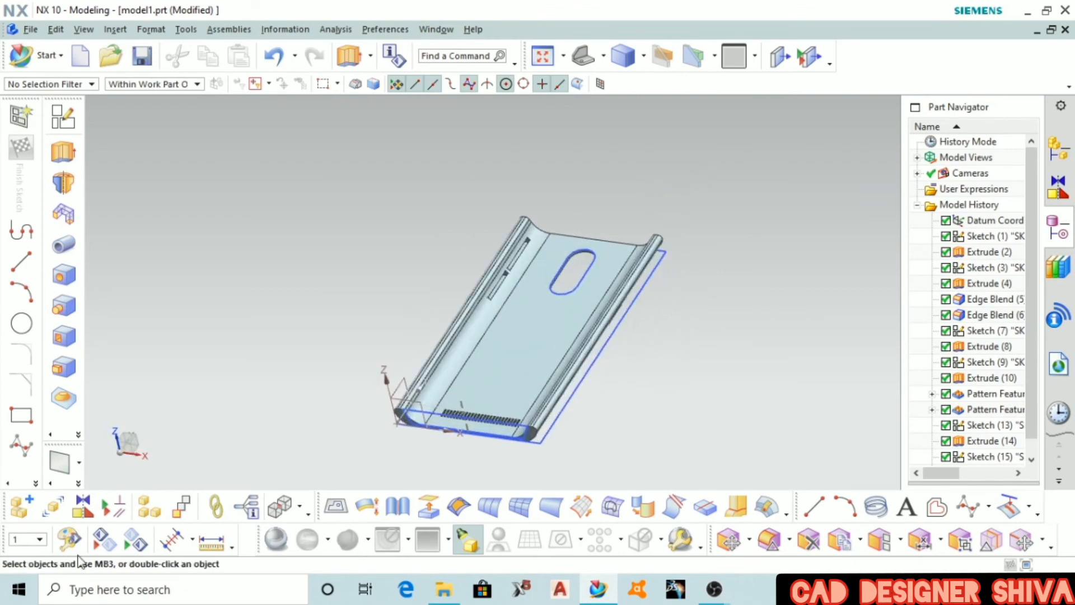
middle_drag(538, 314, 89, 267)
click(67, 122)
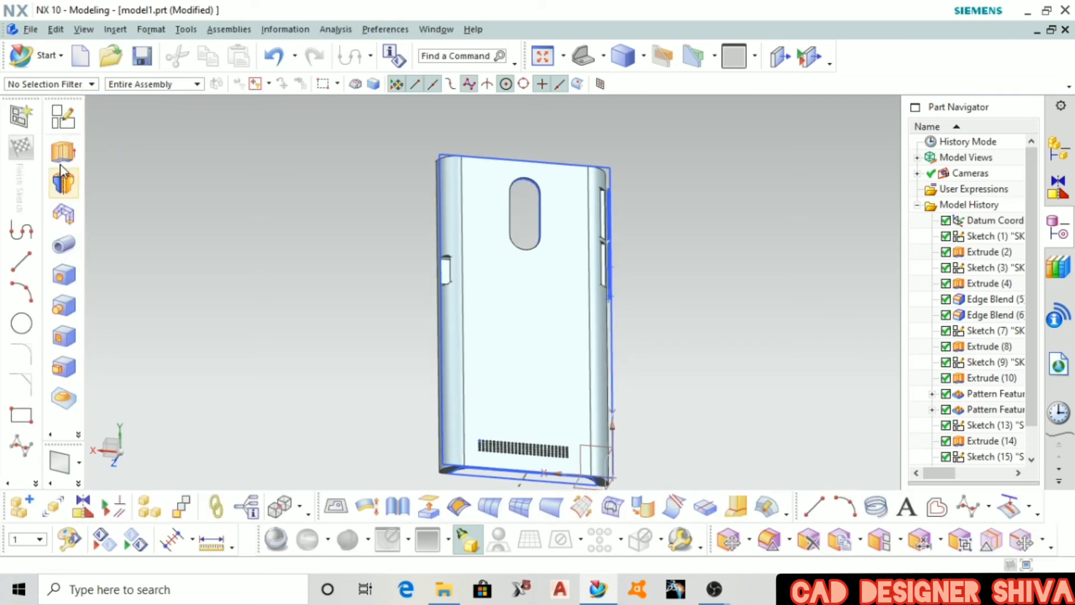
click(65, 120)
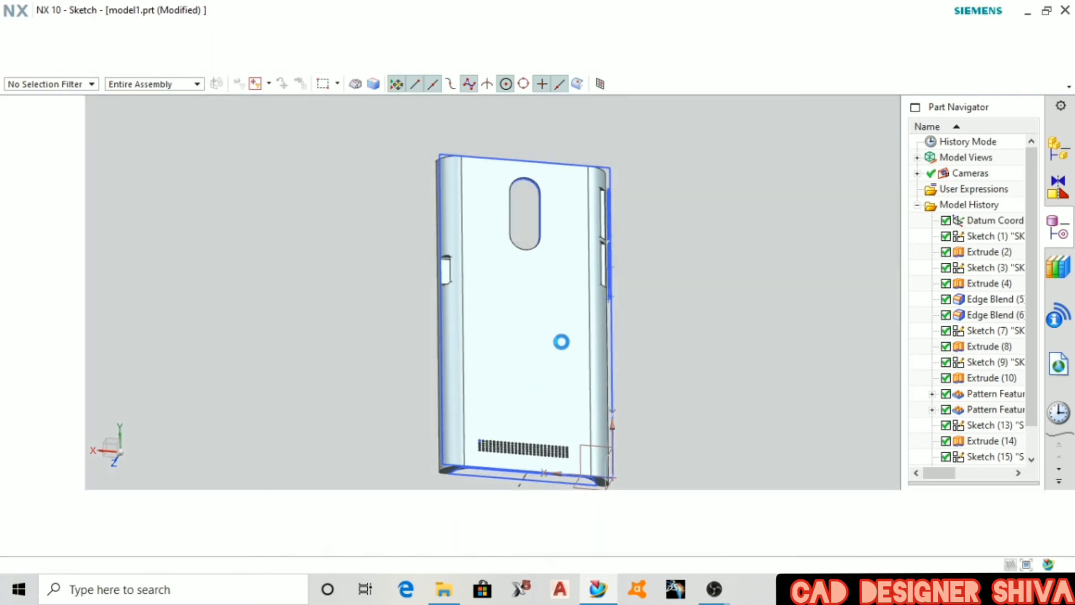
click(552, 372)
click(981, 424)
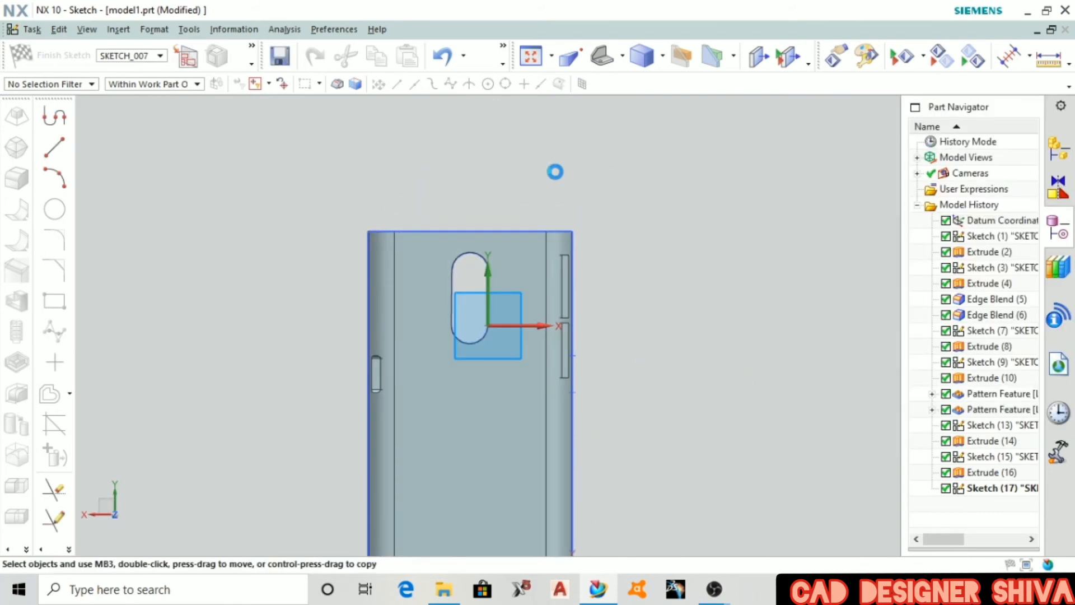
- Sketch a rectangle about 13 × 11 mm just above the hole grid, and delete its lower side
scroll(516, 346, up, 4)
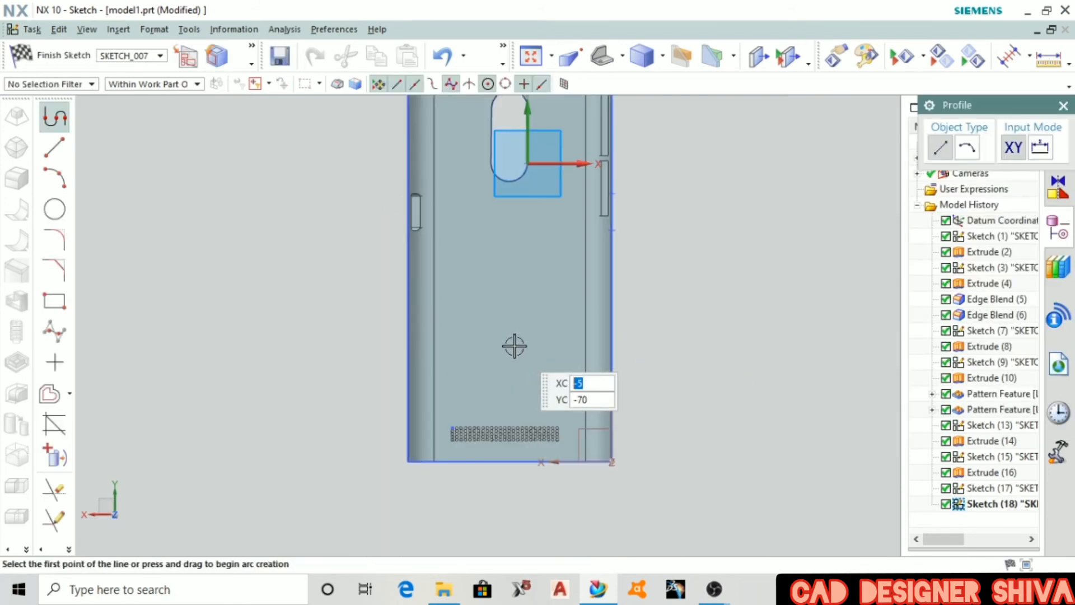
scroll(511, 348, down, 2)
scroll(507, 278, up, 2)
key(Escape)
scroll(436, 367, up, 3)
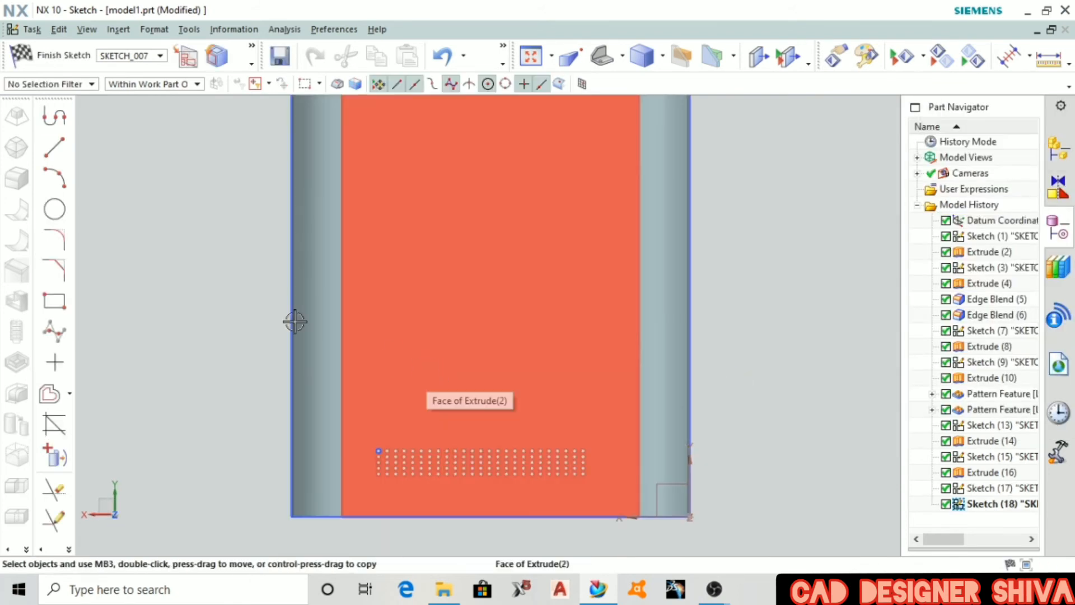
click(53, 299)
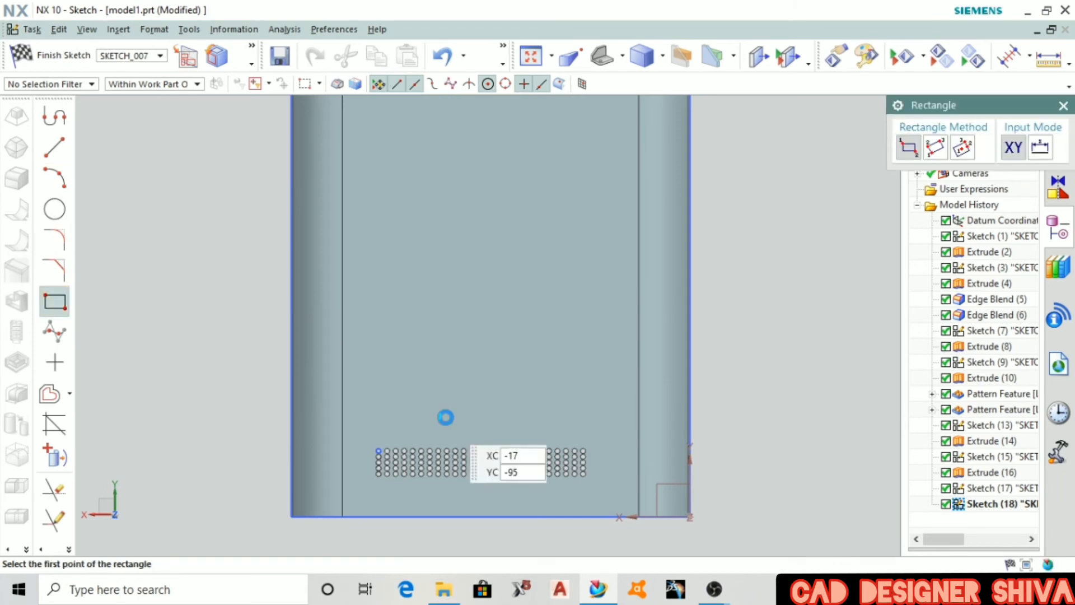
click(435, 380)
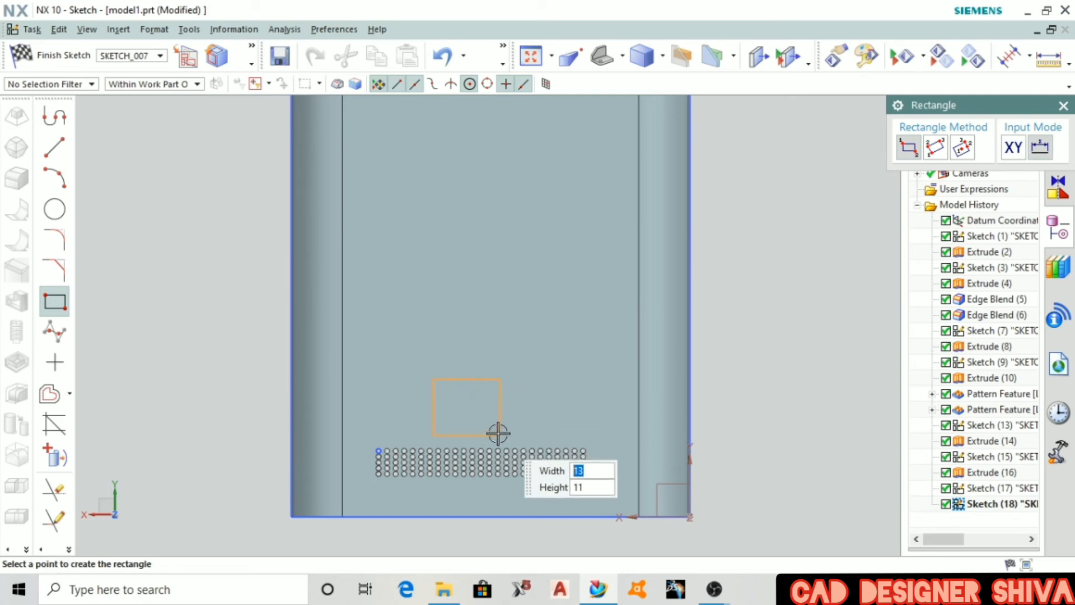
click(498, 433)
key(Escape)
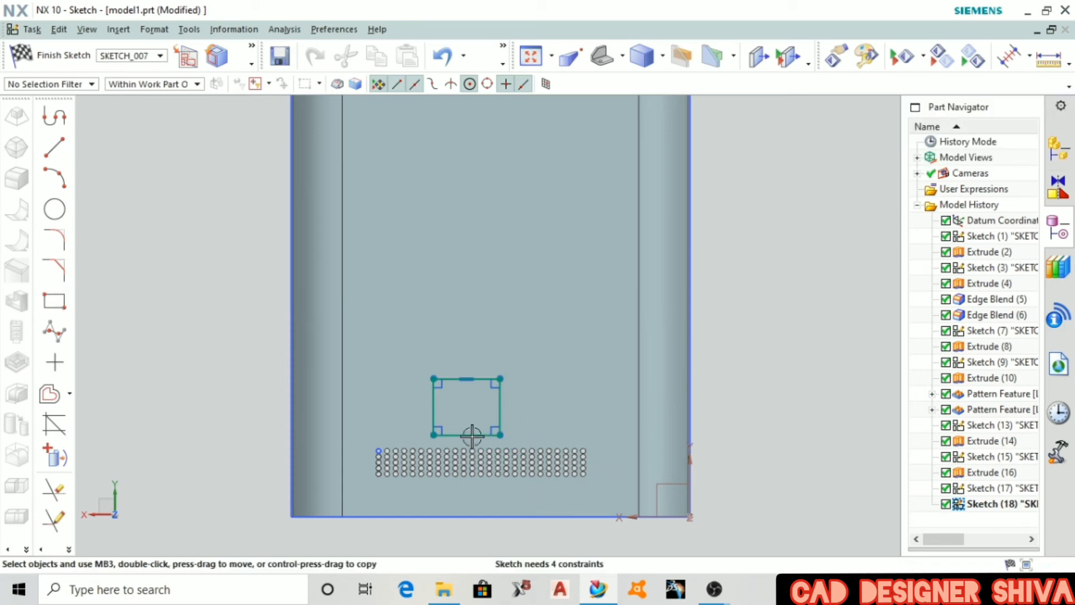
click(472, 434)
key(Delete)
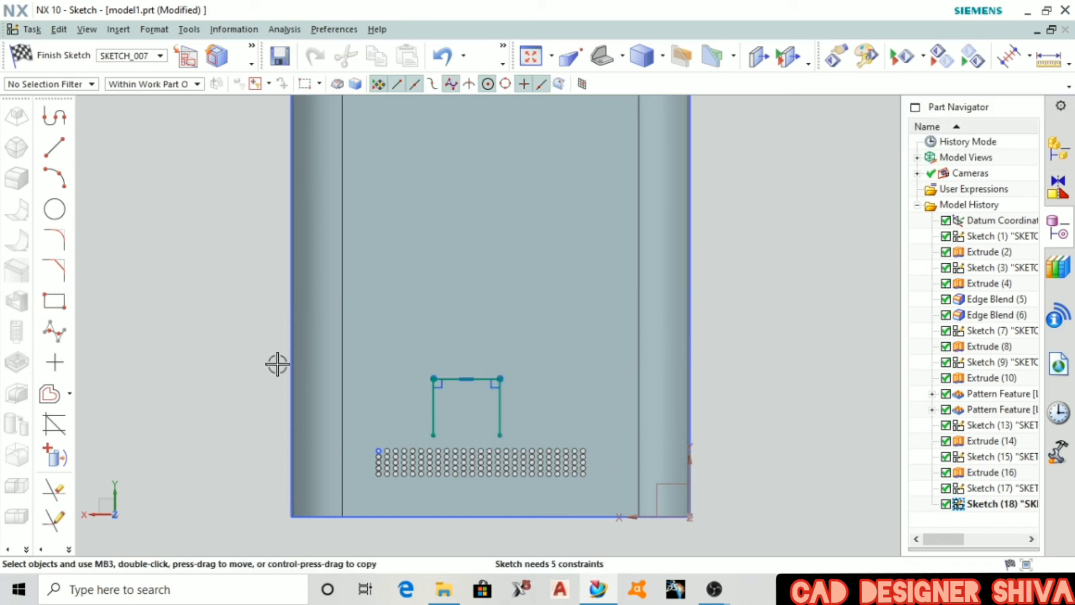
- Close the open rectangle into an arch outline with Profile, giving it two 3 mm wide legs and a 7 mm inner top edge
click(53, 119)
scroll(496, 436, up, 5)
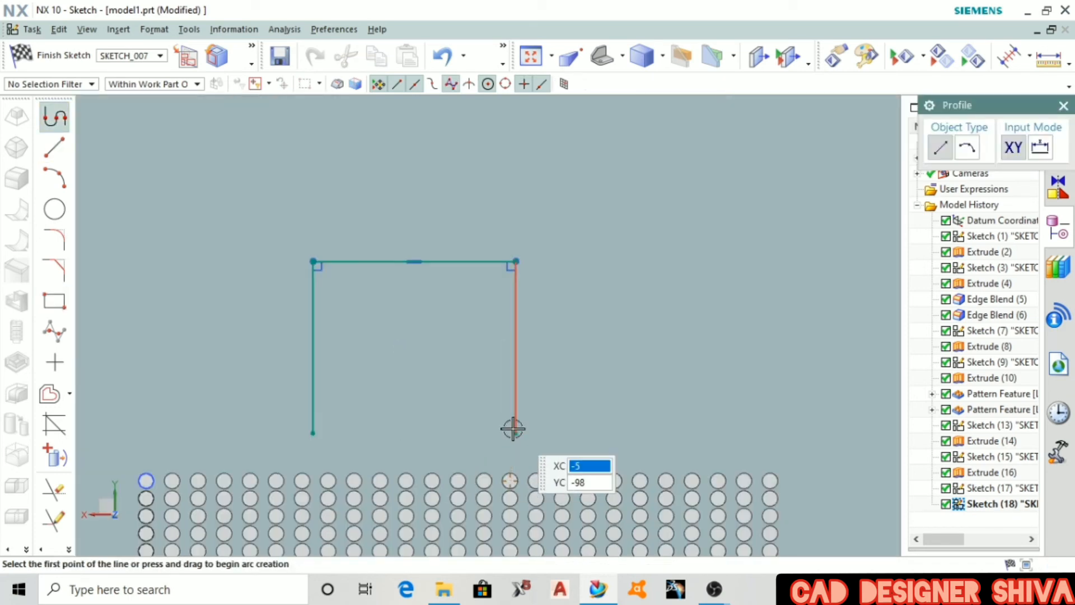
click(515, 432)
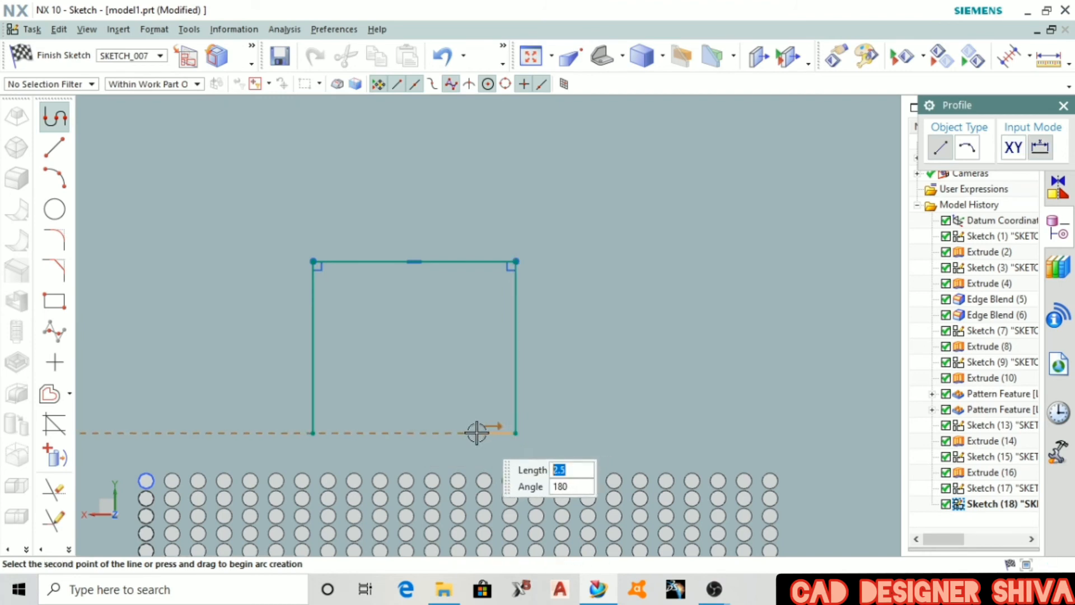
click(469, 433)
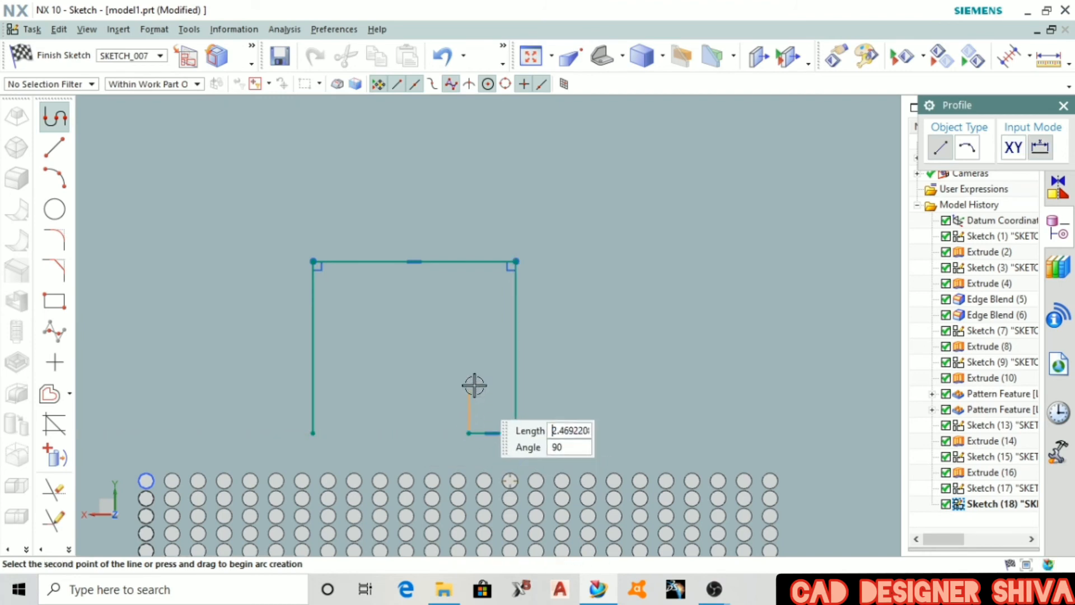
click(468, 316)
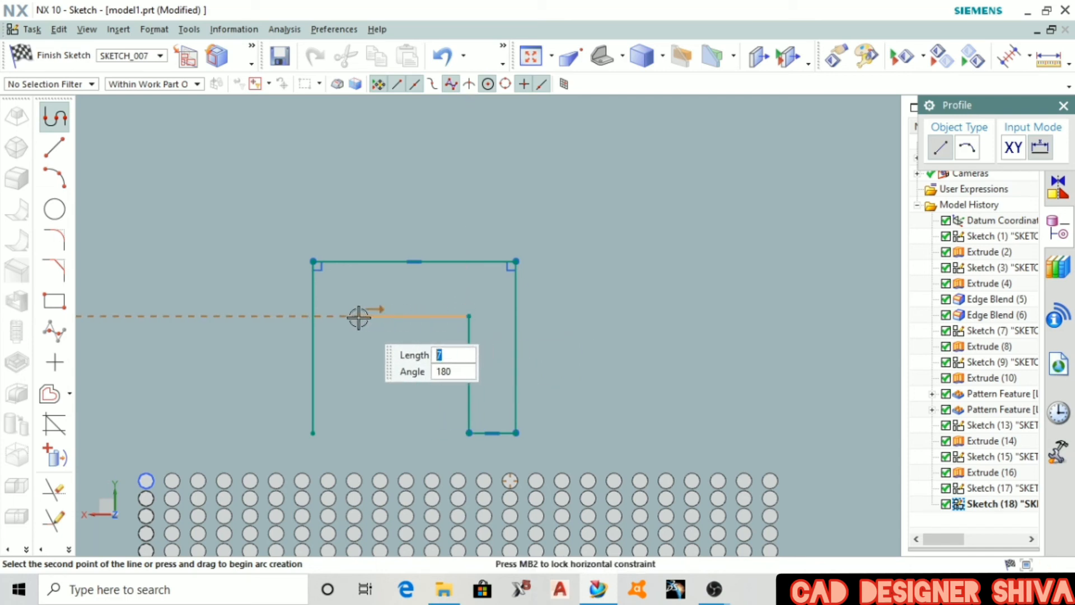
key(Escape)
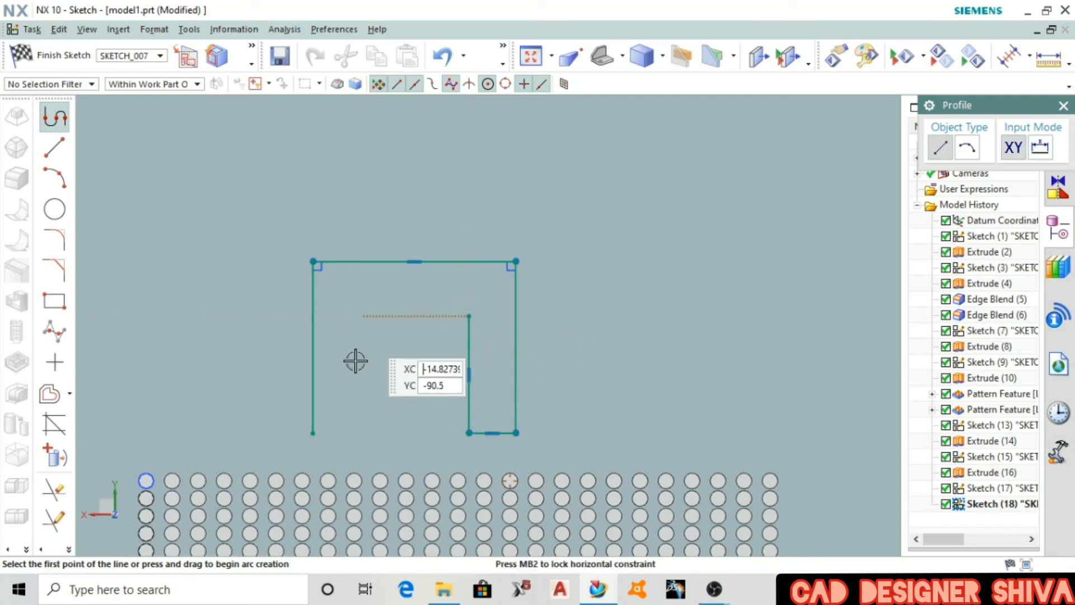
click(311, 432)
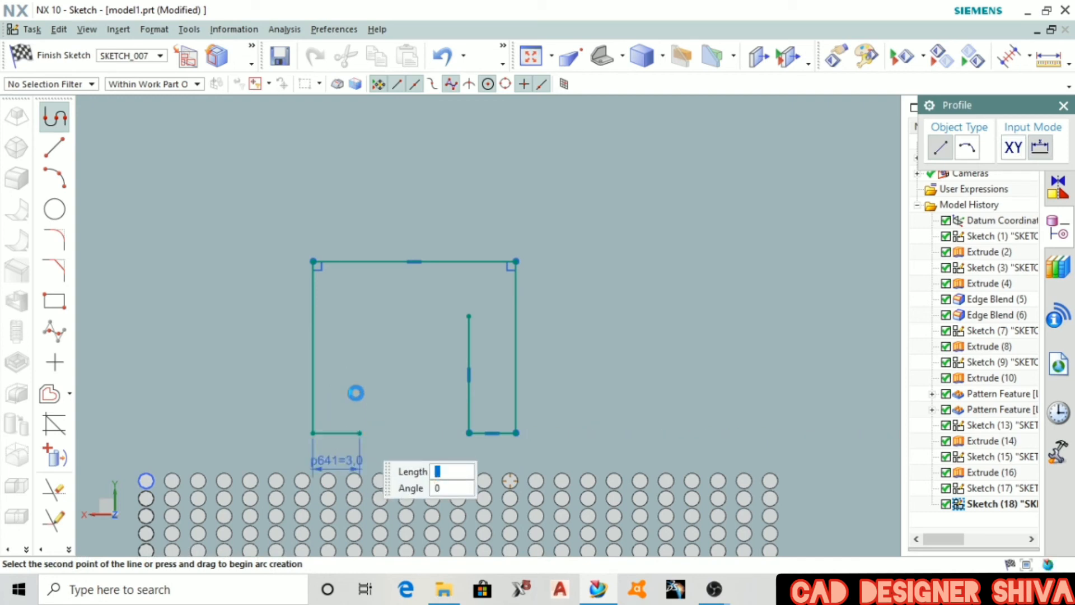
click(359, 316)
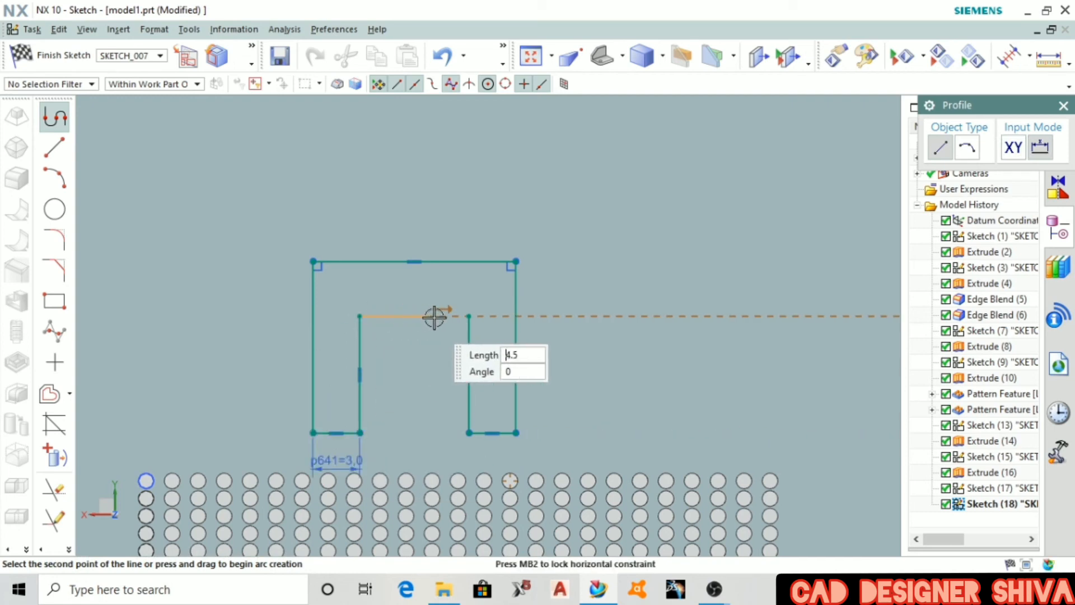
click(469, 317)
key(Escape)
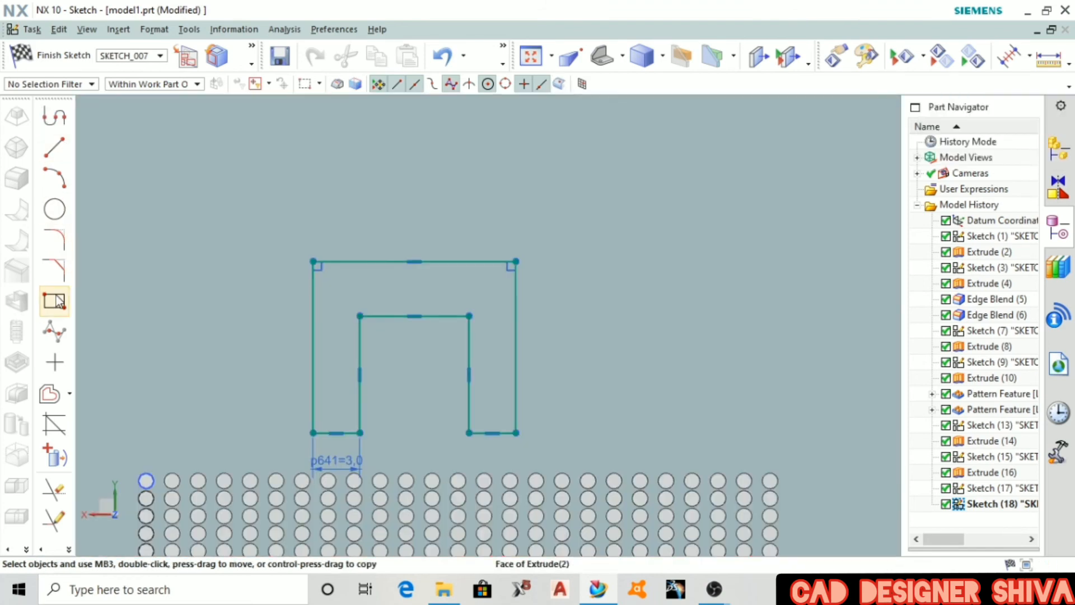
- Draw a narrow rectangle inside the arch and a taller one about 2.5 mm wide to its right, both level with the feet
click(54, 301)
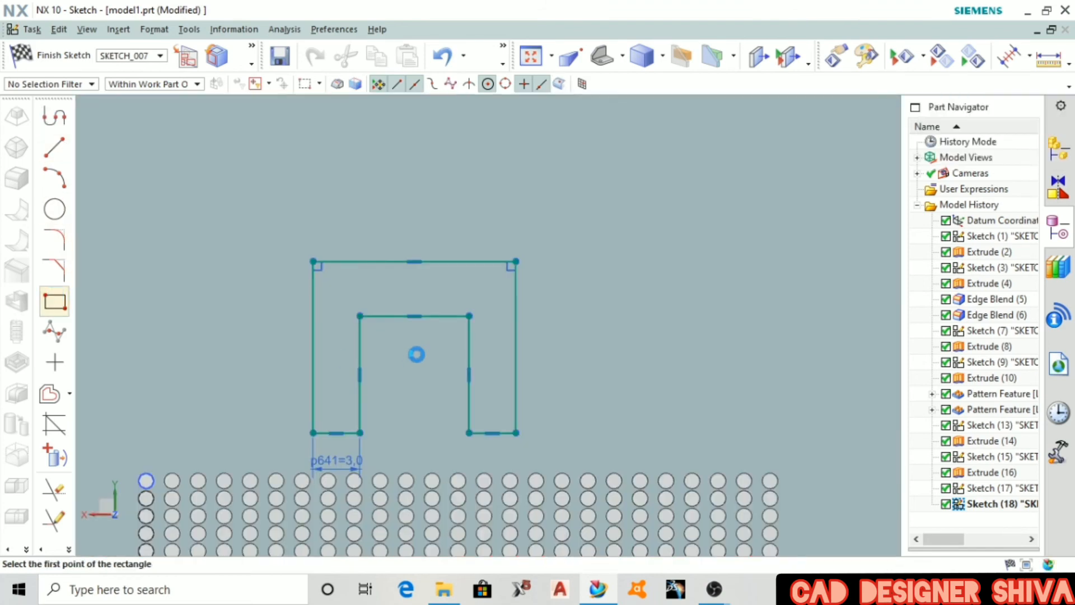
click(391, 339)
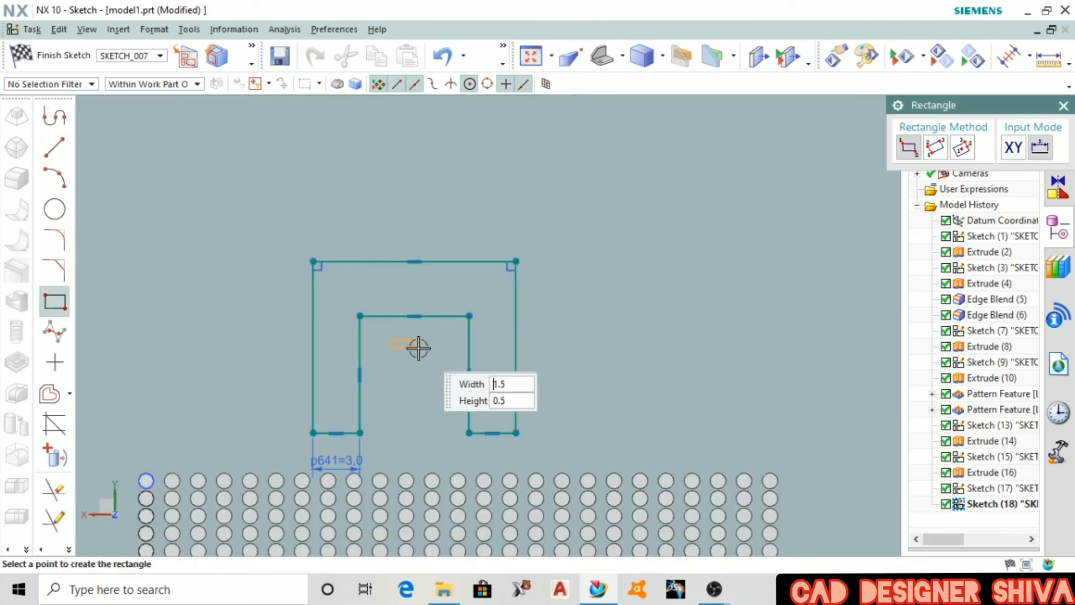
click(434, 432)
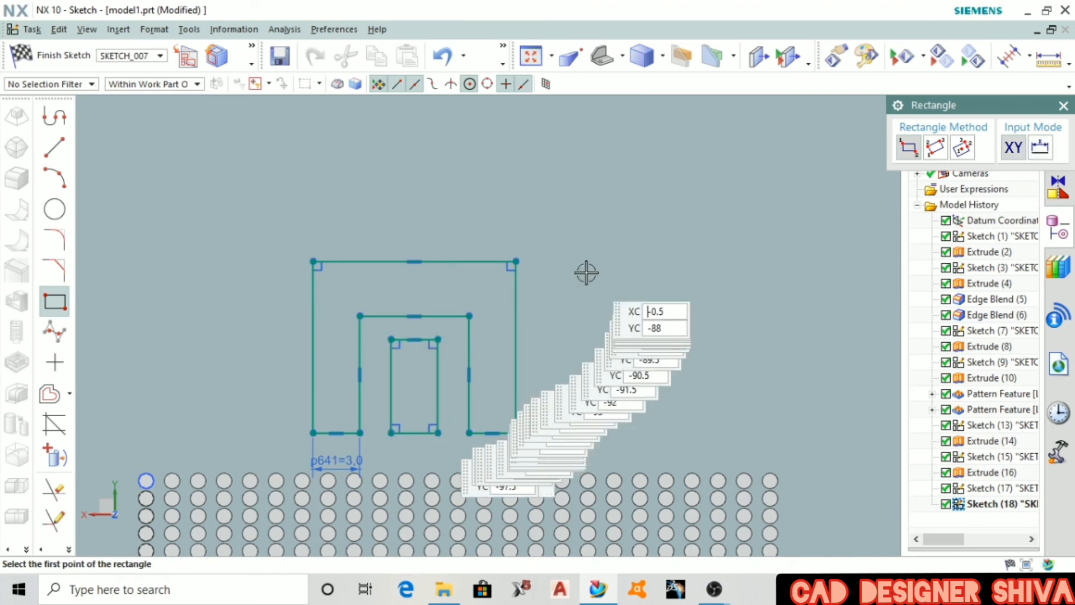
click(554, 255)
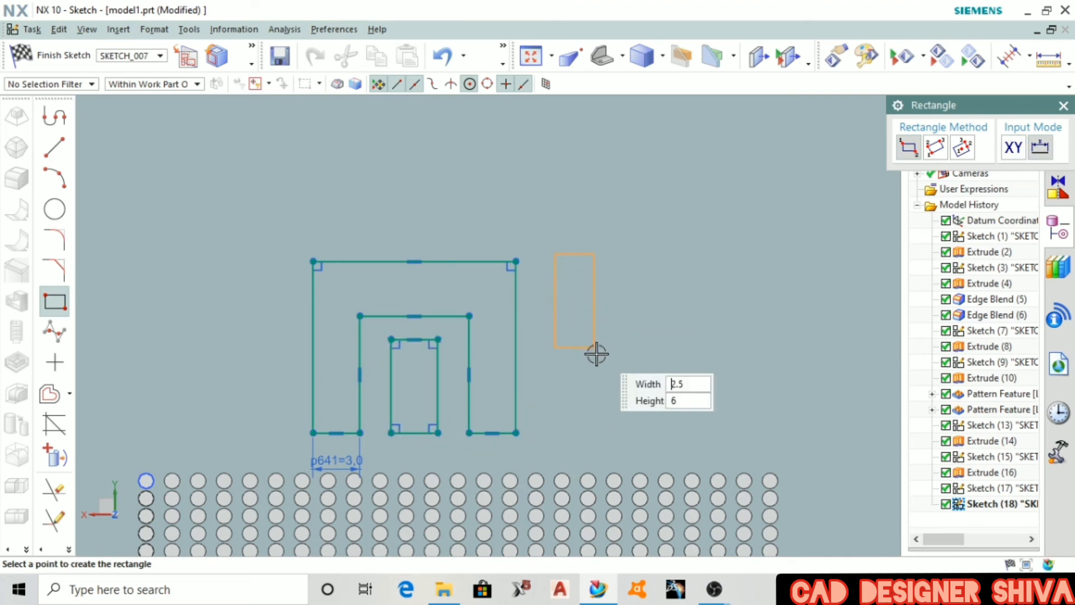
click(595, 432)
key(Escape)
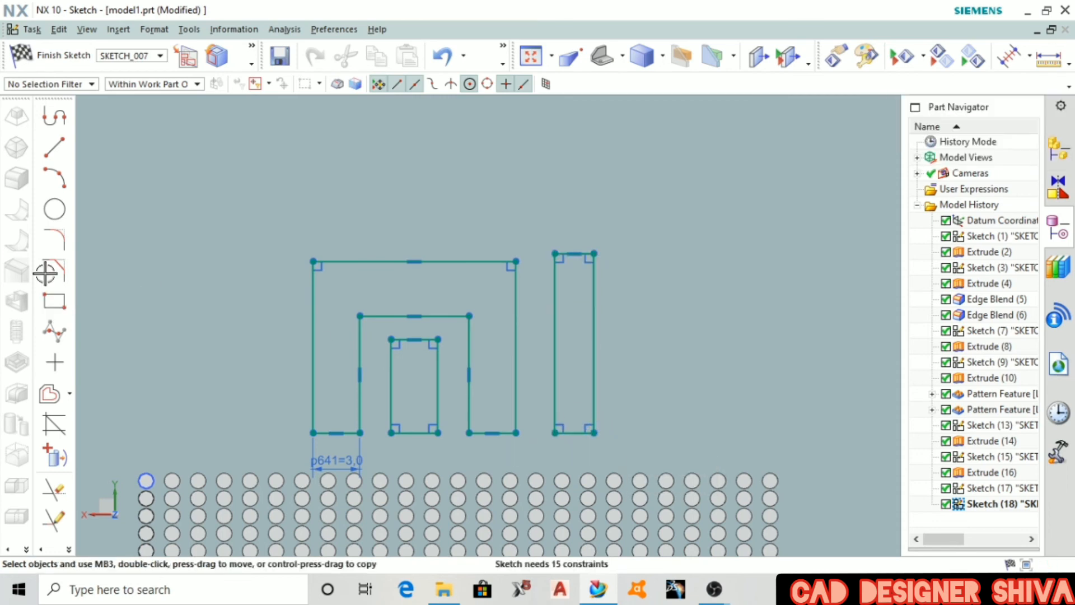
- Fillet the arch's inner upper-right corner about 2 mm and the outer one about 4 mm, and finish the sketch
click(56, 244)
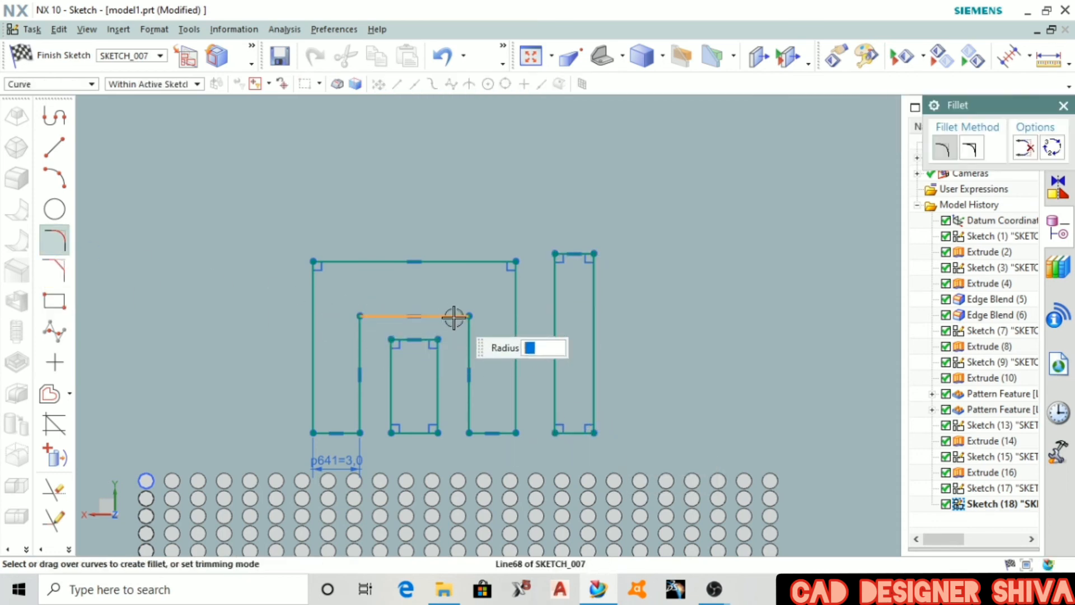
click(467, 332)
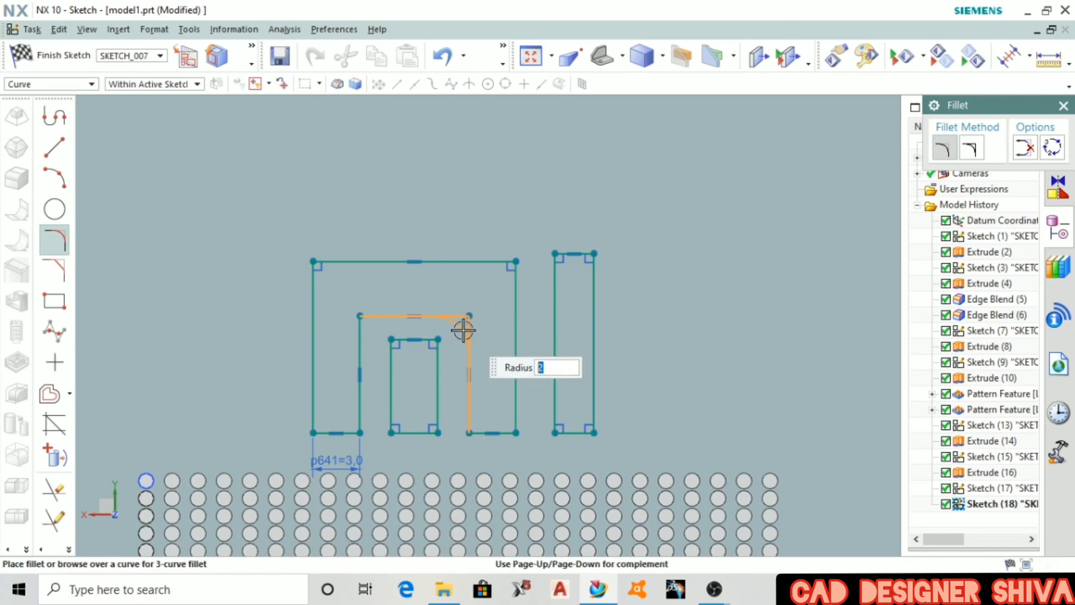
click(464, 333)
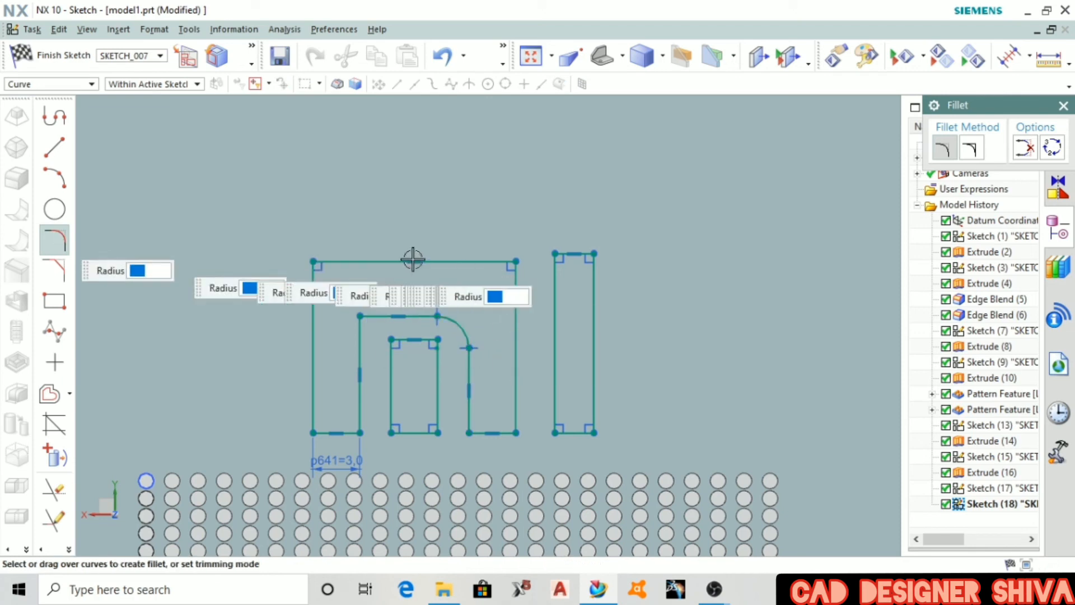
click(516, 300)
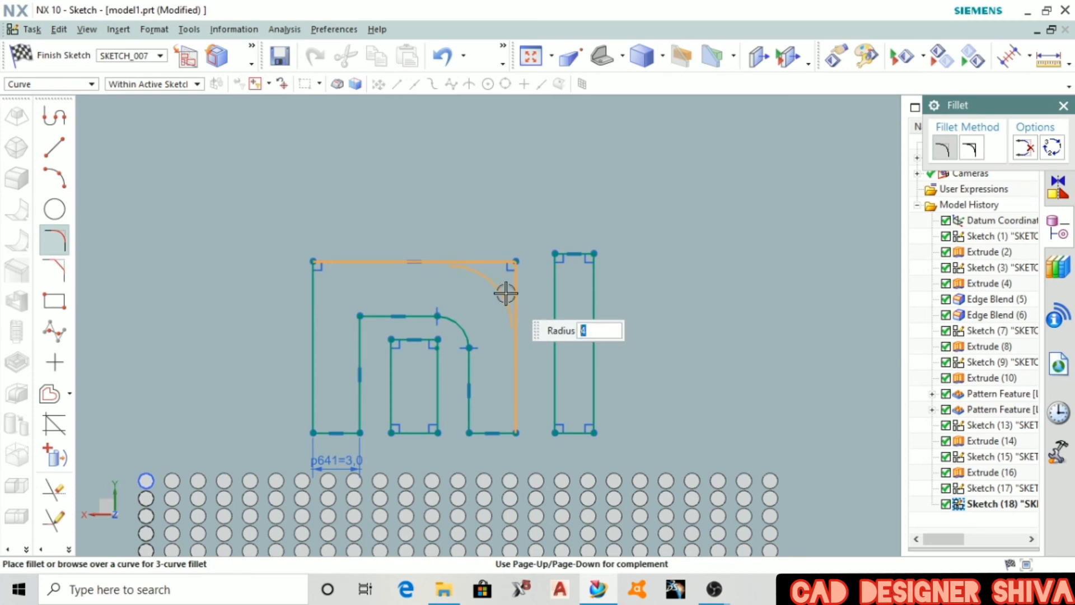
click(504, 290)
scroll(523, 253, up, 1)
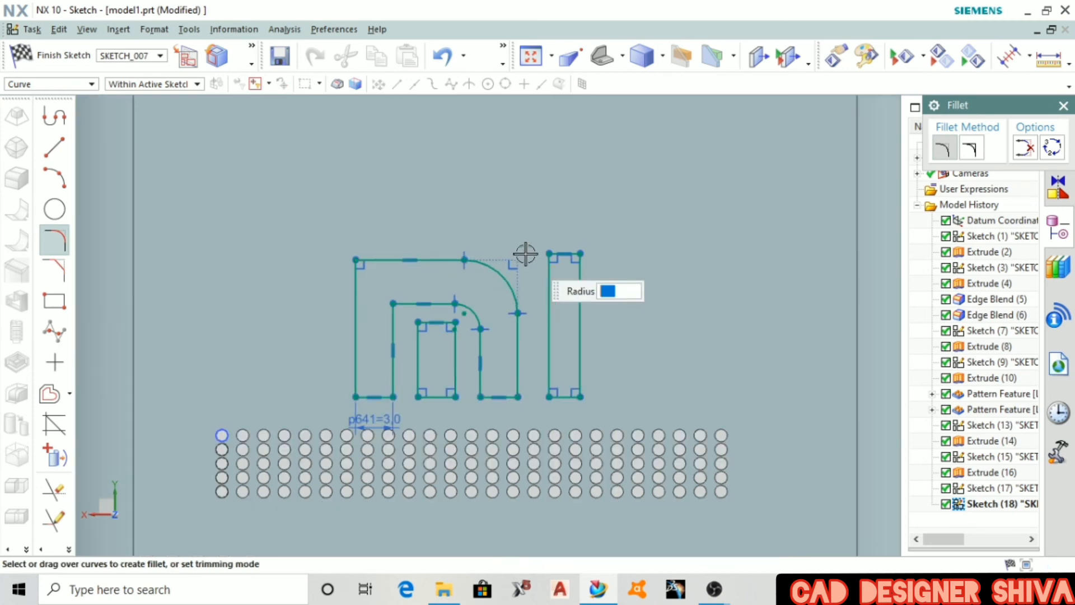
key(Escape)
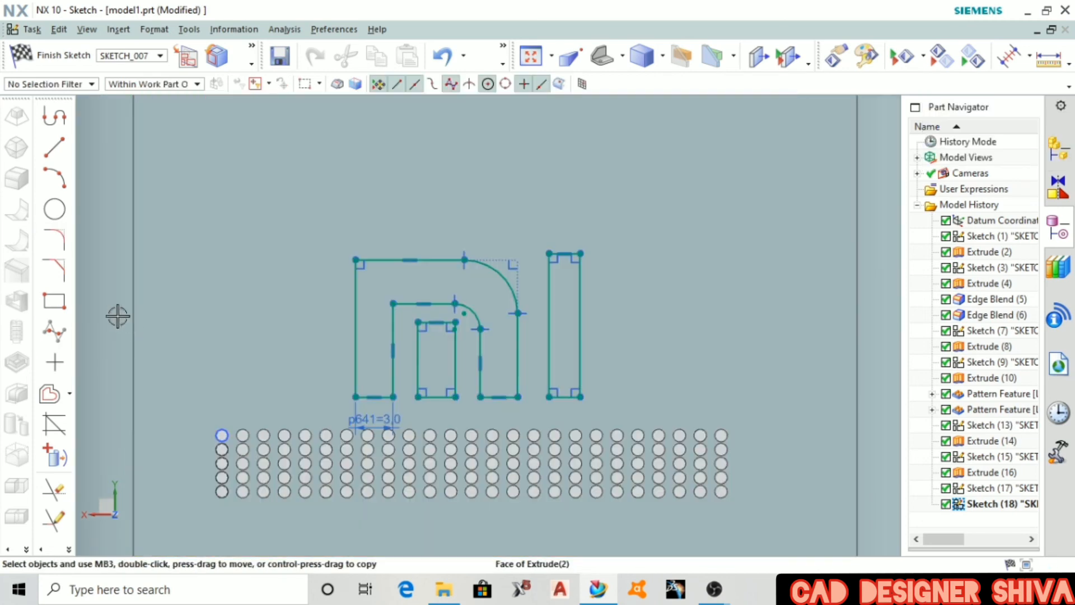
click(23, 55)
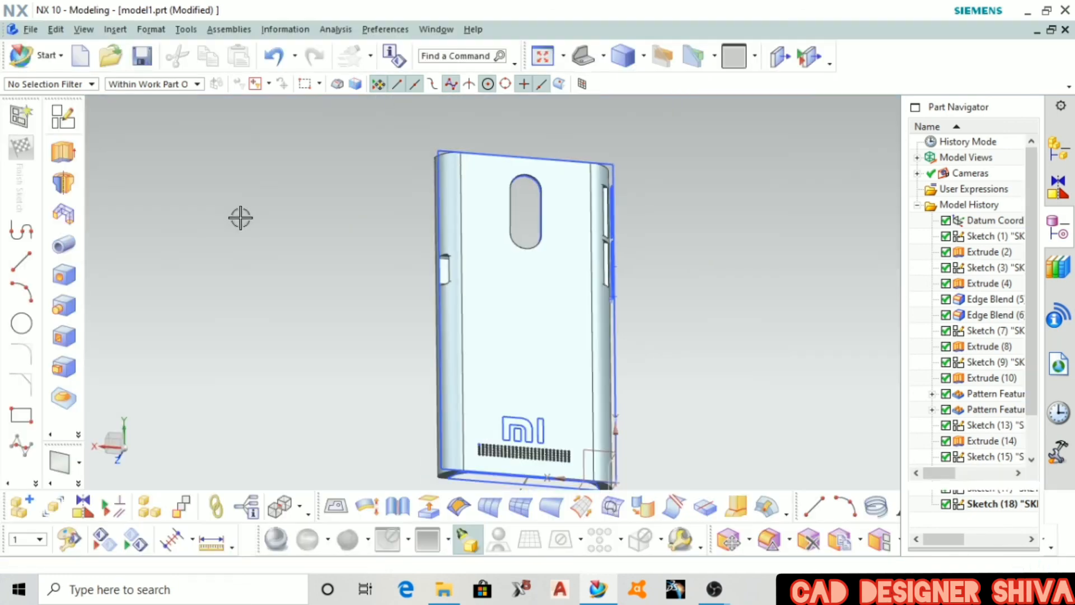
- Extrude the MI logo sketch from 0 to 0.1 mm on the back face as a separate body, with Boolean set to None
scroll(302, 336, up, 2)
middle_drag(303, 336, 319, 347)
scroll(392, 364, down, 5)
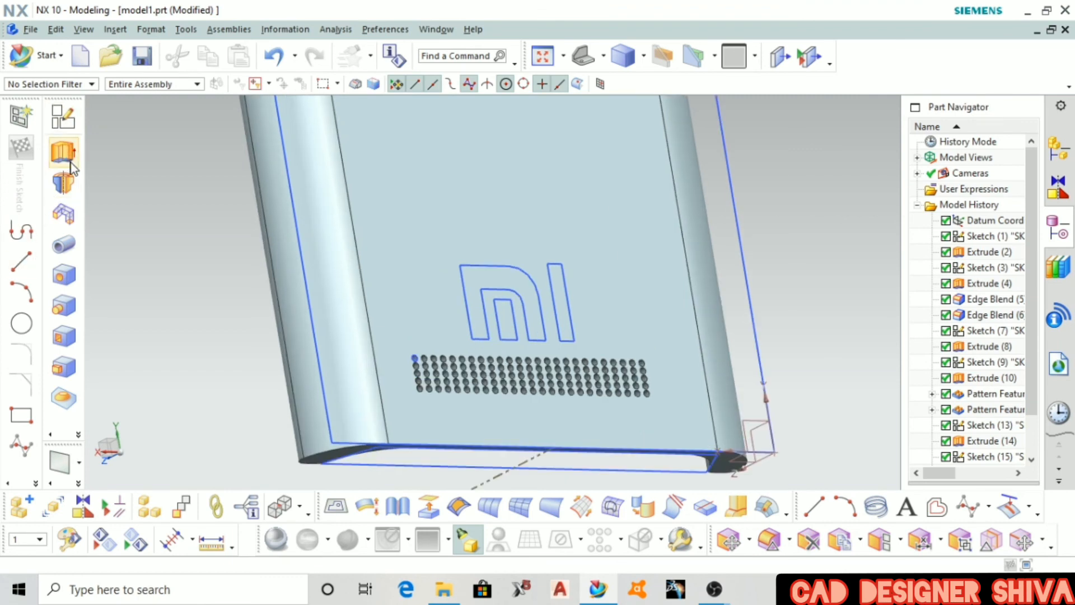
key(x)
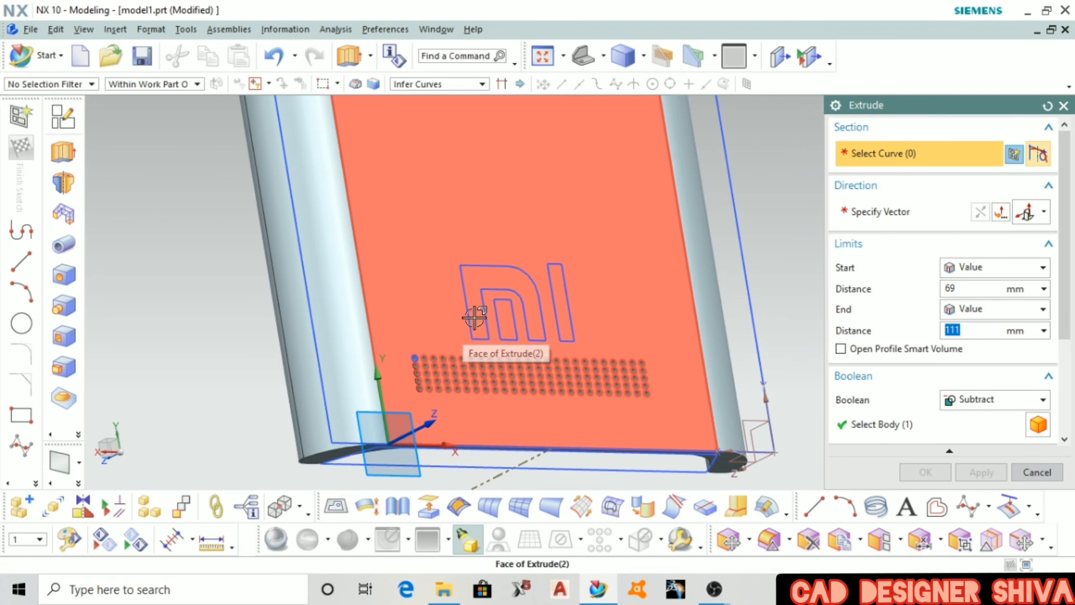
click(470, 308)
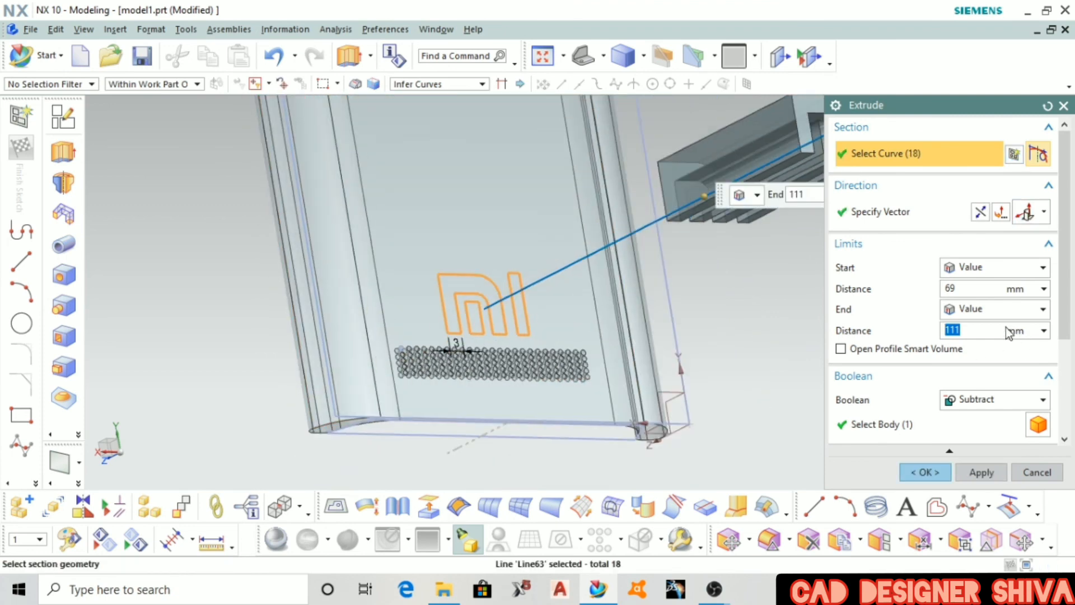
click(967, 289)
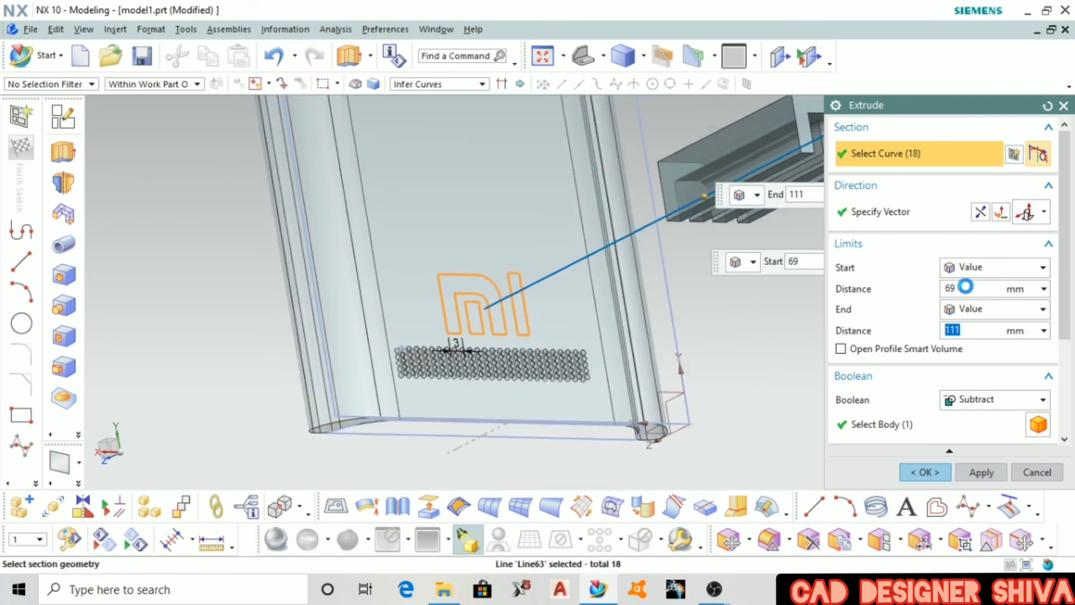
click(968, 332)
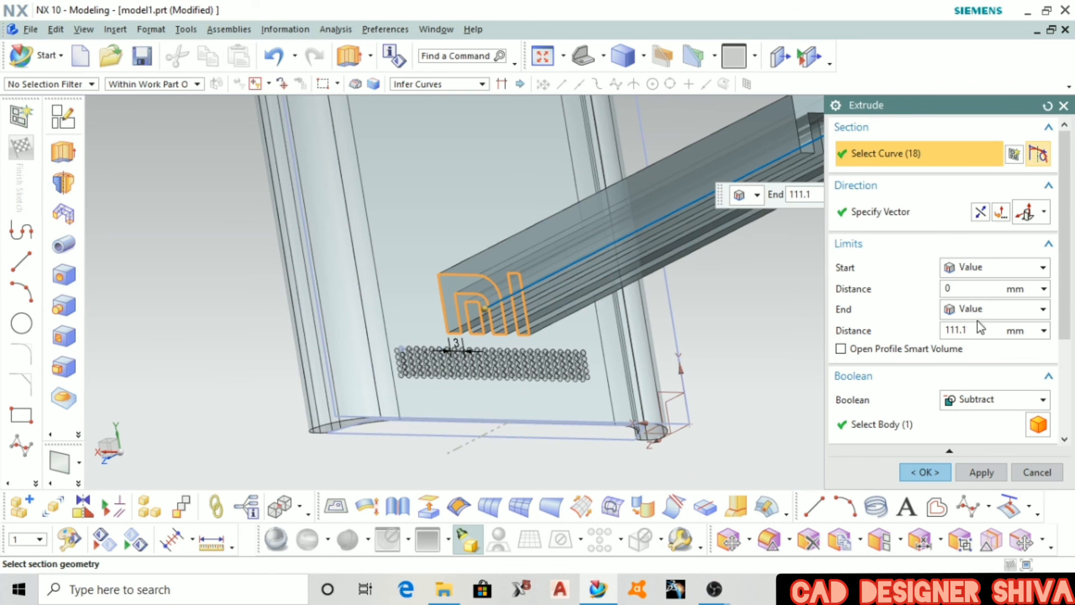
text(0.1)
key(Return)
click(971, 399)
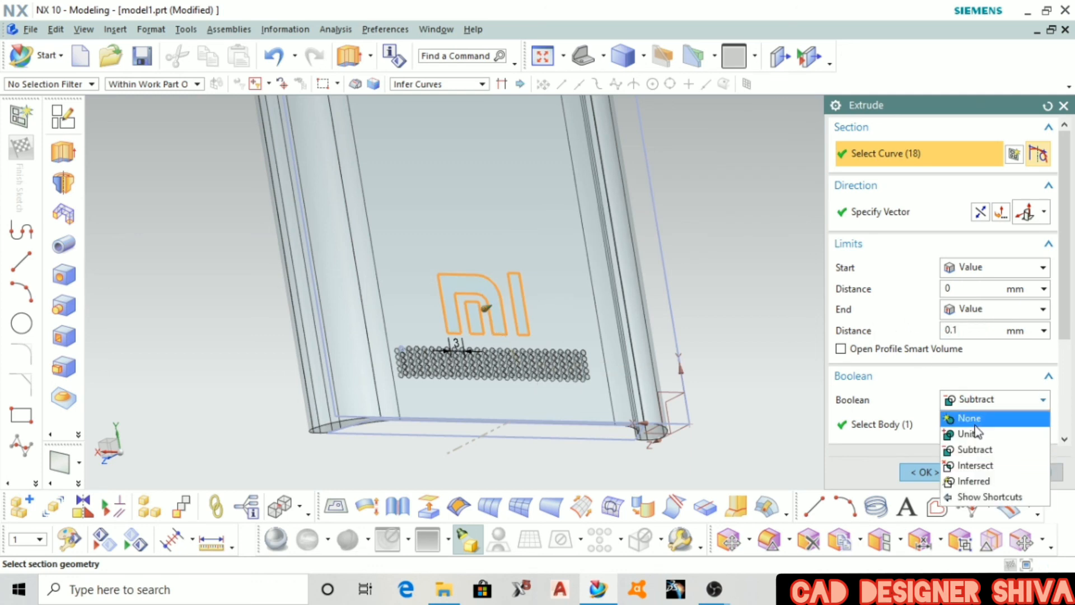
click(972, 419)
click(944, 477)
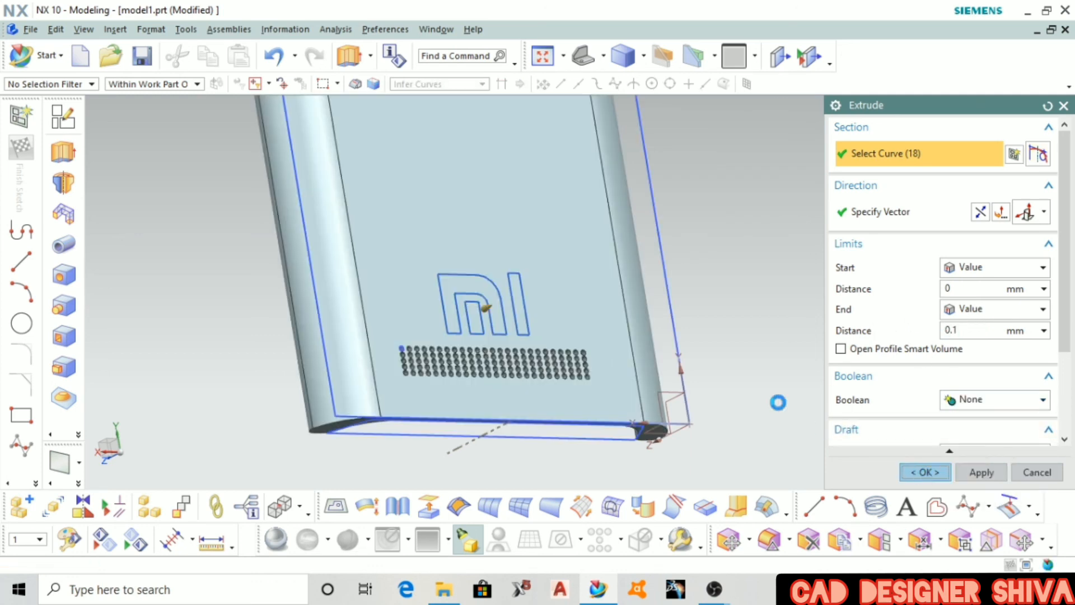
mouse_move(720, 319)
middle_down()
mouse_move(780, 336)
mouse_move(721, 332)
middle_up()
scroll(721, 332, down, 6)
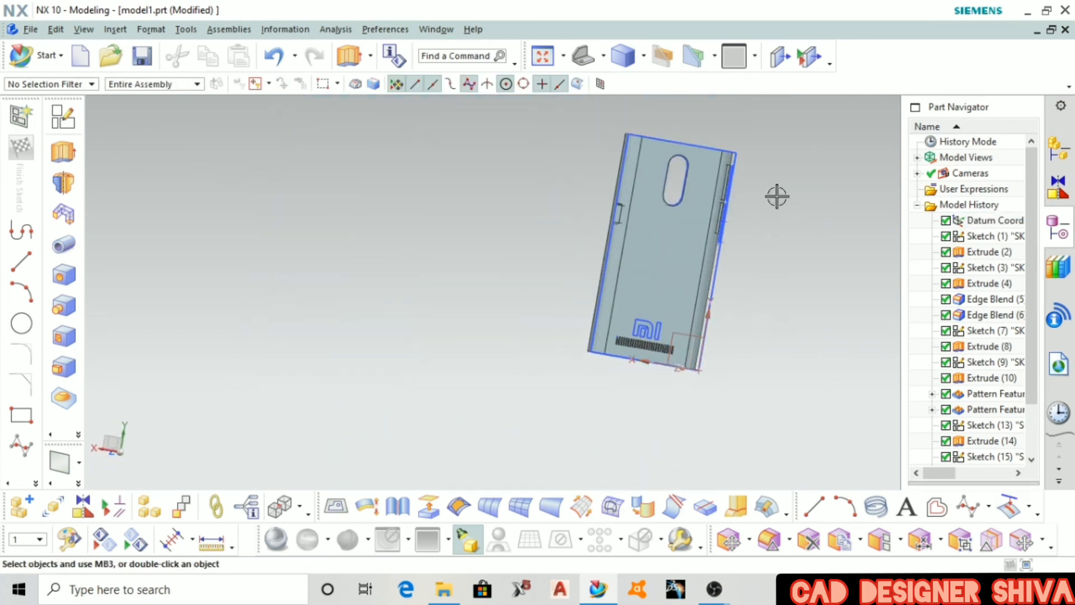
middle_drag(777, 197, 785, 176)
scroll(781, 185, up, 2)
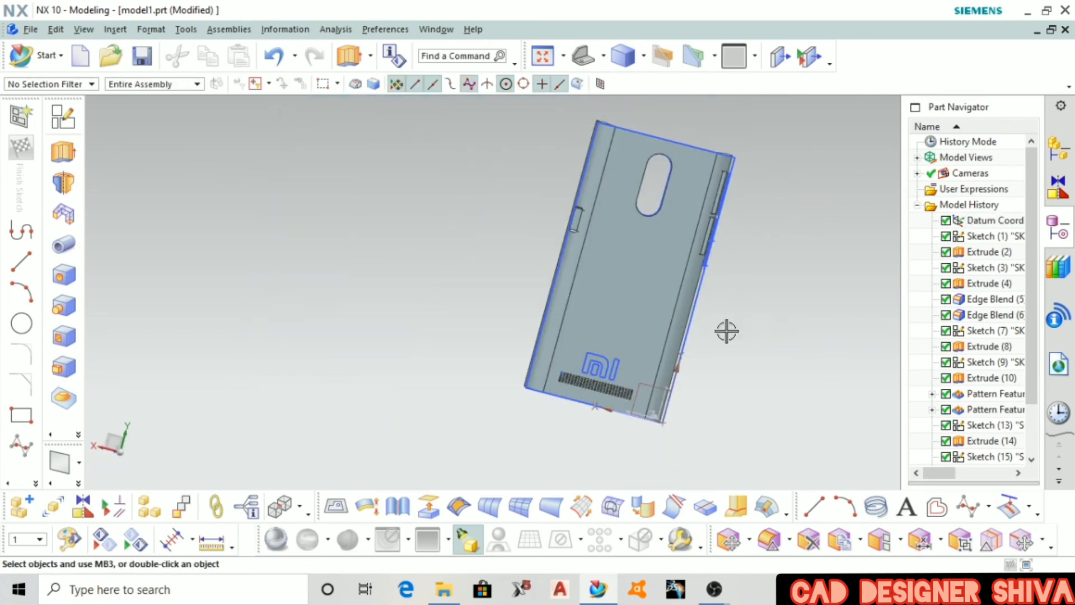
- Change the display color of the phone cover's solid body to dark gray from the Gray palette, without selecting the MI logo body
middle_drag(727, 331, 142, 387)
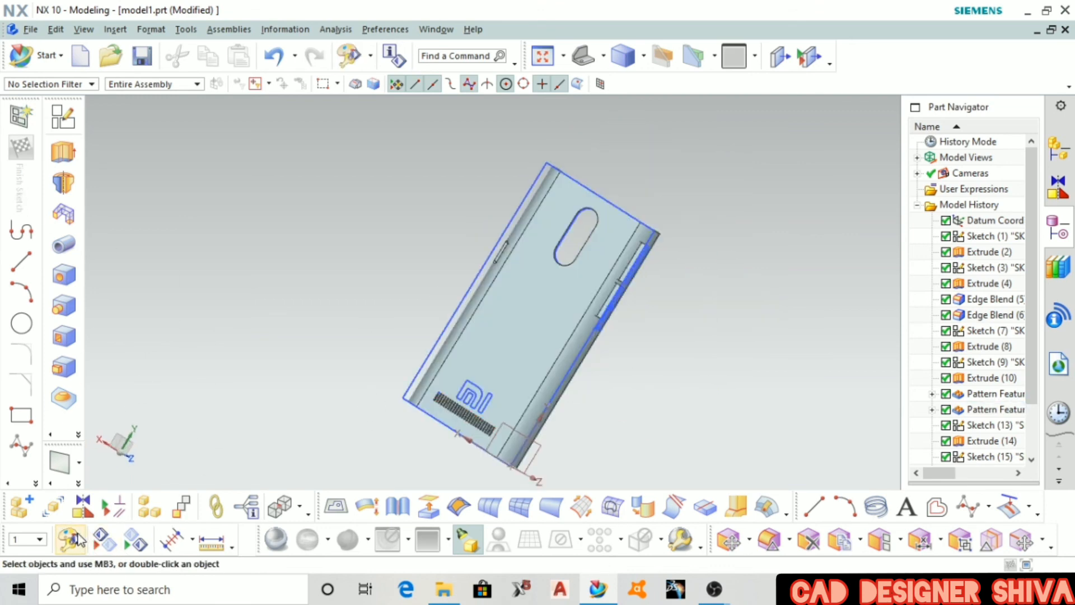
click(79, 539)
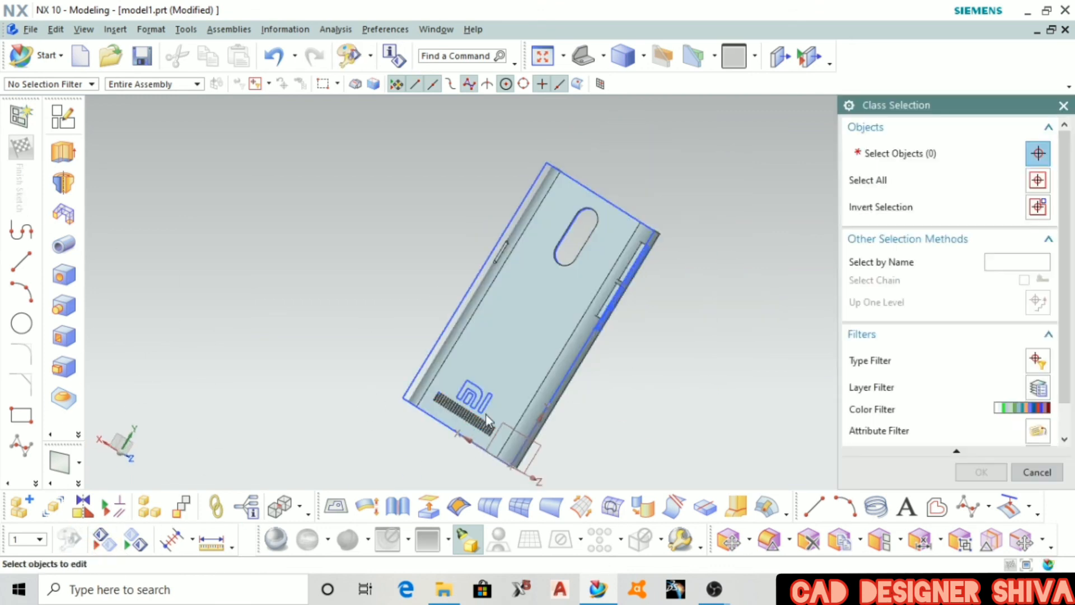
click(538, 318)
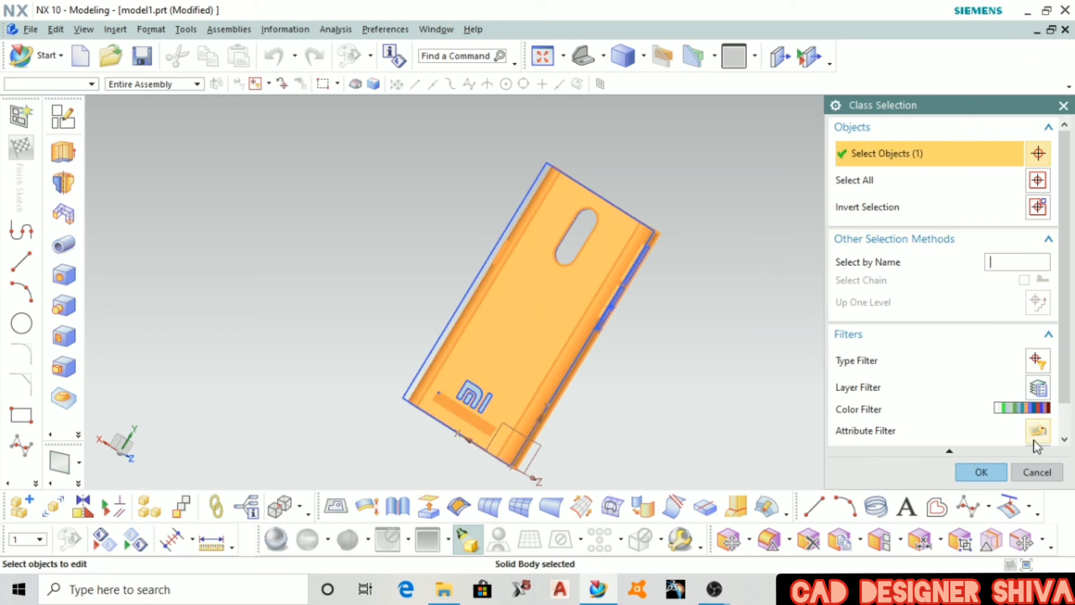
click(985, 471)
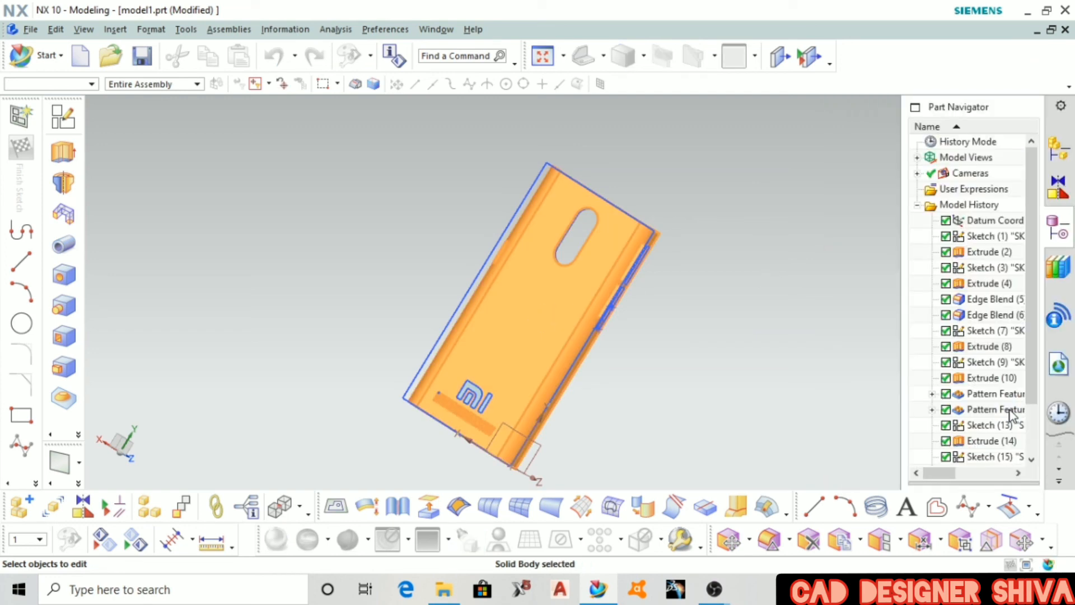
click(1003, 178)
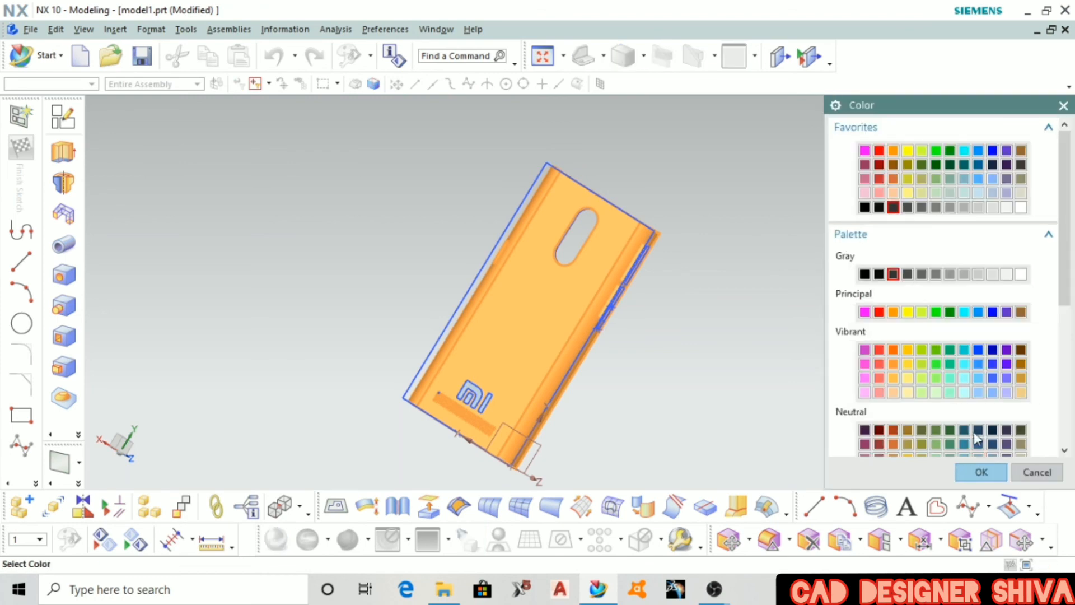
click(983, 470)
click(964, 474)
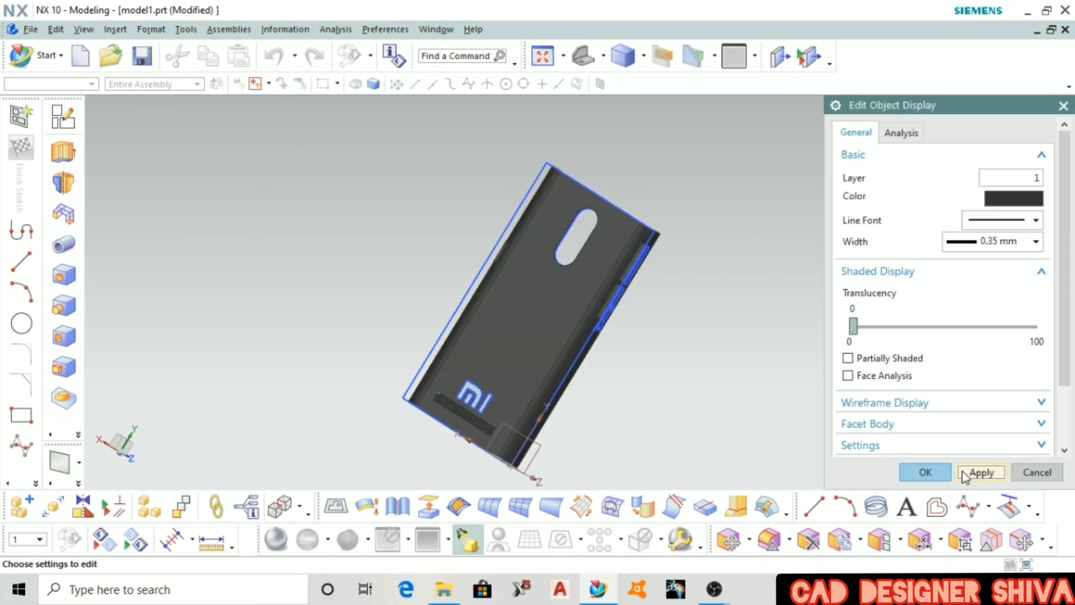
click(925, 472)
- Hide all sketches, points and datum coordinate systems with Show and Hide, keeping only the solid bodies displayed
scroll(645, 289, down, 3)
middle_drag(645, 290, 689, 335)
scroll(593, 360, up, 6)
scroll(448, 356, down, 4)
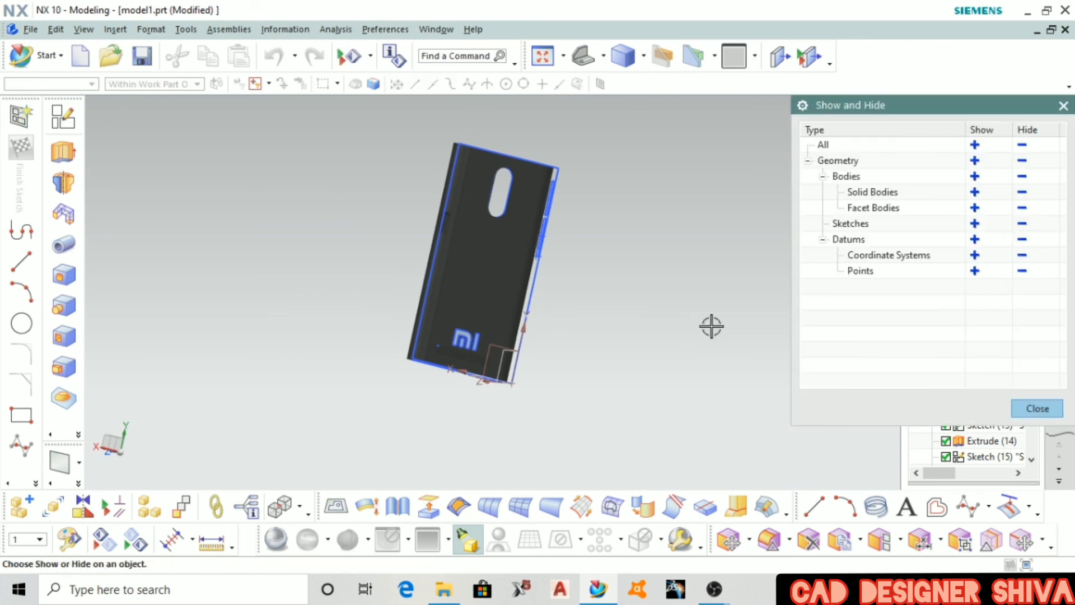
click(976, 145)
click(1021, 271)
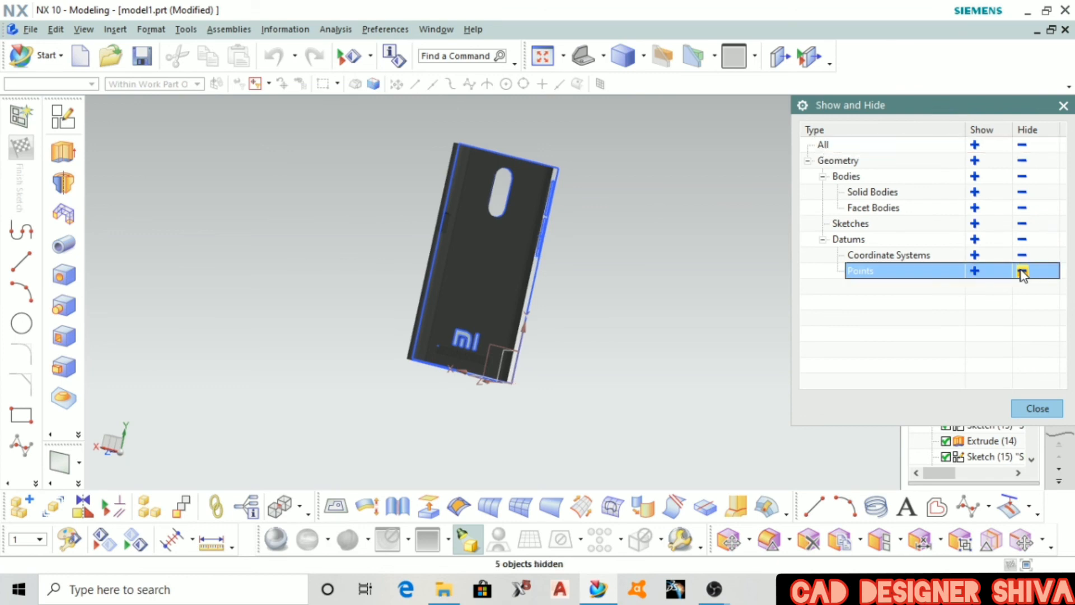
click(1022, 224)
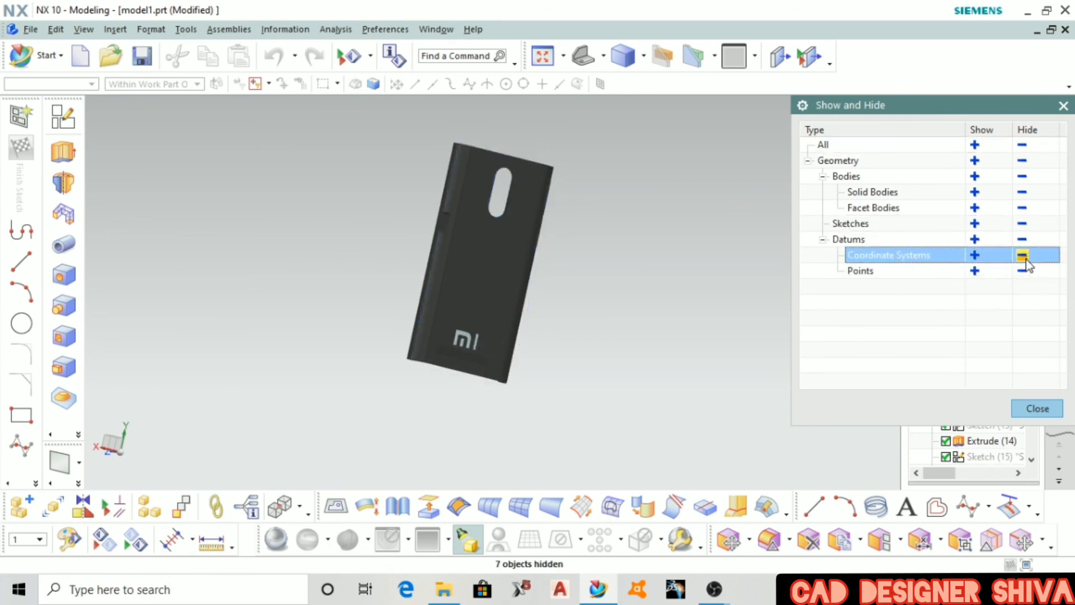
click(1022, 241)
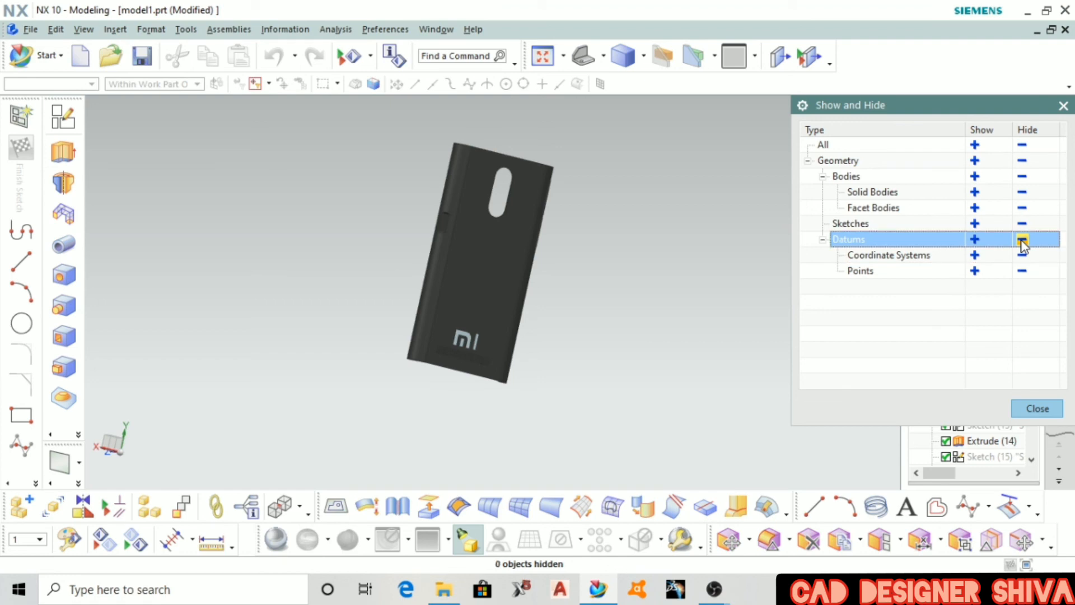
click(1037, 408)
- Examine the finished cover from several angles, including the inside, side button cut-outs, camera slot, hole grid and MI logo
middle_drag(619, 295, 229, 227)
scroll(524, 227, up, 6)
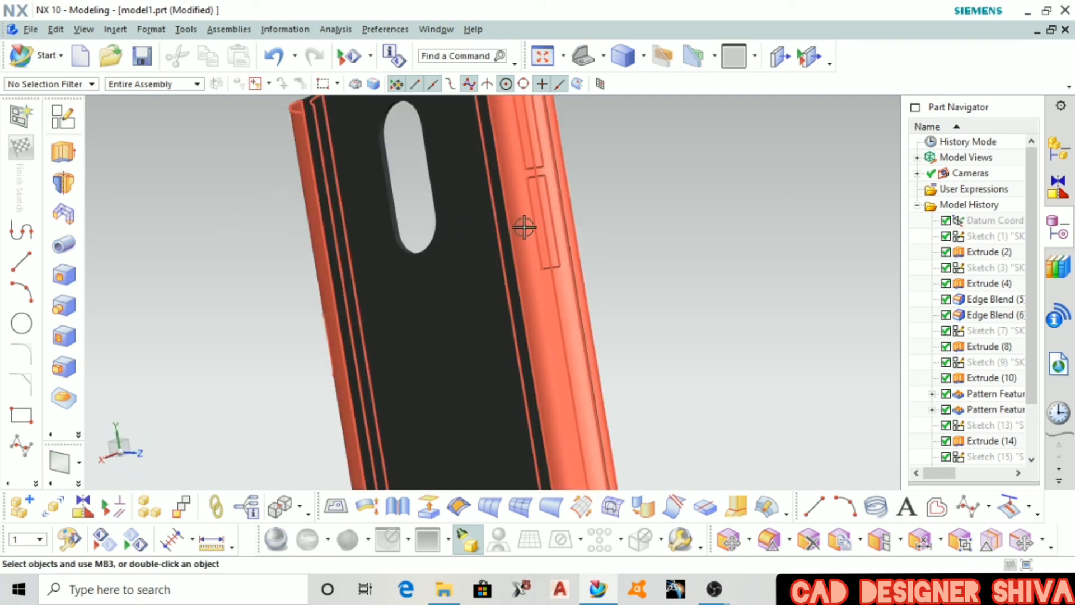
scroll(542, 254, down, 4)
middle_drag(610, 223, 653, 189)
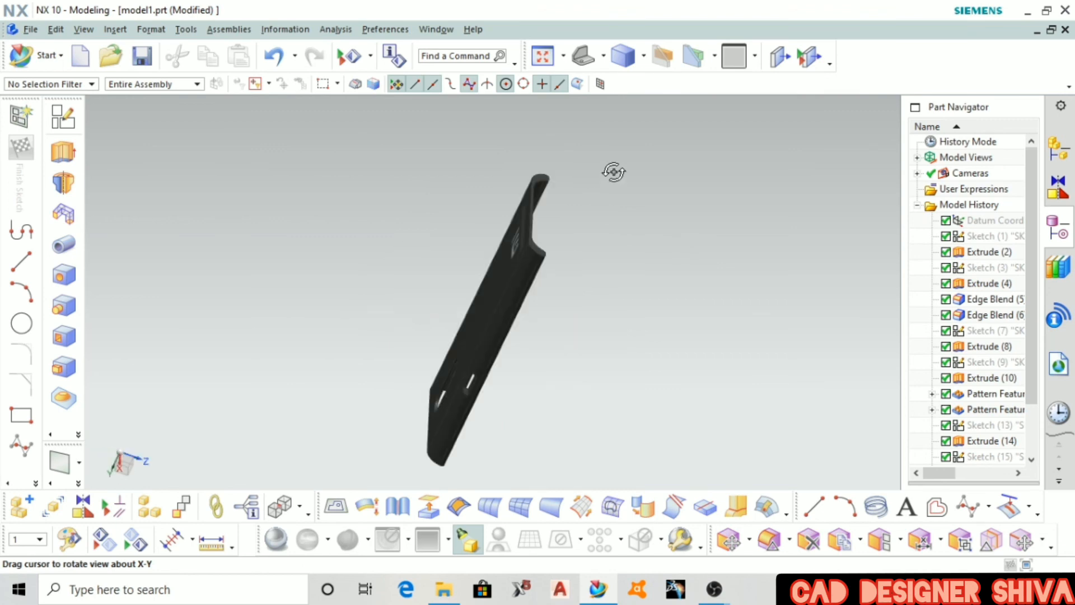
scroll(482, 364, up, 3)
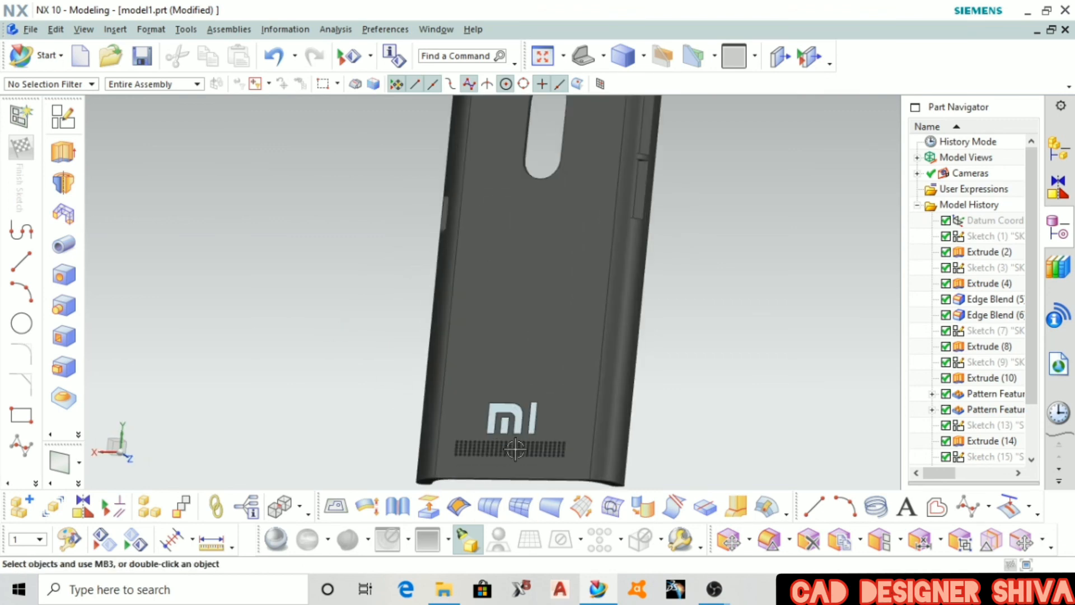
scroll(493, 322, down, 5)
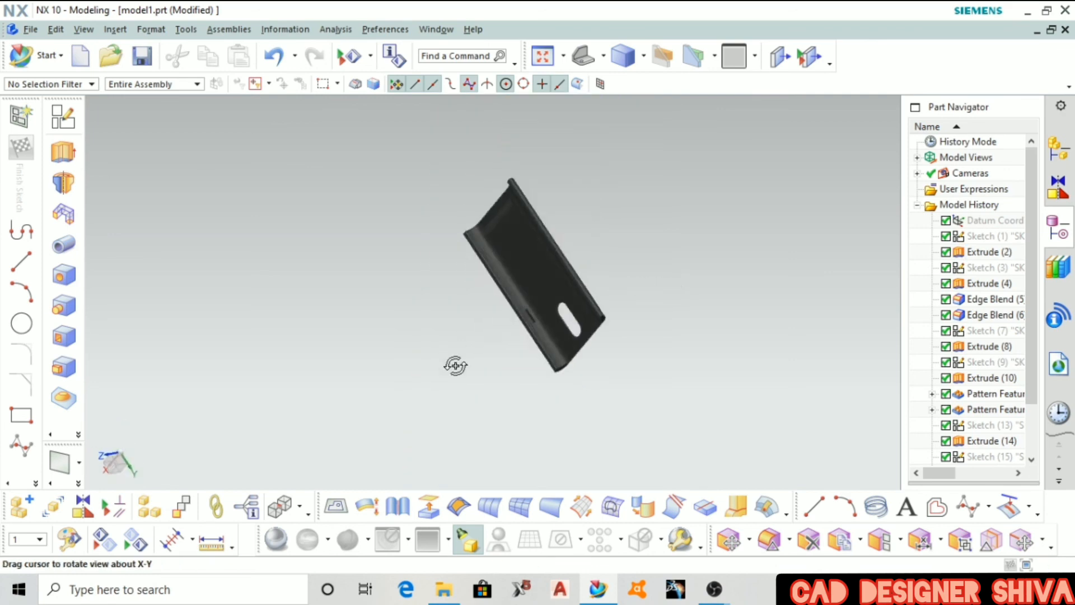
middle_drag(456, 365, 585, 495)
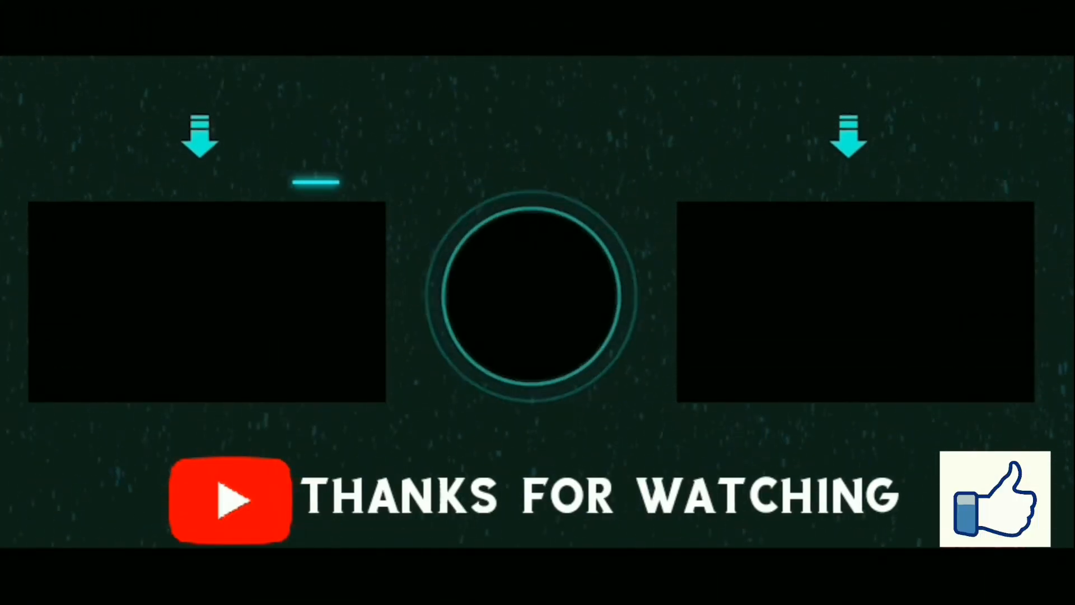